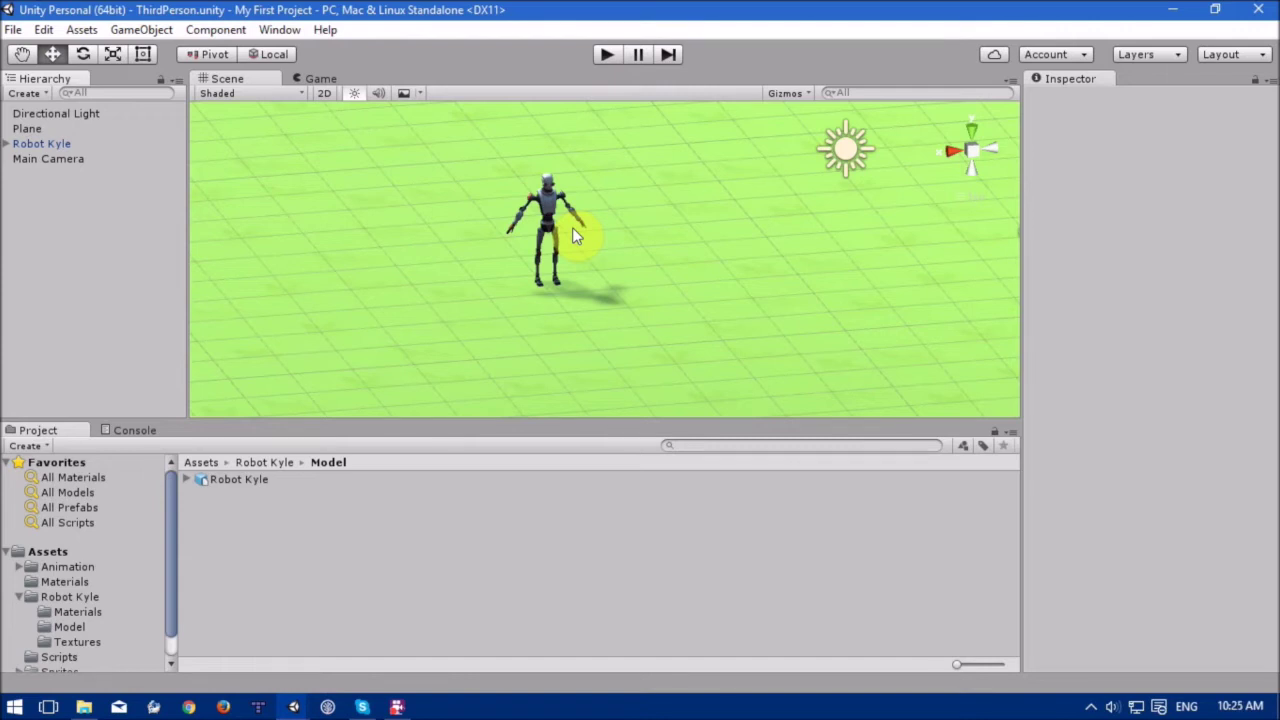
pyautogui.keyDown('alt'); pyautogui.moveTo(454, 272); pyautogui.dragTo(508, 277); pyautogui.keyUp('alt')
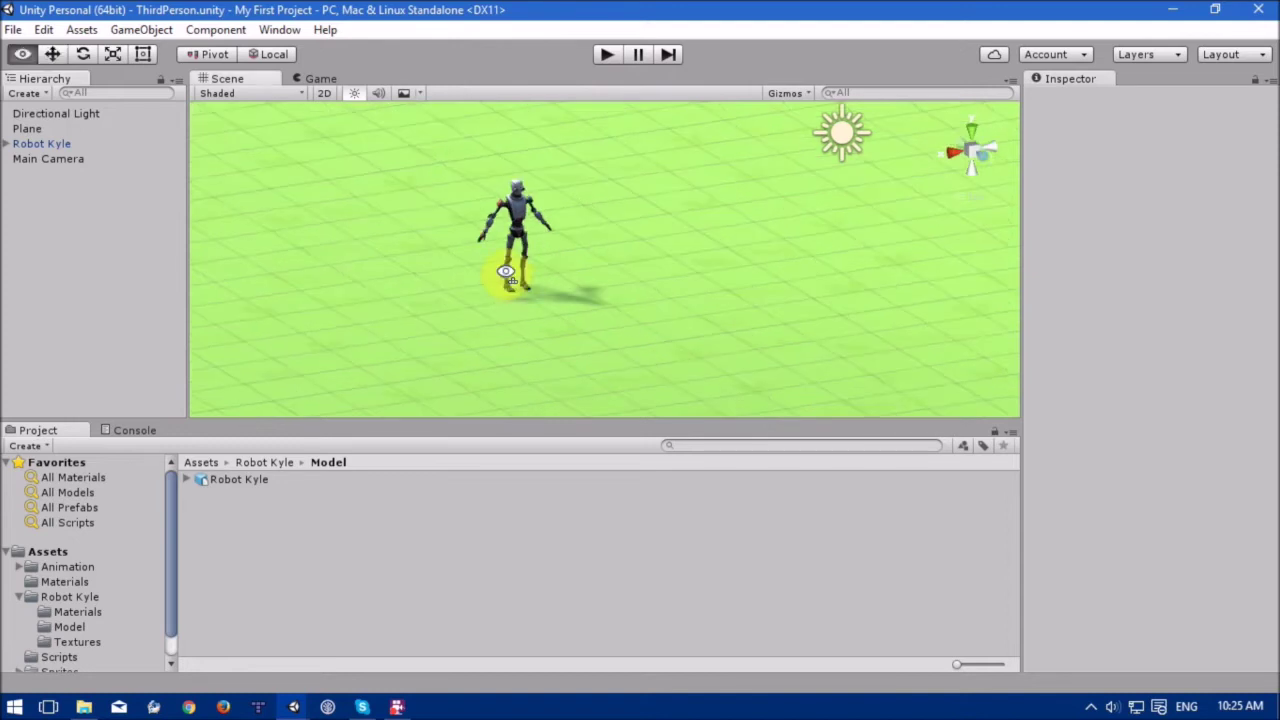
pyautogui.keyDown('alt'); pyautogui.moveTo(666, 260); pyautogui.dragTo(557, 325); pyautogui.keyUp('alt')
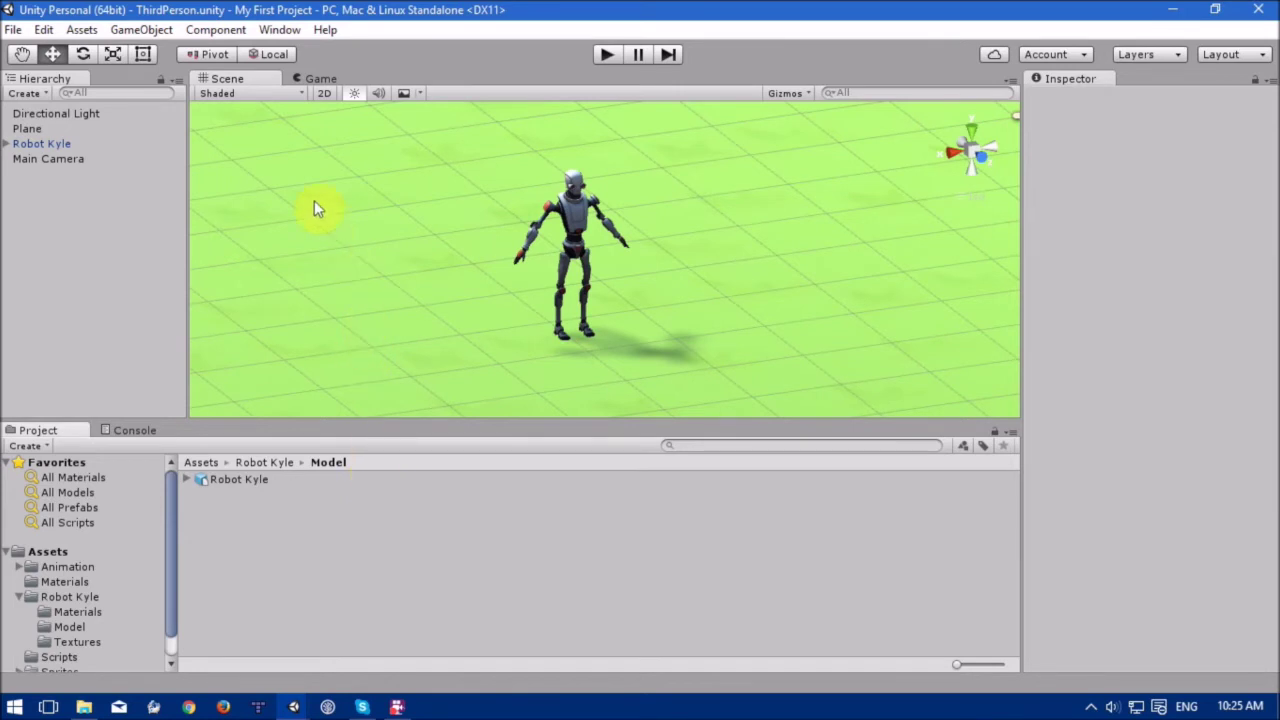
# Open the Asset Store inside the editor for a look and close it again.
pyautogui.click(290, 32)
pyautogui.click(343, 316)
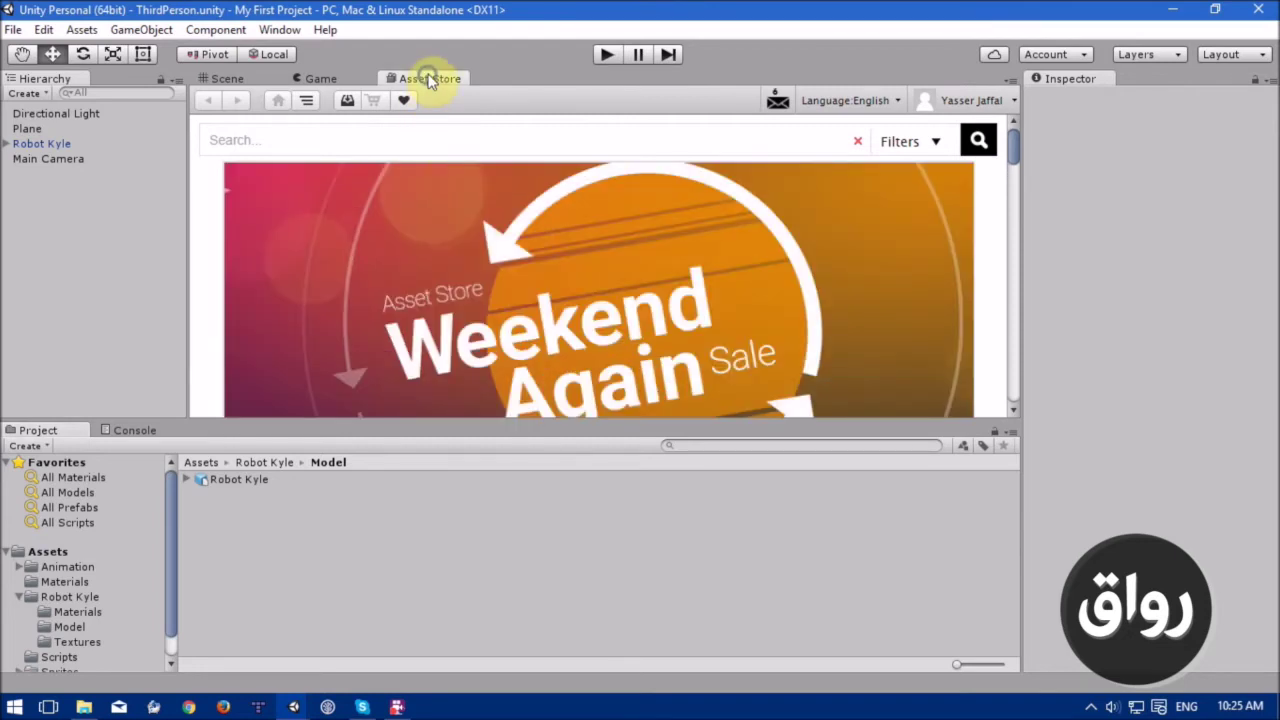
pyautogui.rightClick(428, 79)
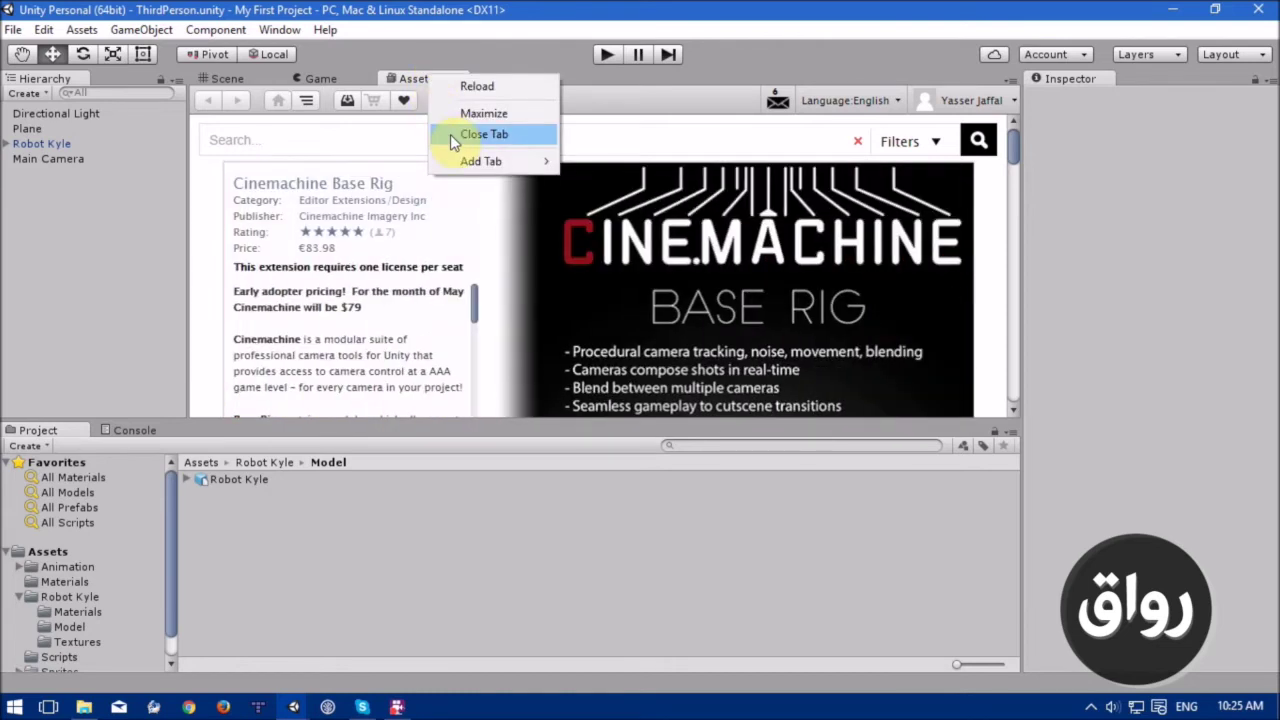
pyautogui.click(452, 134)
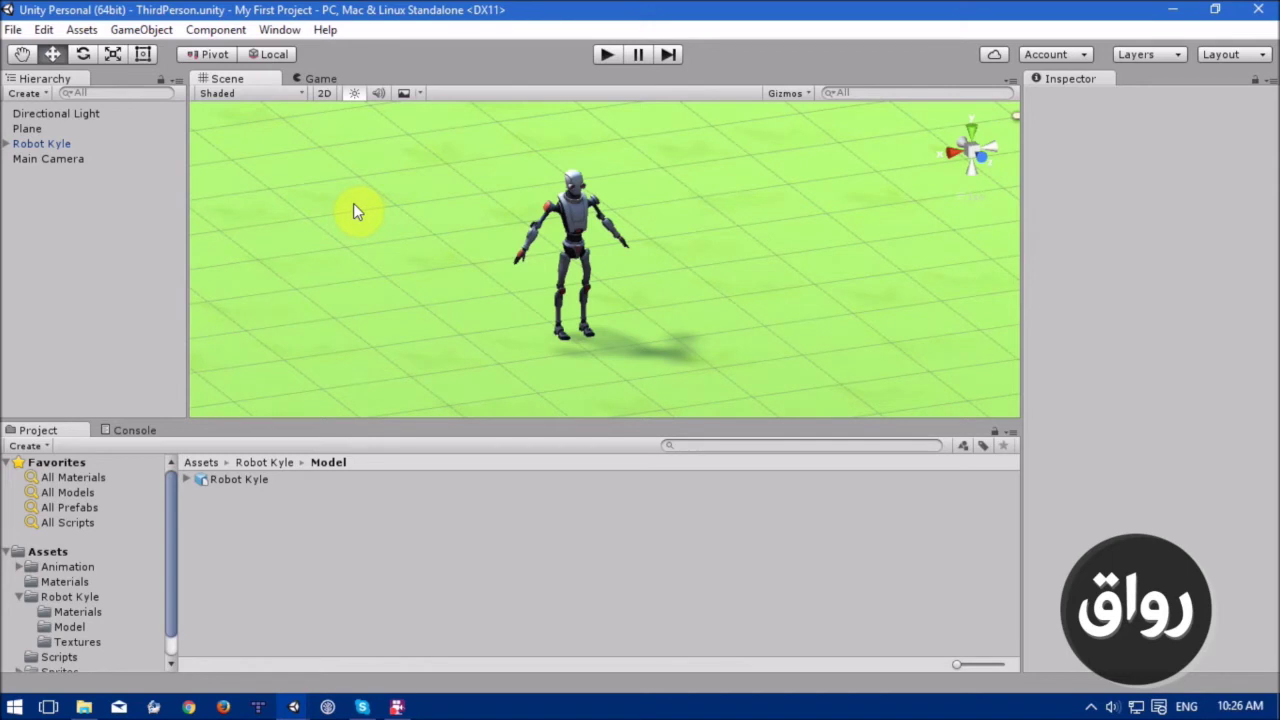
pyautogui.scroll(-3, 400, 229)
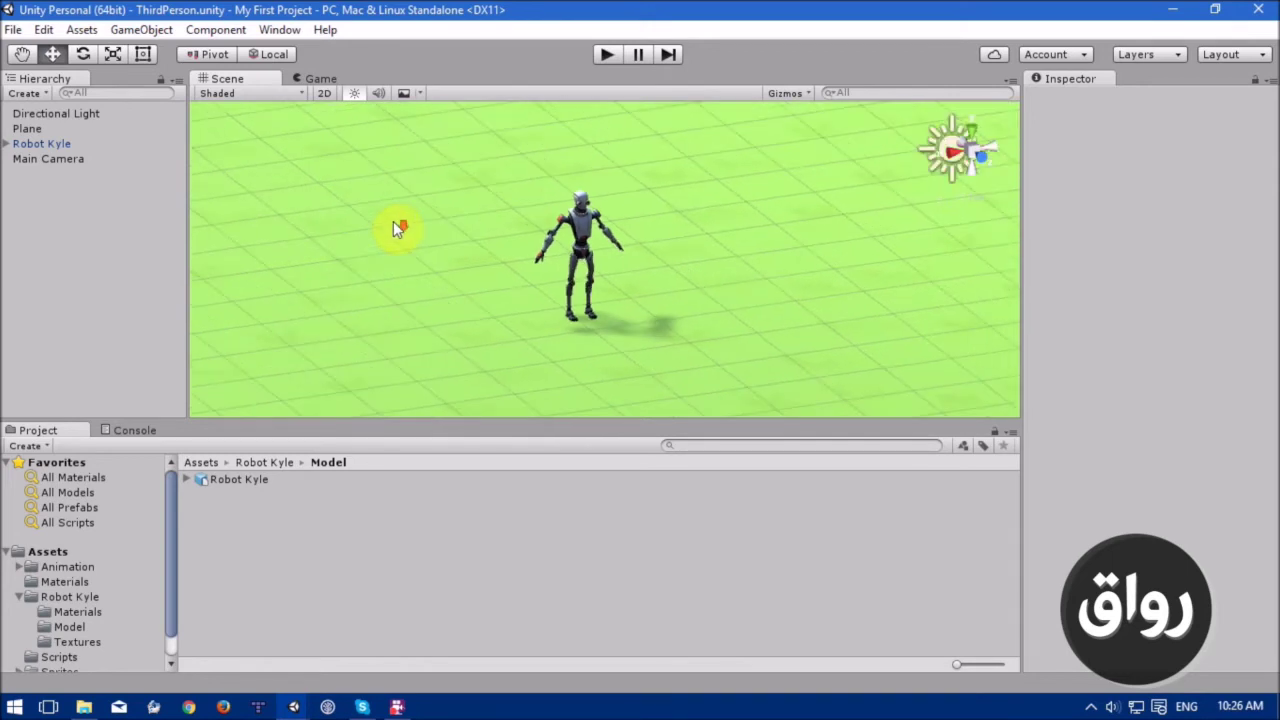
pyautogui.scroll(-1, 407, 229)
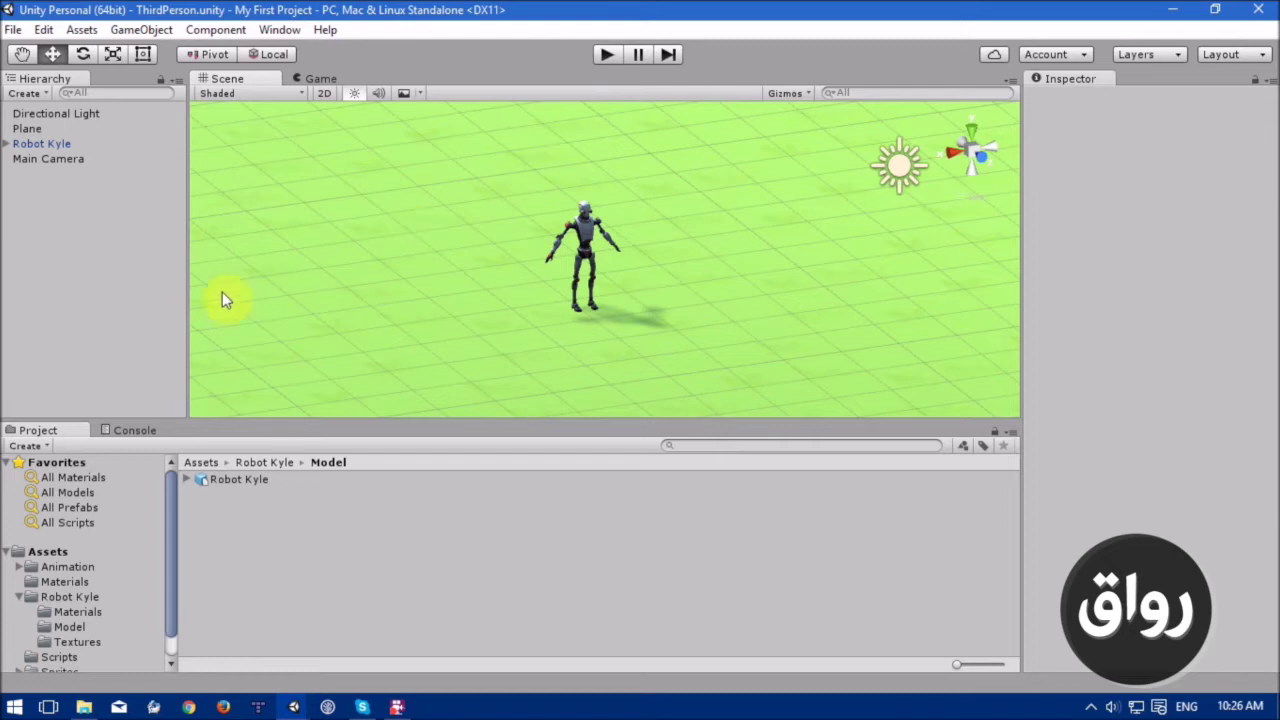
# Create an Animator Controller named ThirdPersonAnimator in the Robot Kyle assets folder.
pyautogui.click(17, 597)
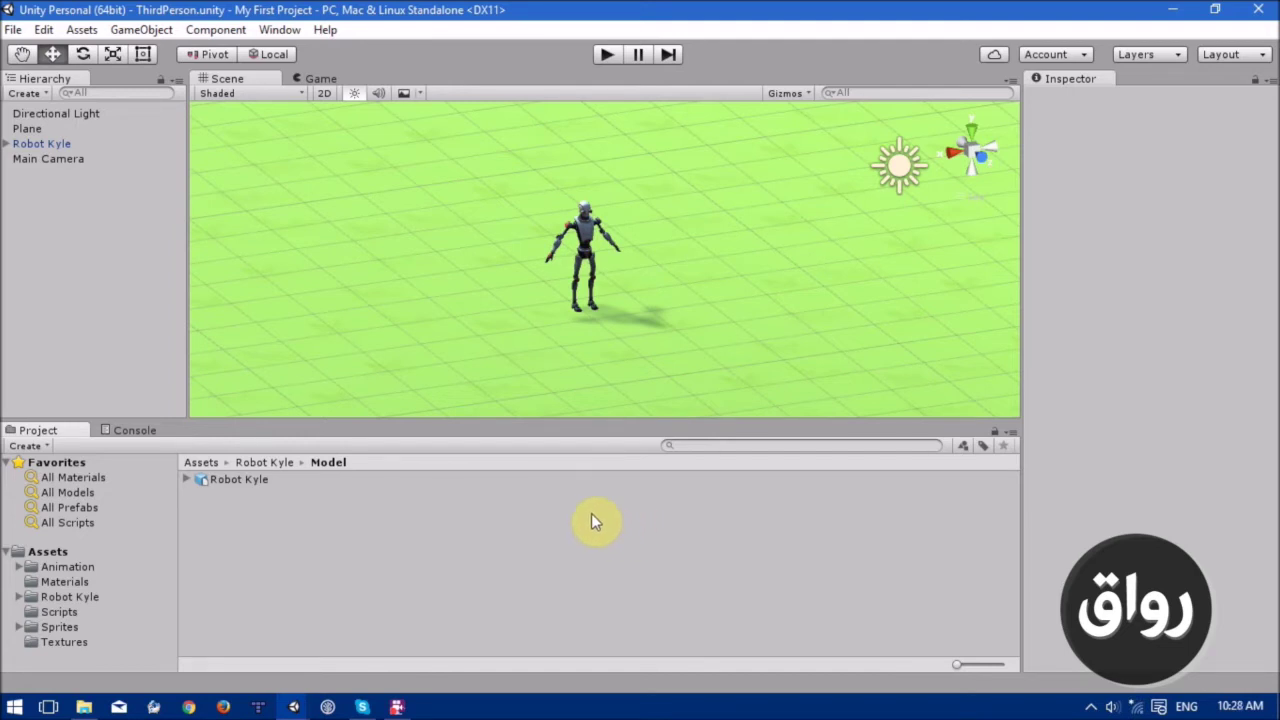
pyautogui.click(66, 567)
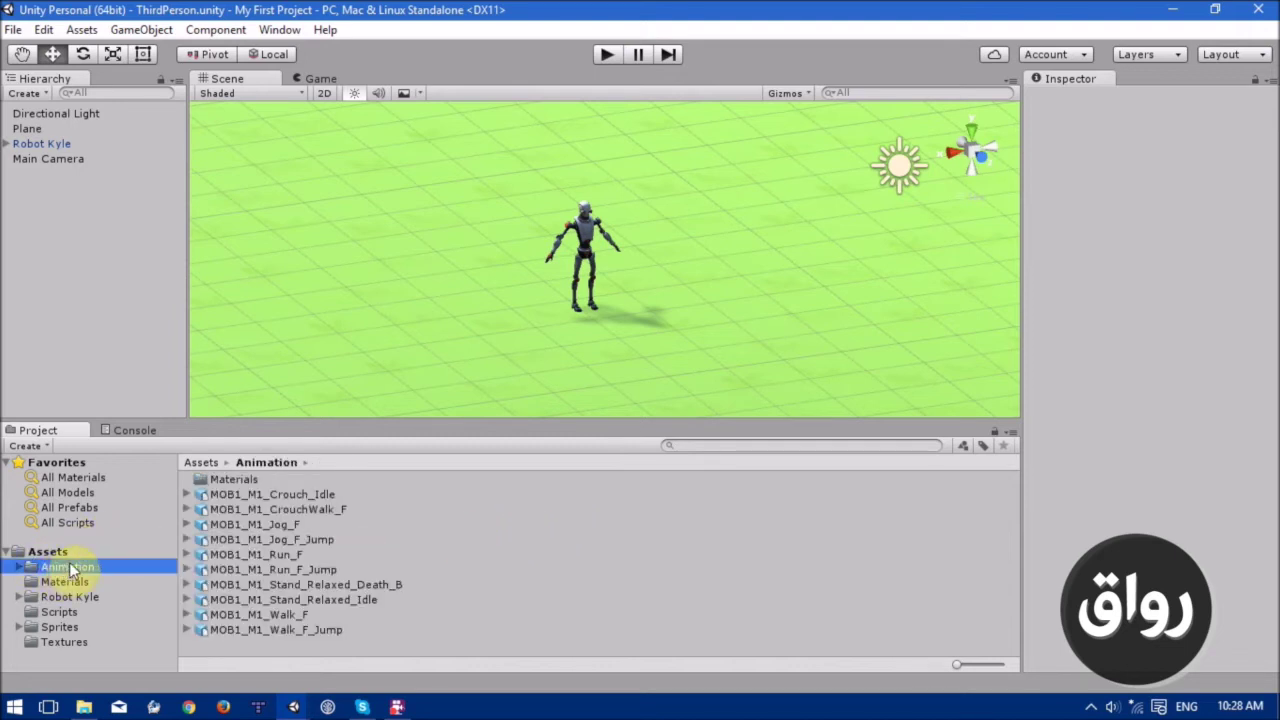
pyautogui.click(78, 598)
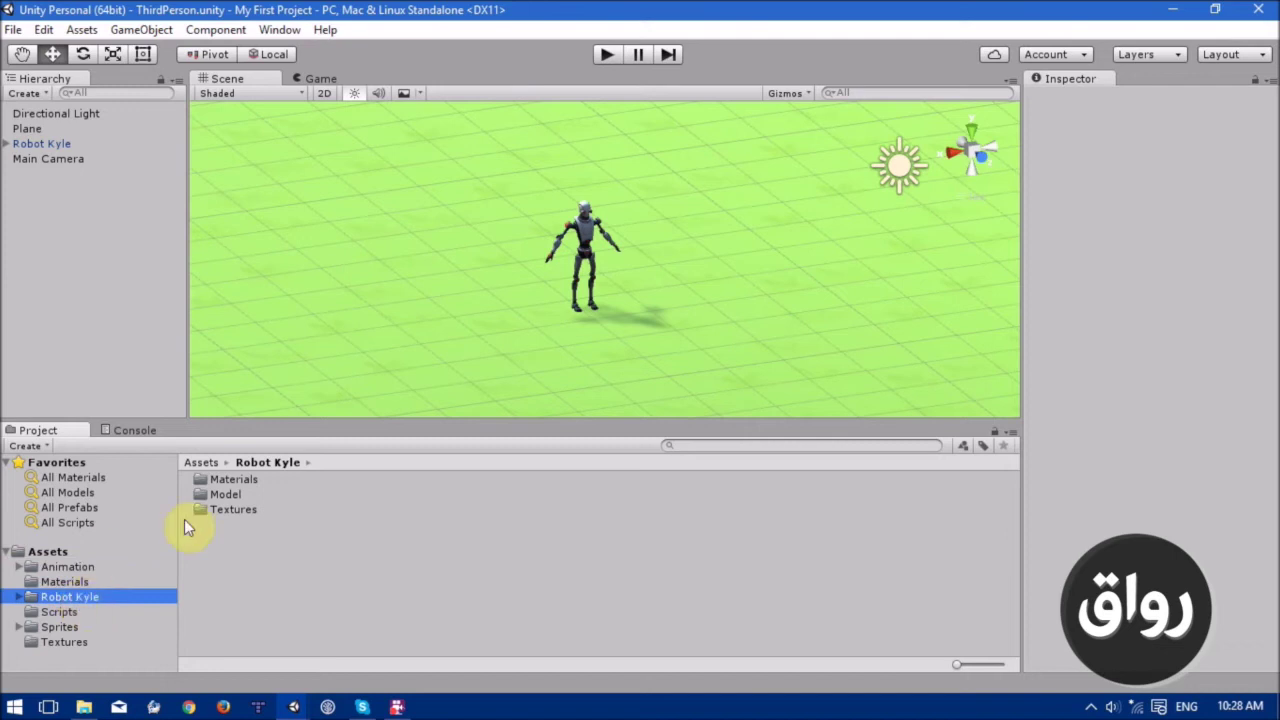
pyautogui.rightClick(233, 546)
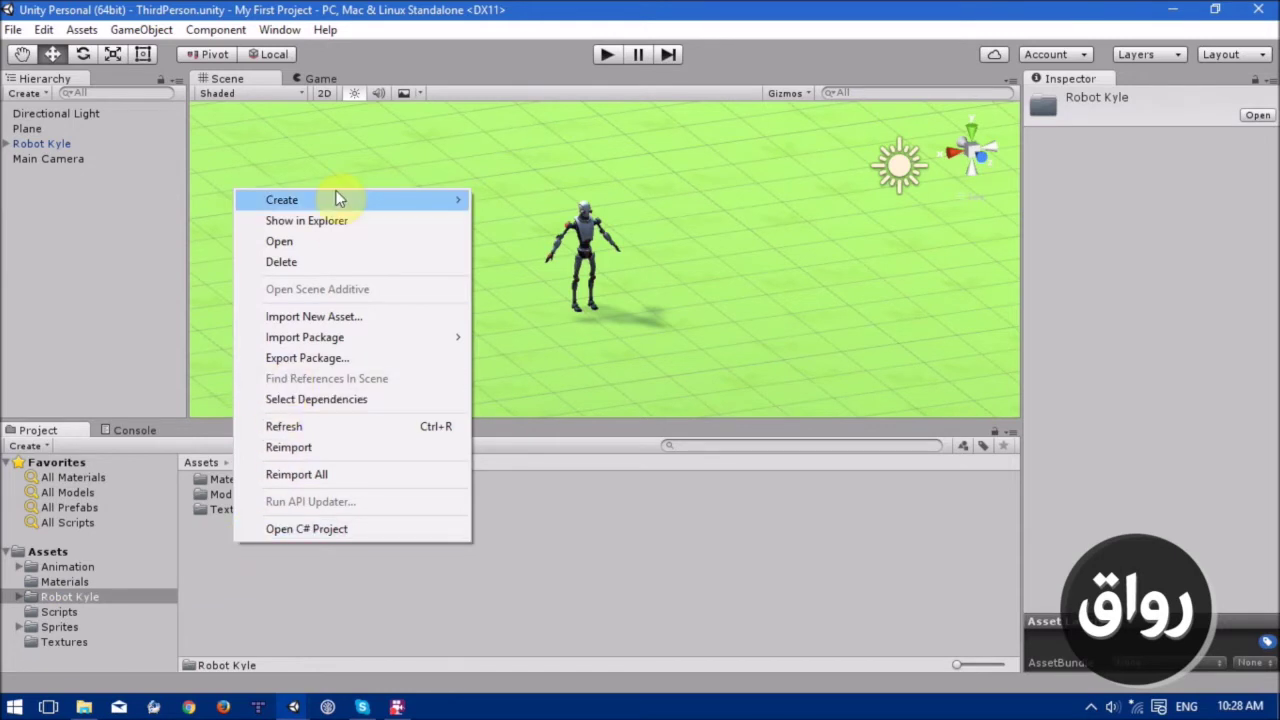
pyautogui.moveTo(336, 200)
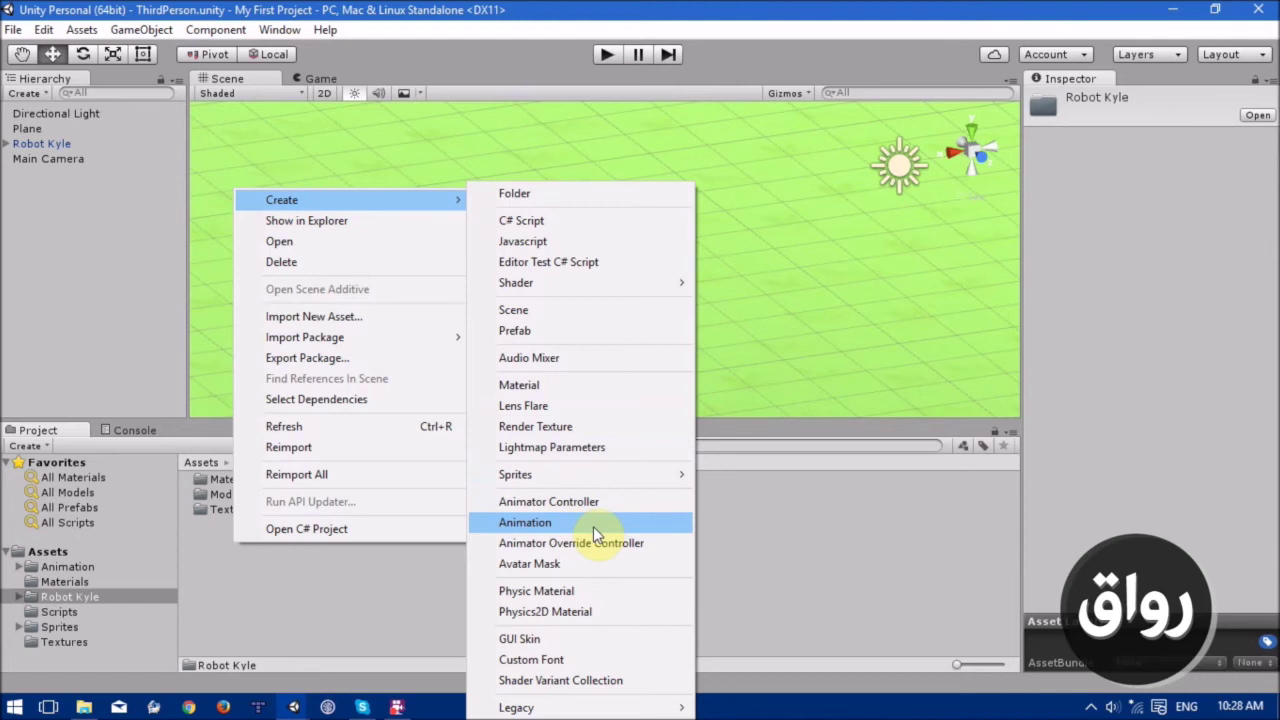
pyautogui.click(643, 507)
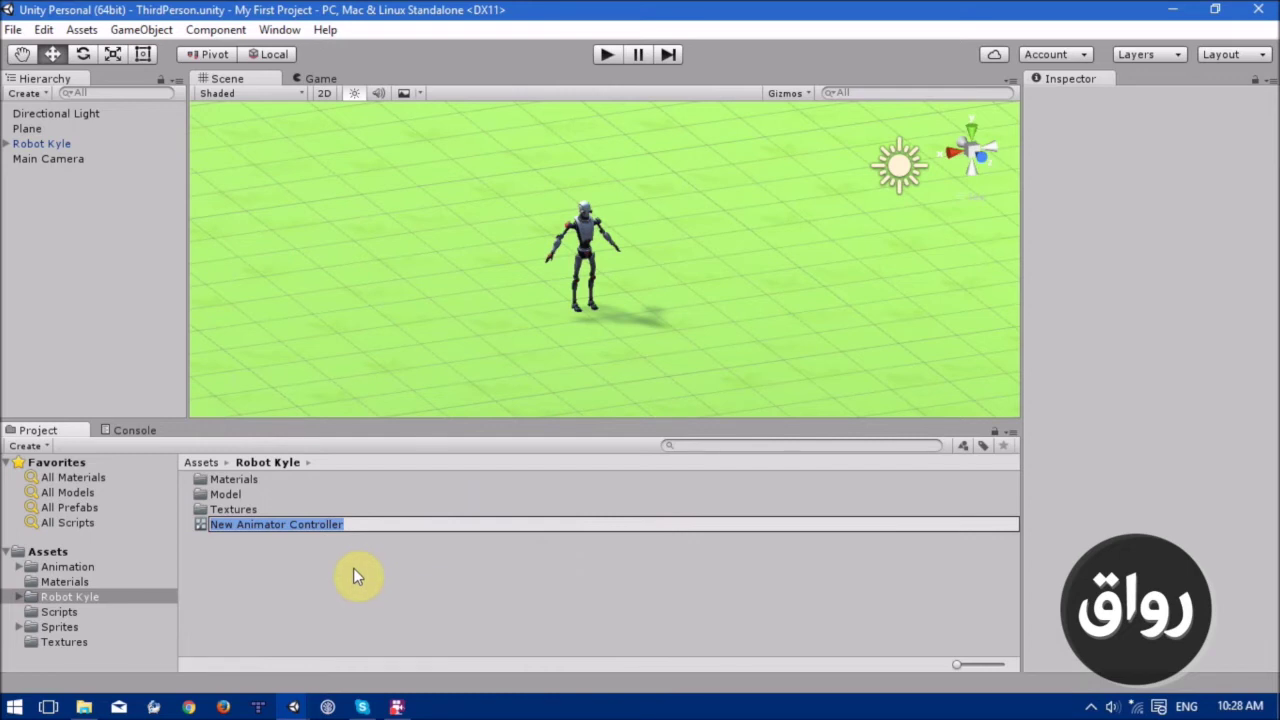
pyautogui.press('BackSpace')
pyautogui.write('ThirdPersonAnimator')
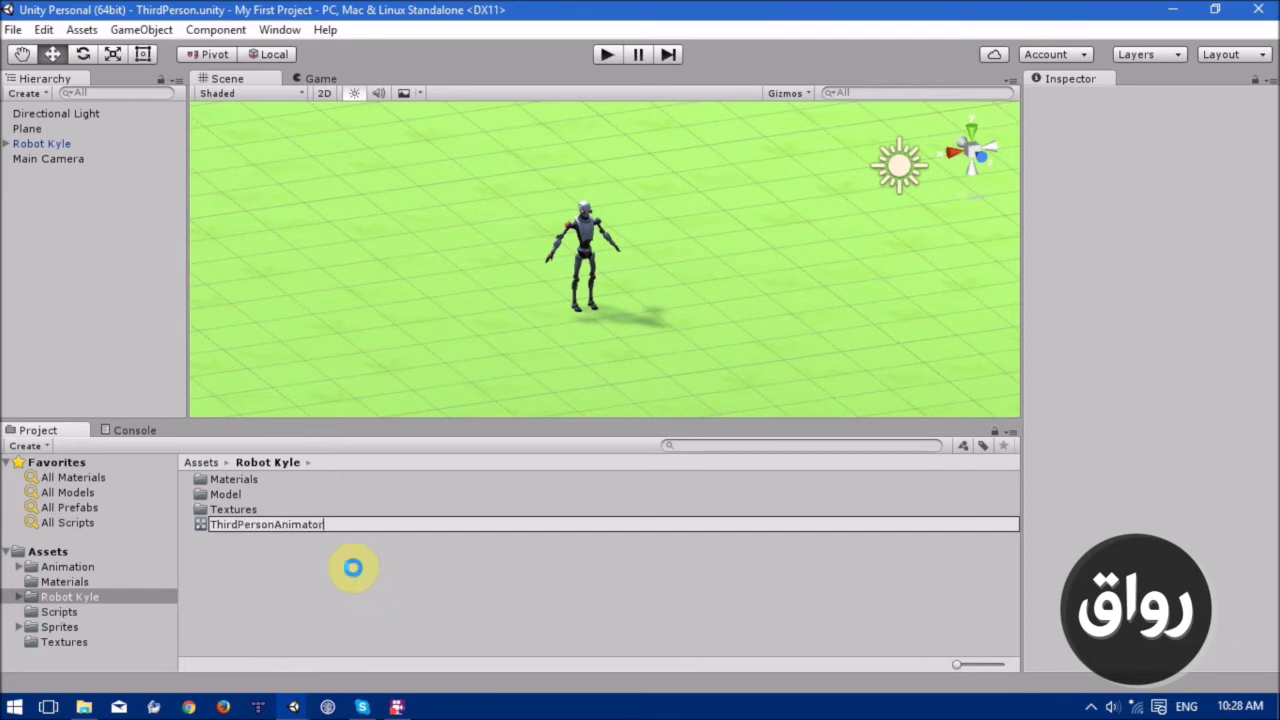
pyautogui.press('Return')
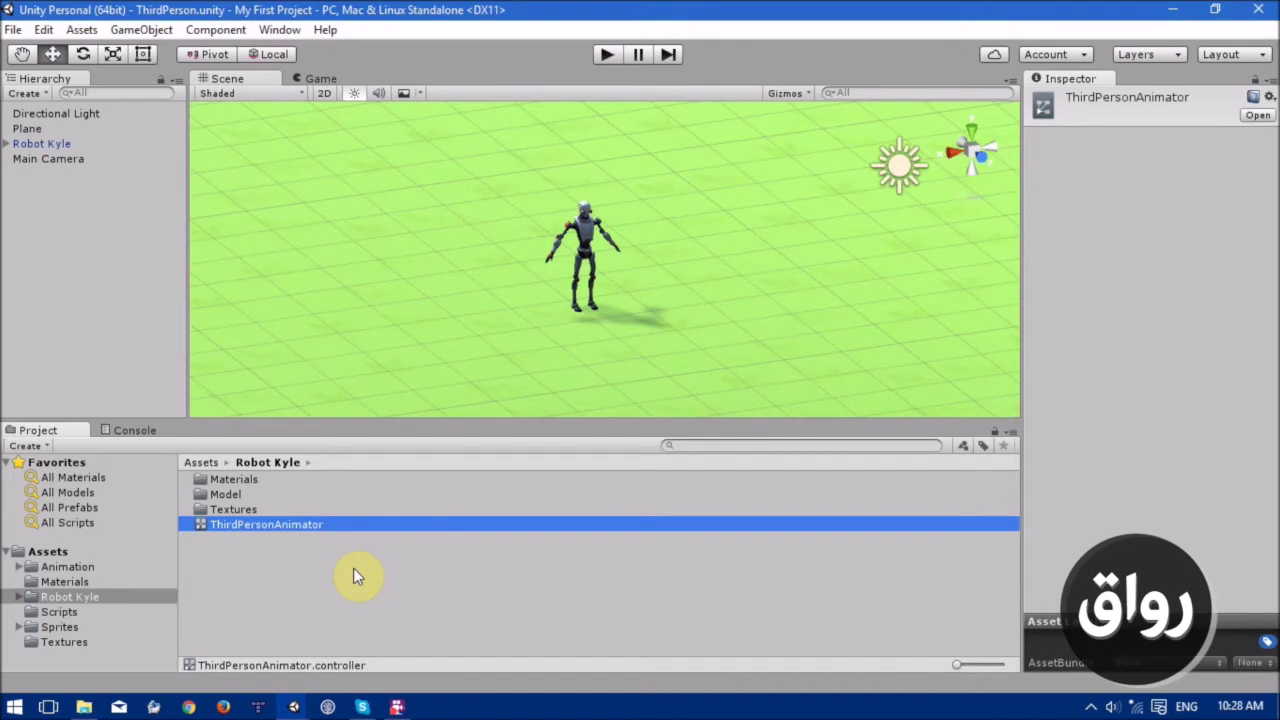
# Open the ThirdPersonAnimator controller for editing and show its parameters list beside the state graph.
pyautogui.doubleClick(270, 527)
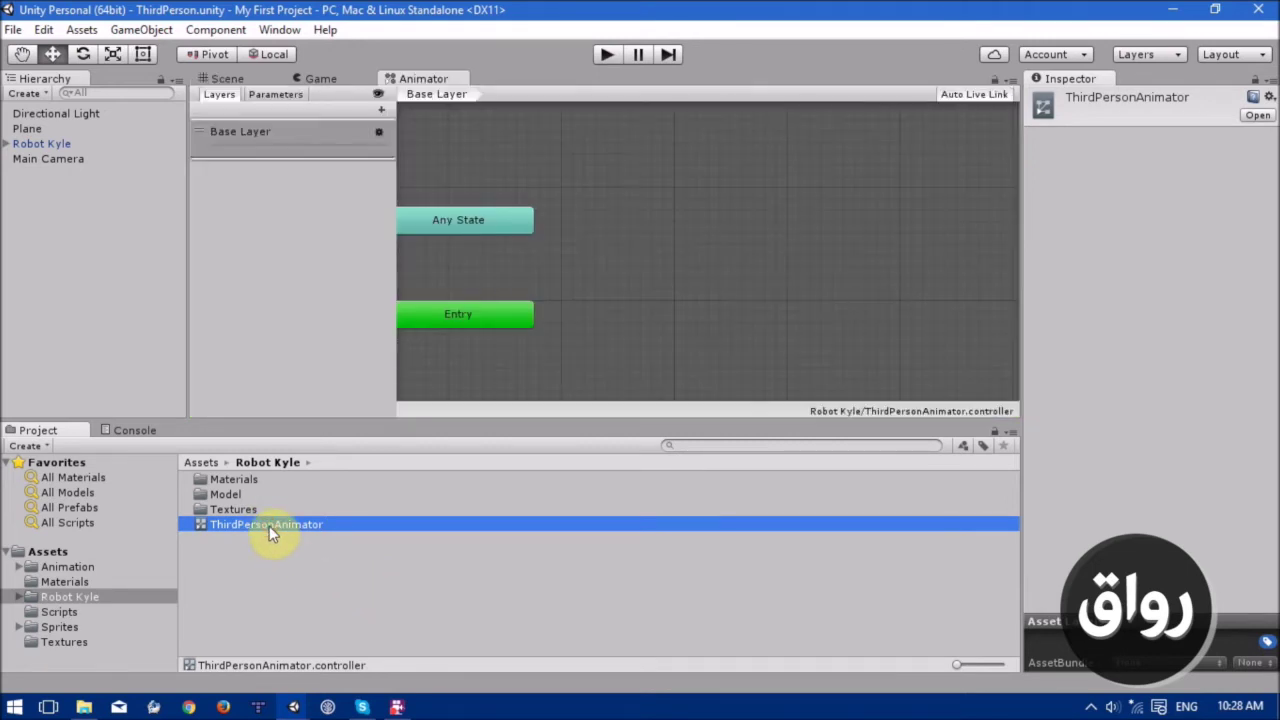
pyautogui.moveTo(606, 310); pyautogui.dragTo(678, 294, button='middle')
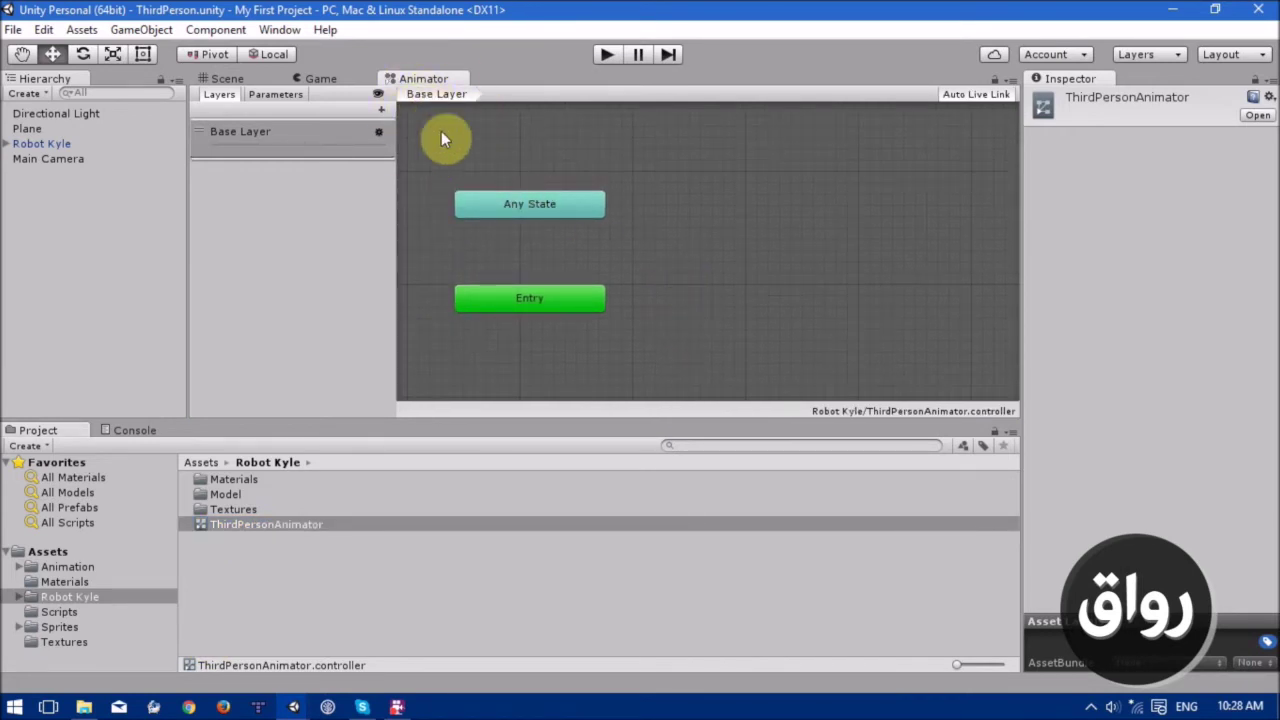
pyautogui.moveTo(619, 289)
pyautogui.mouseDown(button='middle')
pyautogui.moveTo(624, 273)
pyautogui.moveTo(629, 289)
pyautogui.mouseUp(button='middle')
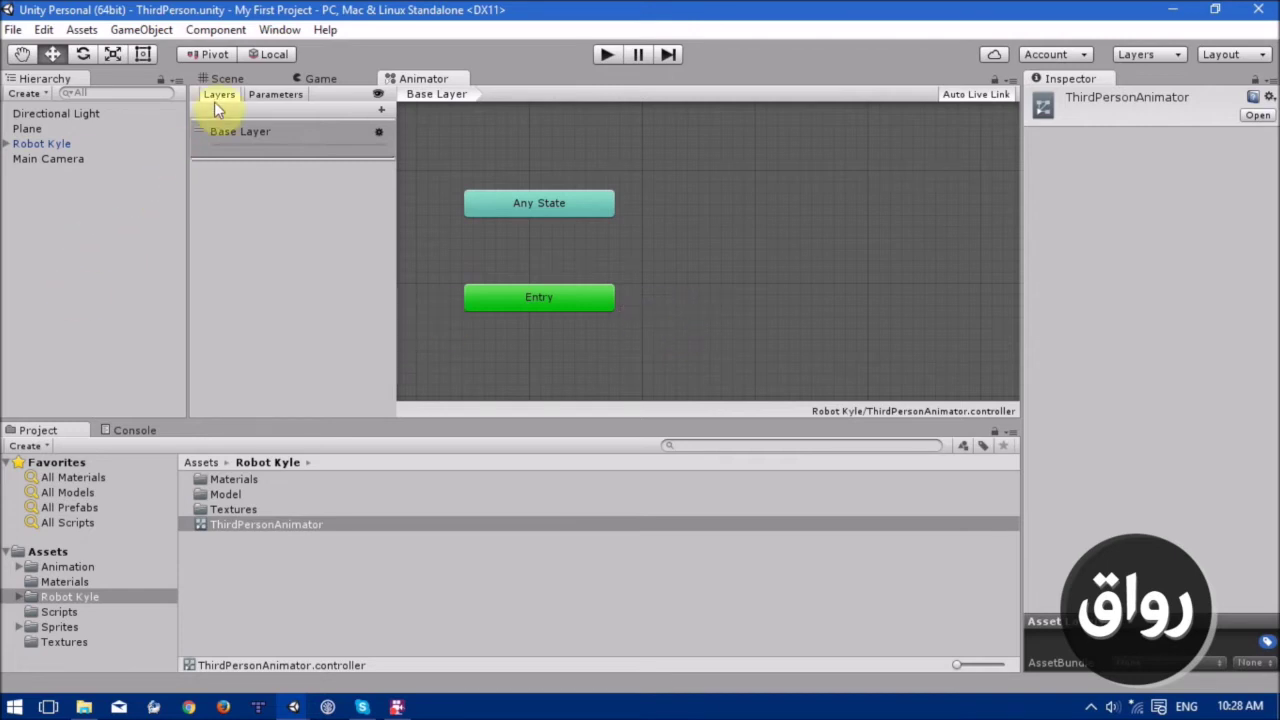
pyautogui.click(266, 97)
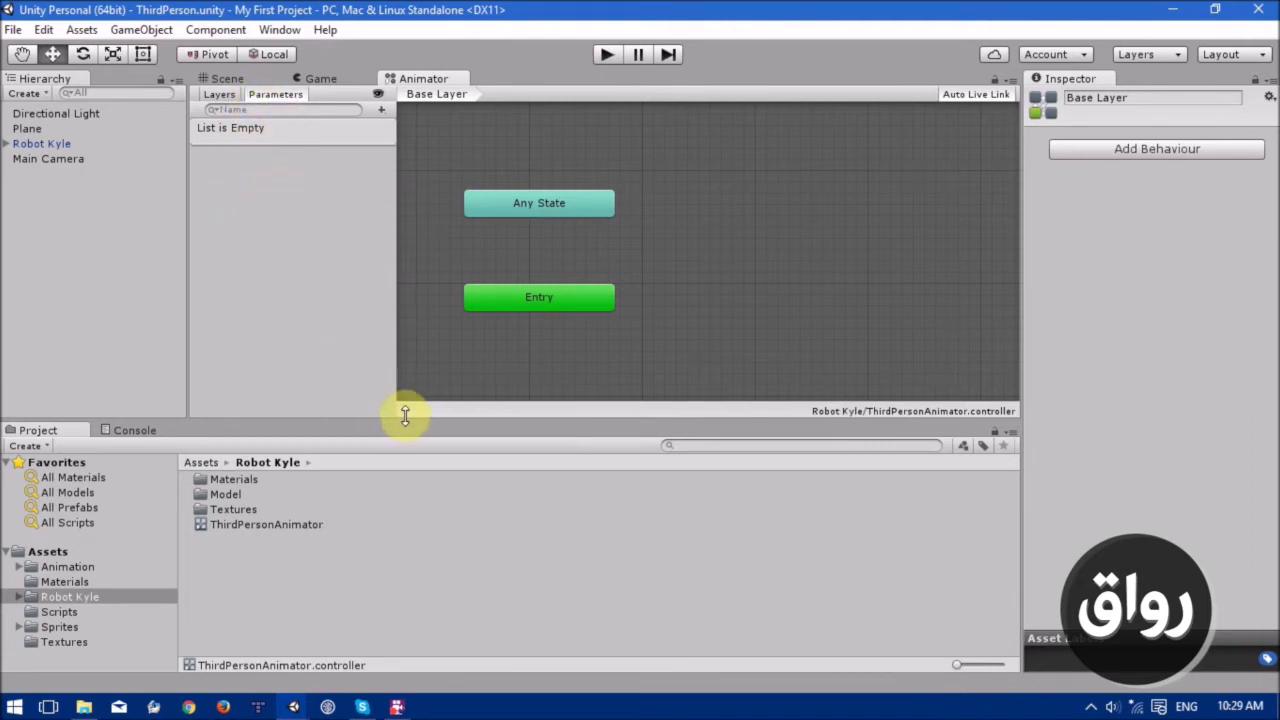
pyautogui.click(395, 454)
pyautogui.moveTo(648, 319); pyautogui.dragTo(623, 317, button='middle')
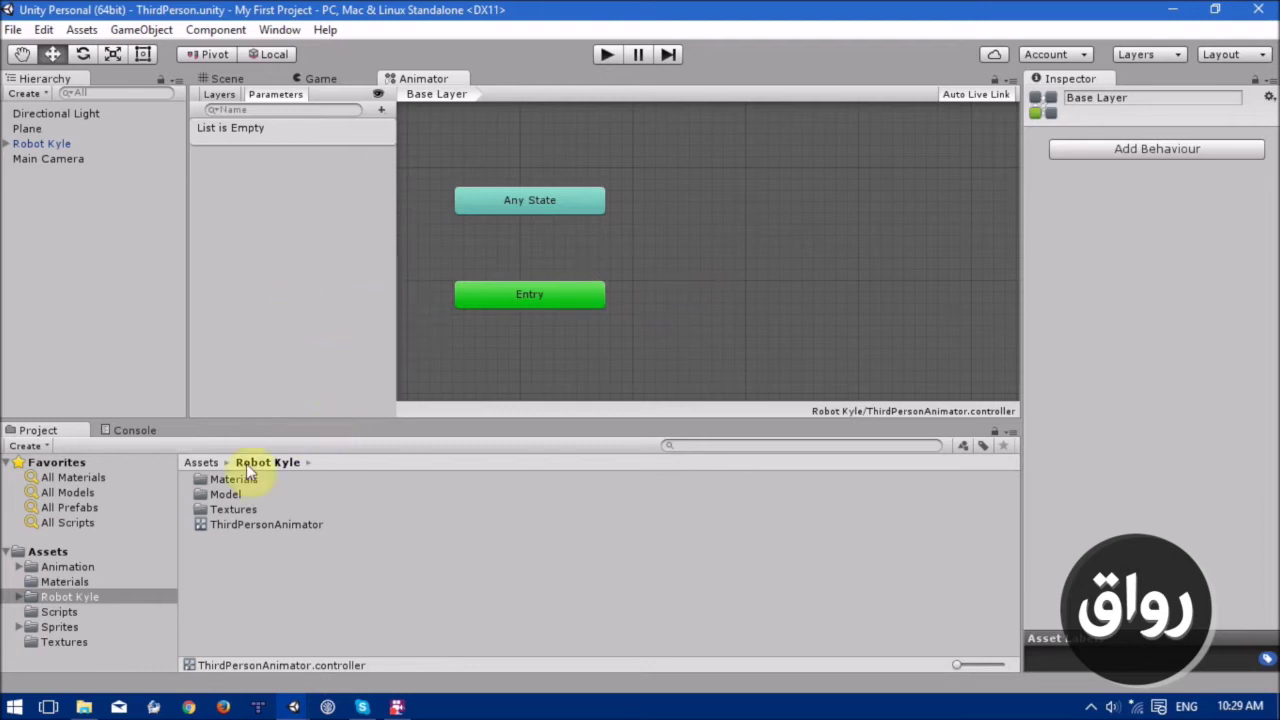
# Add the MOB1_M1_Stand_Relaxed_Idle animation from the Animation folder as the default state and place it beside Entry.
pyautogui.click(63, 567)
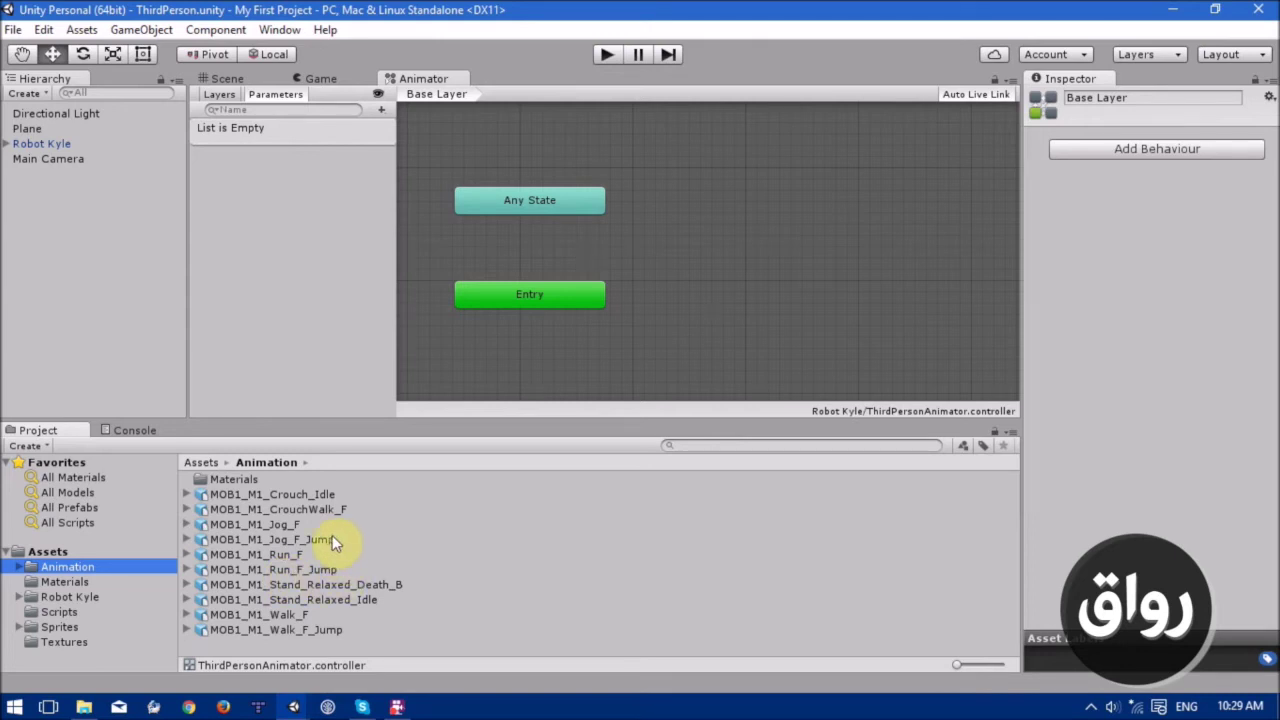
pyautogui.moveTo(270, 600); pyautogui.dragTo(565, 390)
pyautogui.moveTo(696, 231); pyautogui.dragTo(731, 288)
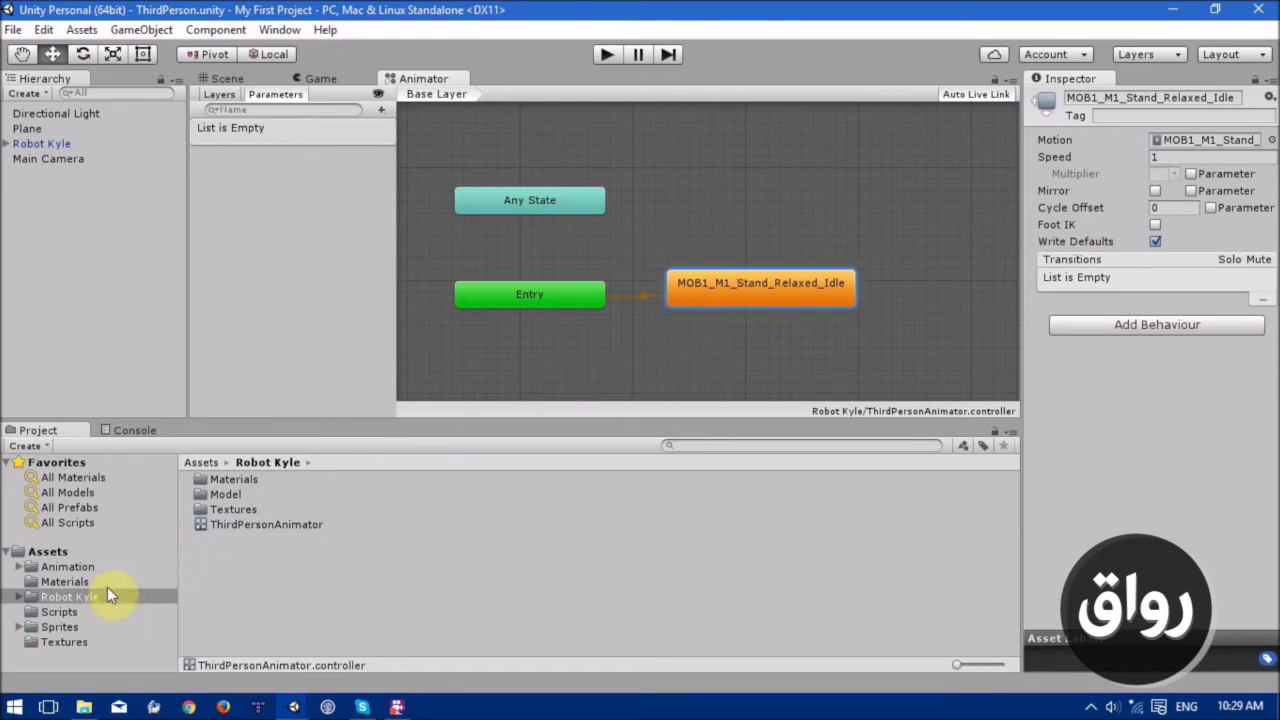
# Add the MOB1_M1_Run_F_Jump, MOB1_M1_Run_F and MOB1_M1_Walk_F animations to the graph as states.
pyautogui.click(90, 566)
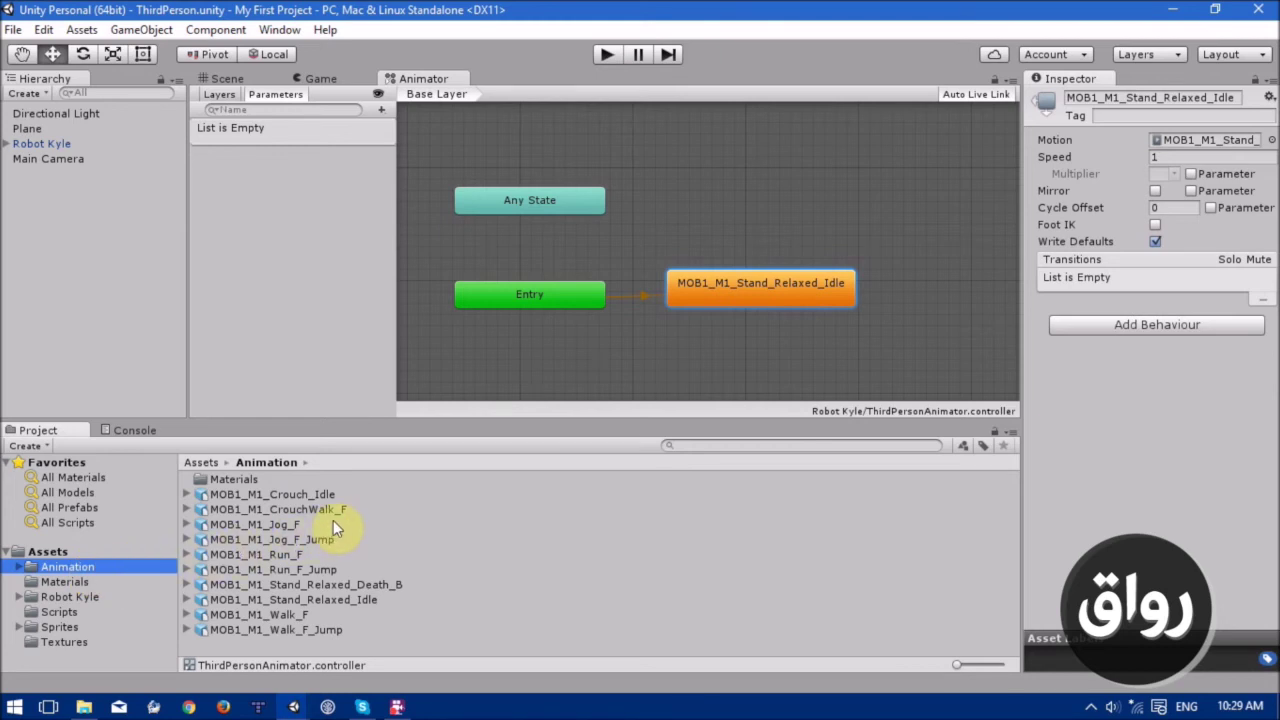
pyautogui.click(280, 568)
pyautogui.click(795, 305)
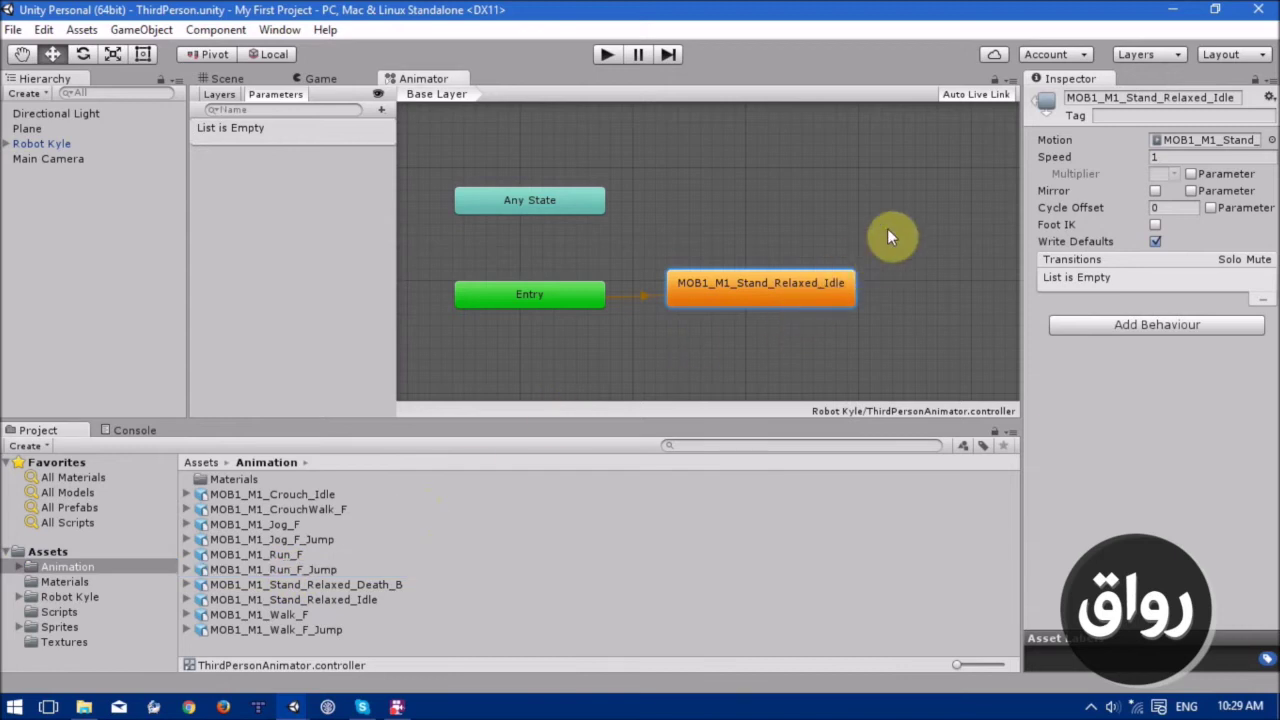
pyautogui.moveTo(918, 210); pyautogui.dragTo(918, 208)
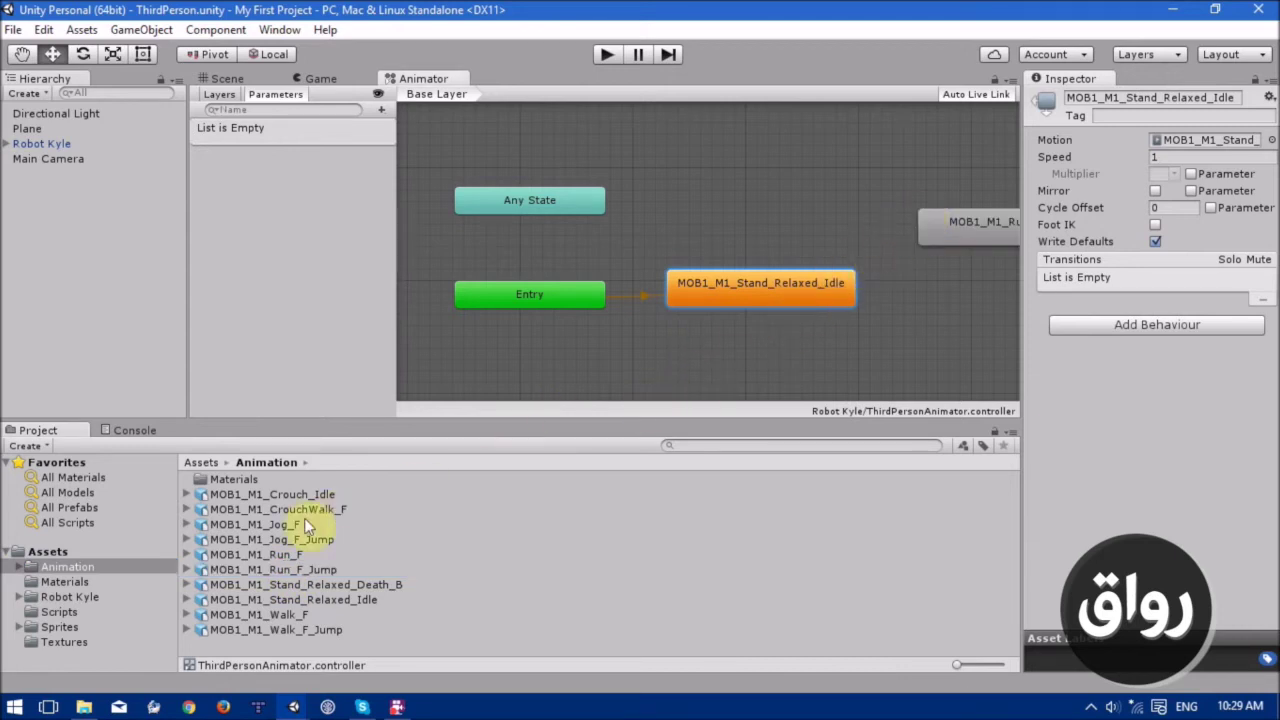
pyautogui.moveTo(246, 554); pyautogui.dragTo(893, 152)
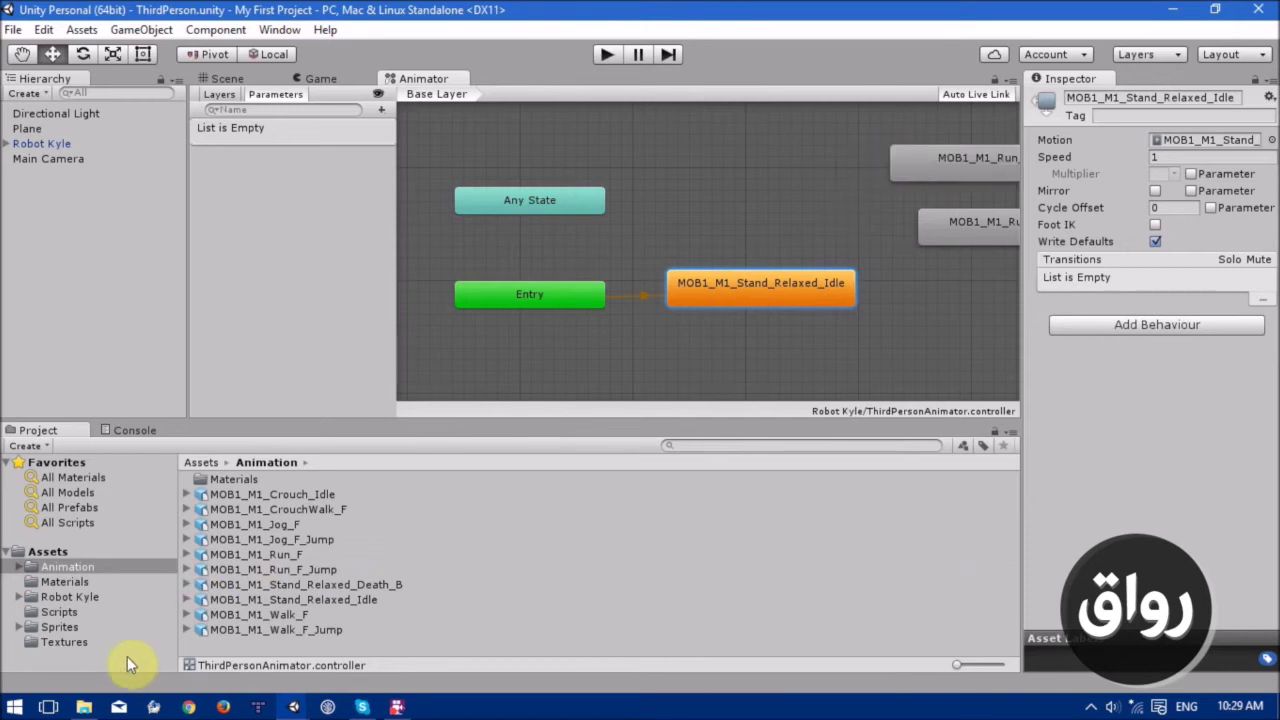
pyautogui.moveTo(276, 616); pyautogui.dragTo(728, 209)
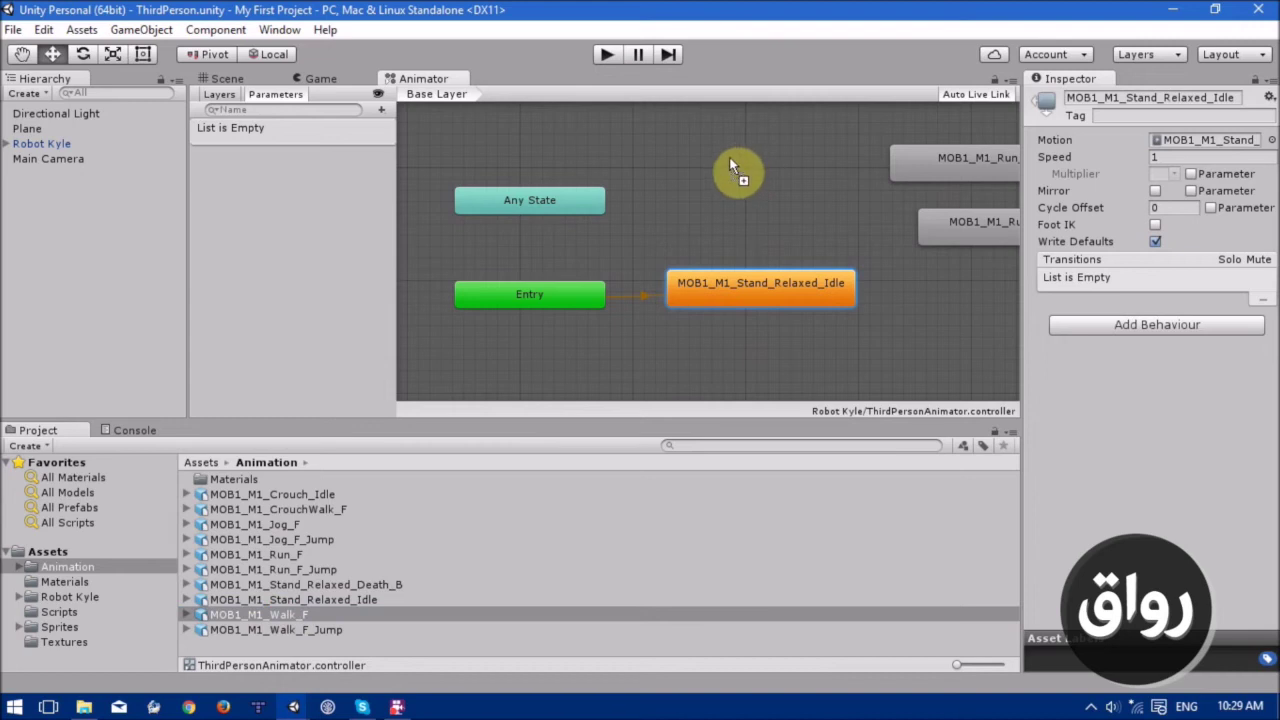
pyautogui.moveTo(725, 145); pyautogui.dragTo(725, 141)
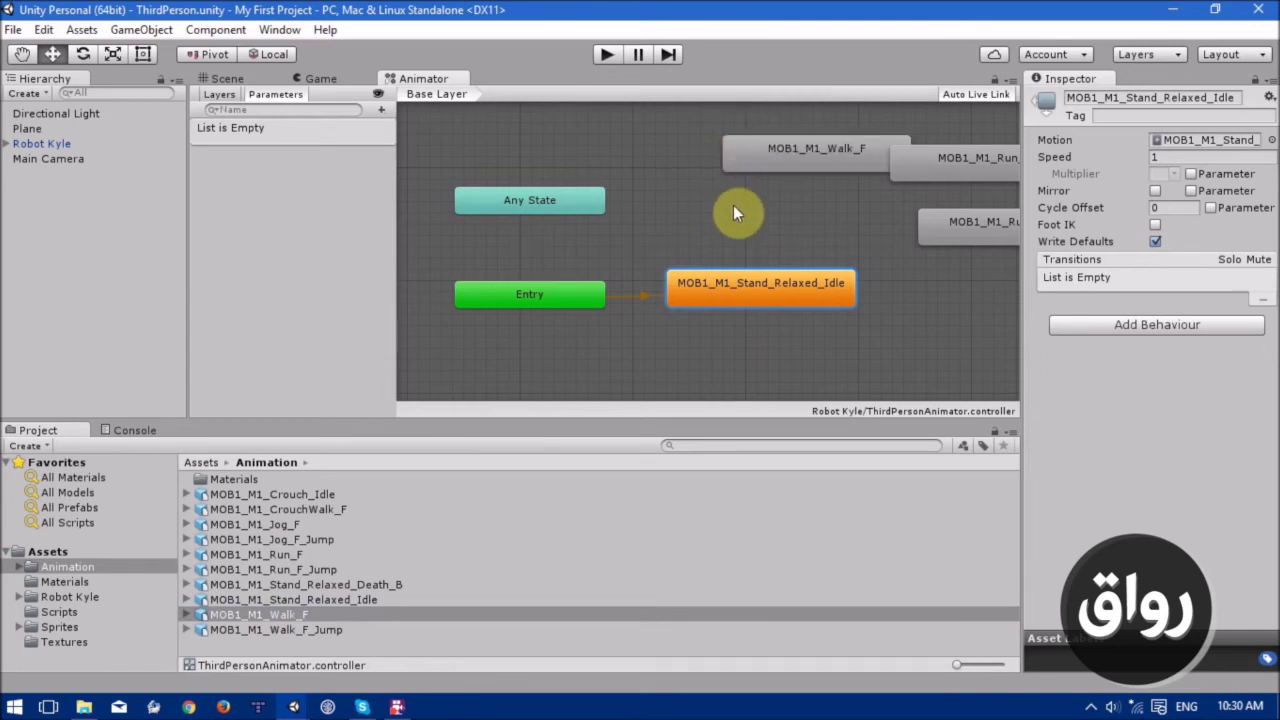
# Spread out the Walk_F, Run_F and Run_F_Jump states so that none overlap.
pyautogui.moveTo(734, 205); pyautogui.dragTo(611, 219, button='middle')
pyautogui.moveTo(881, 241); pyautogui.dragTo(887, 303)
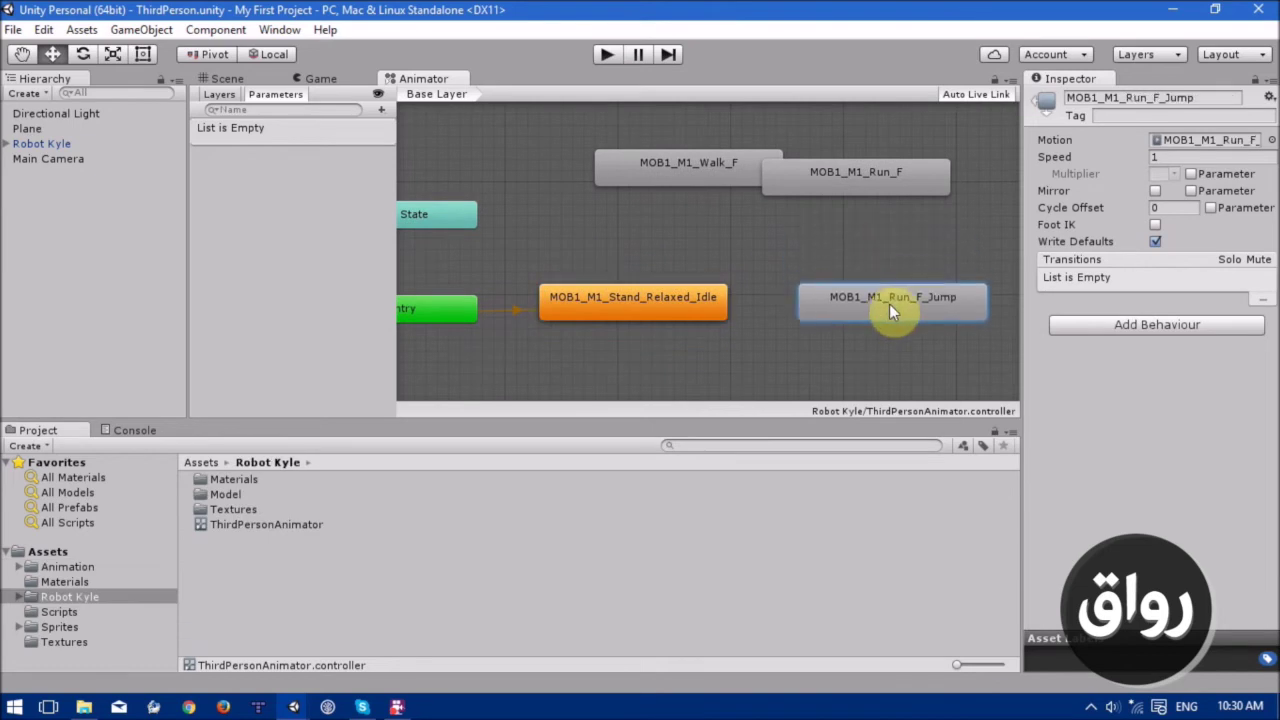
pyautogui.moveTo(855, 180); pyautogui.dragTo(912, 166)
pyautogui.moveTo(711, 176); pyautogui.dragTo(657, 178)
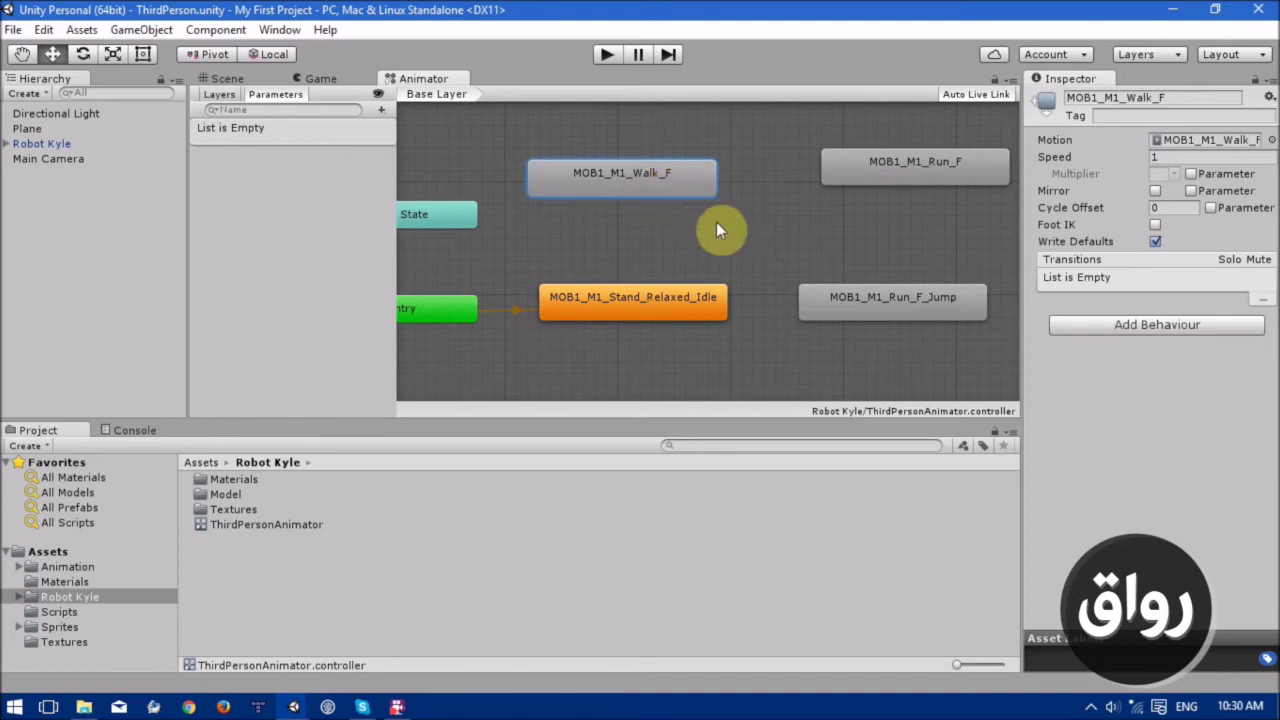
# Maximize the Animator view and narrow its parameters pane to give the state graph more room.
pyautogui.hotkey('shift', 'space')
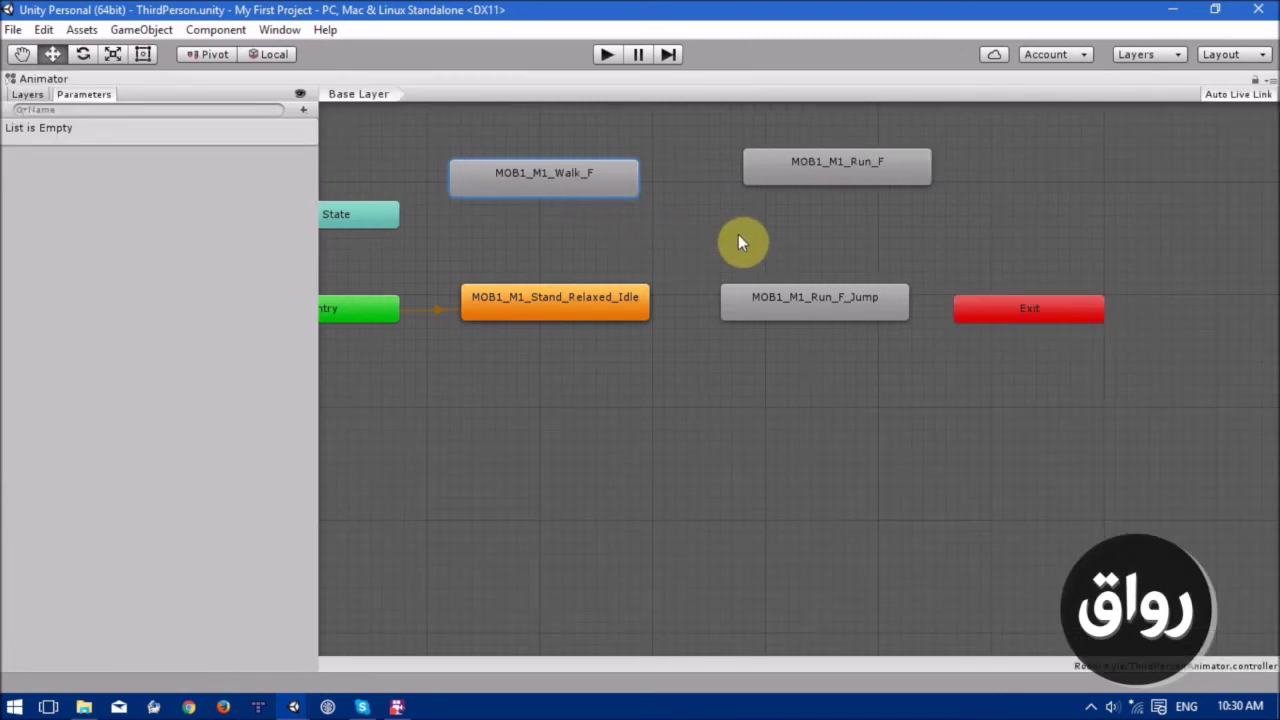
pyautogui.moveTo(317, 341); pyautogui.dragTo(223, 361)
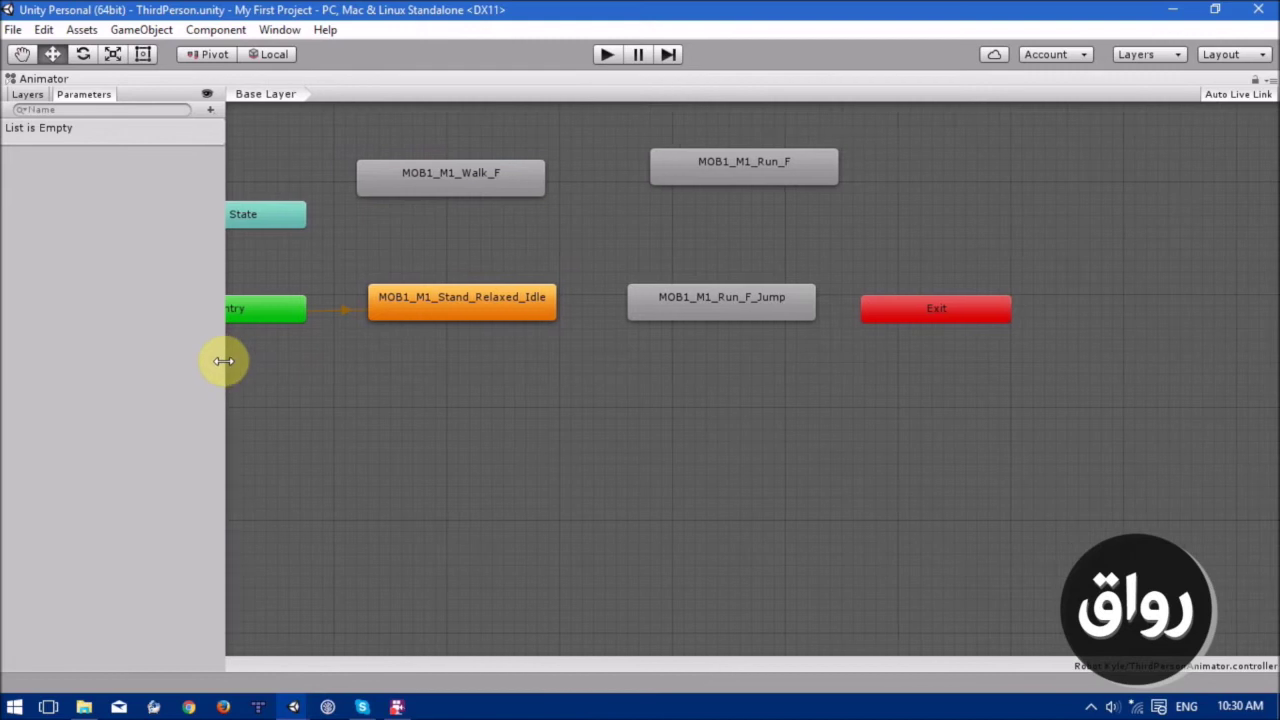
pyautogui.moveTo(374, 414); pyautogui.dragTo(507, 507, button='middle')
# Arrange the states in two rows, Walk_F and Run_F above Stand_Relaxed_Idle and Run_F_Jump, with Exit to the right of them.
pyautogui.moveTo(612, 401); pyautogui.dragTo(635, 472)
pyautogui.click(582, 270)
pyautogui.moveTo(581, 268); pyautogui.dragTo(628, 280)
pyautogui.moveTo(866, 400); pyautogui.dragTo(897, 459)
pyautogui.moveTo(1014, 404); pyautogui.dragTo(1076, 402)
pyautogui.moveTo(872, 247); pyautogui.dragTo(897, 276)
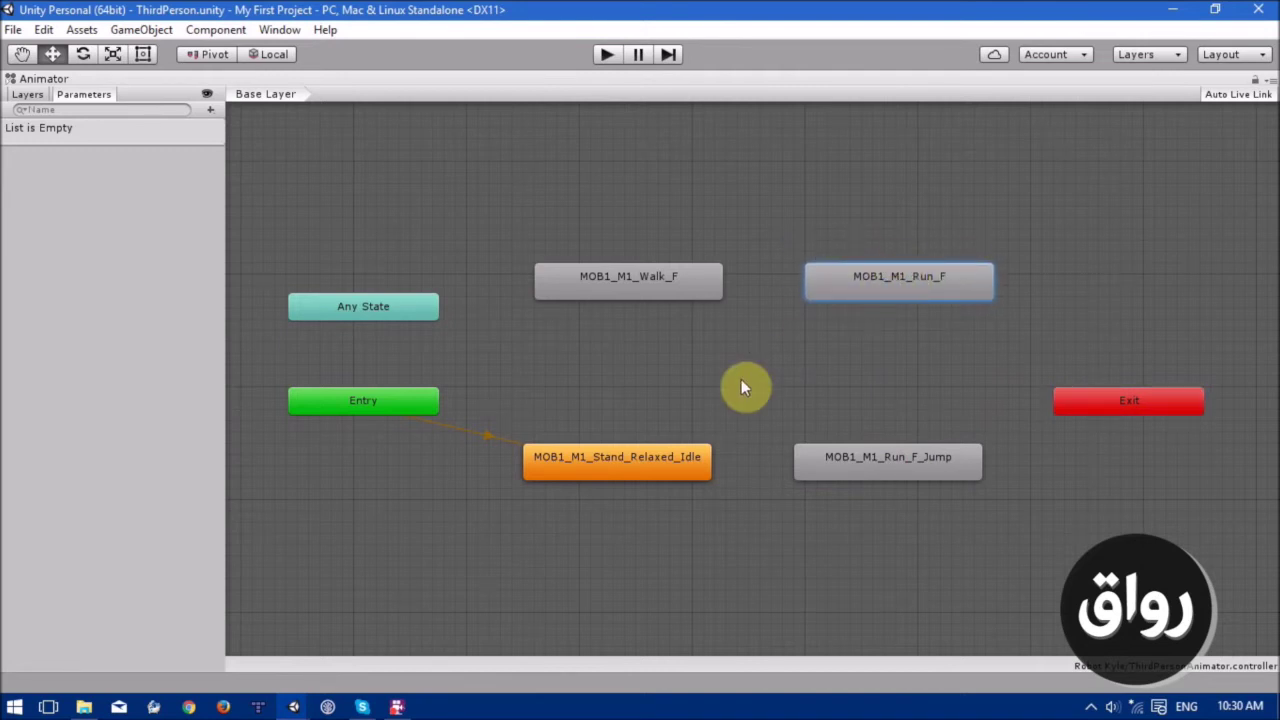
# Select the Entry node and the default MOB1_M1_Stand_Relaxed_Idle state it leads to.
pyautogui.click(398, 408)
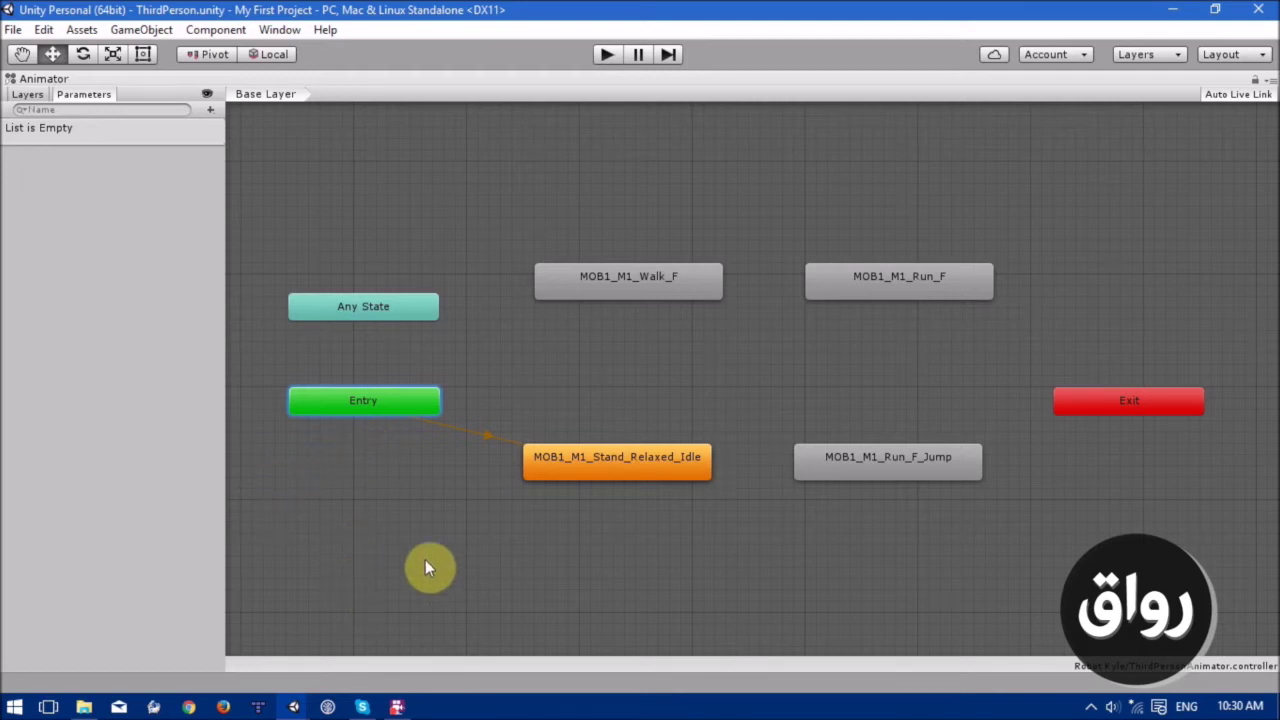
pyautogui.click(585, 478)
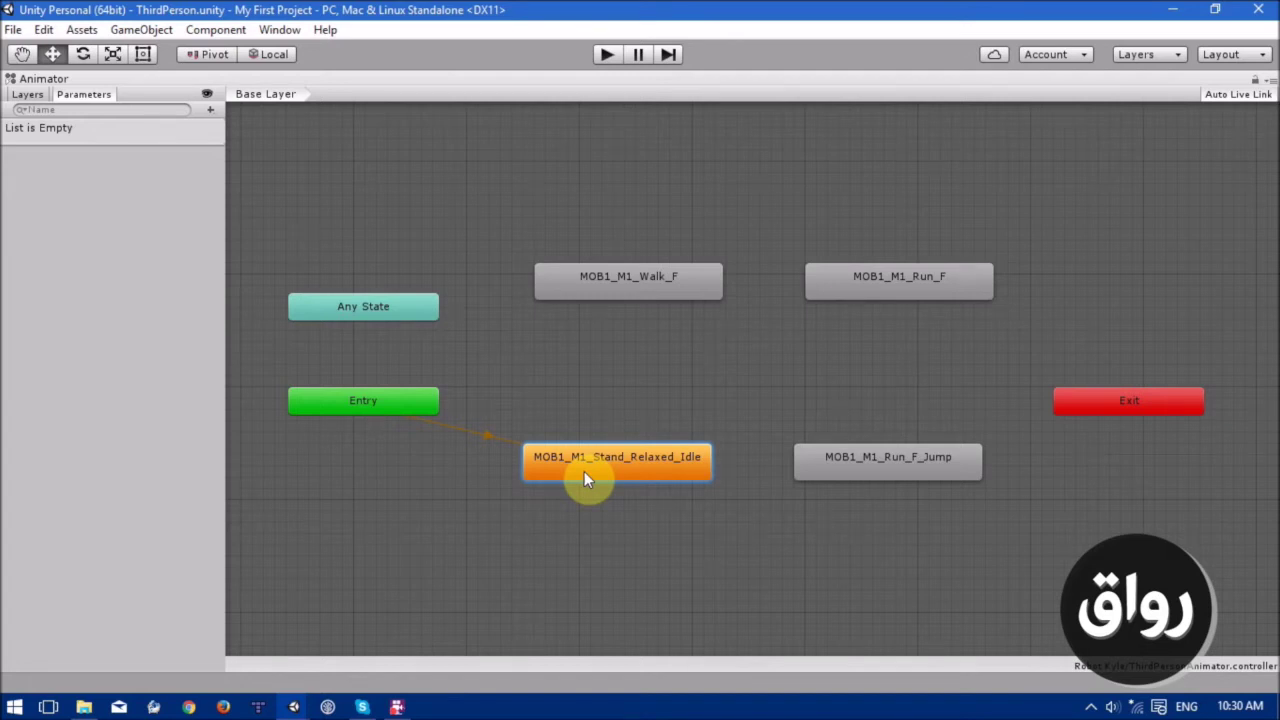
# Restore the full editor layout and assign ThirdPersonAnimator as the controller of Robot Kyle's Animator component.
pyautogui.hotkey('shift', 'space')
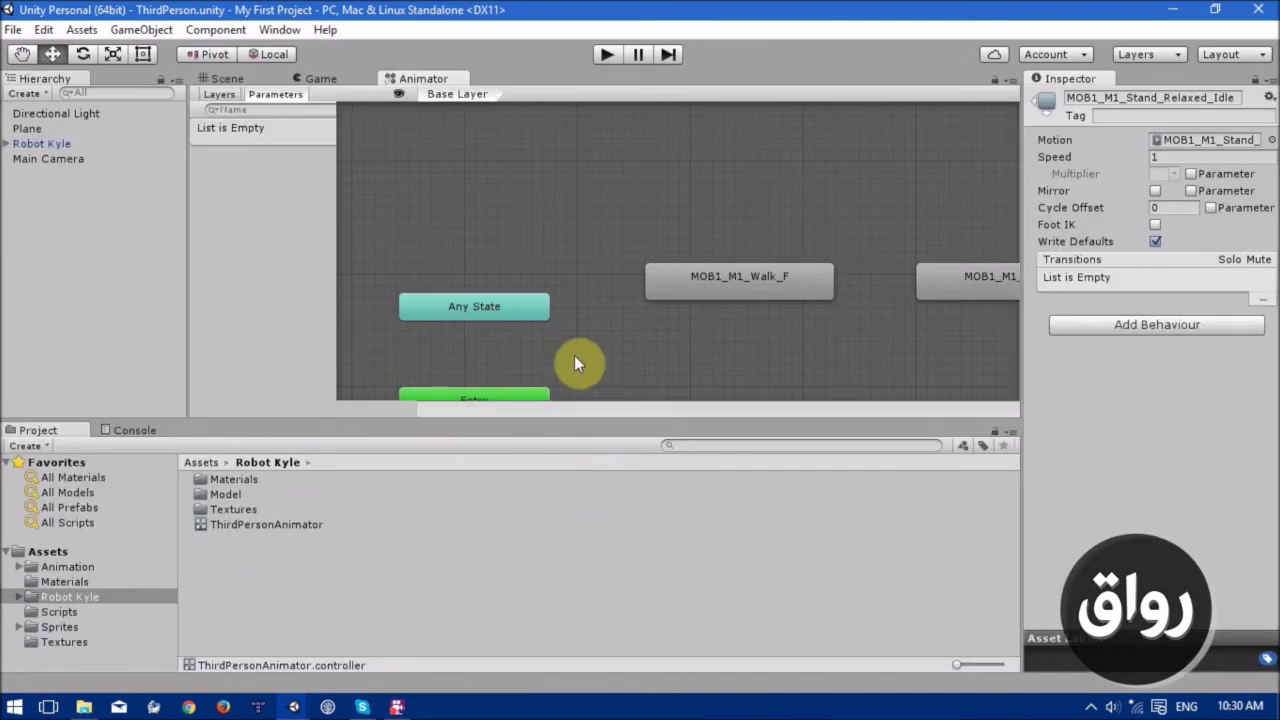
pyautogui.moveTo(601, 310); pyautogui.dragTo(567, 262, button='middle')
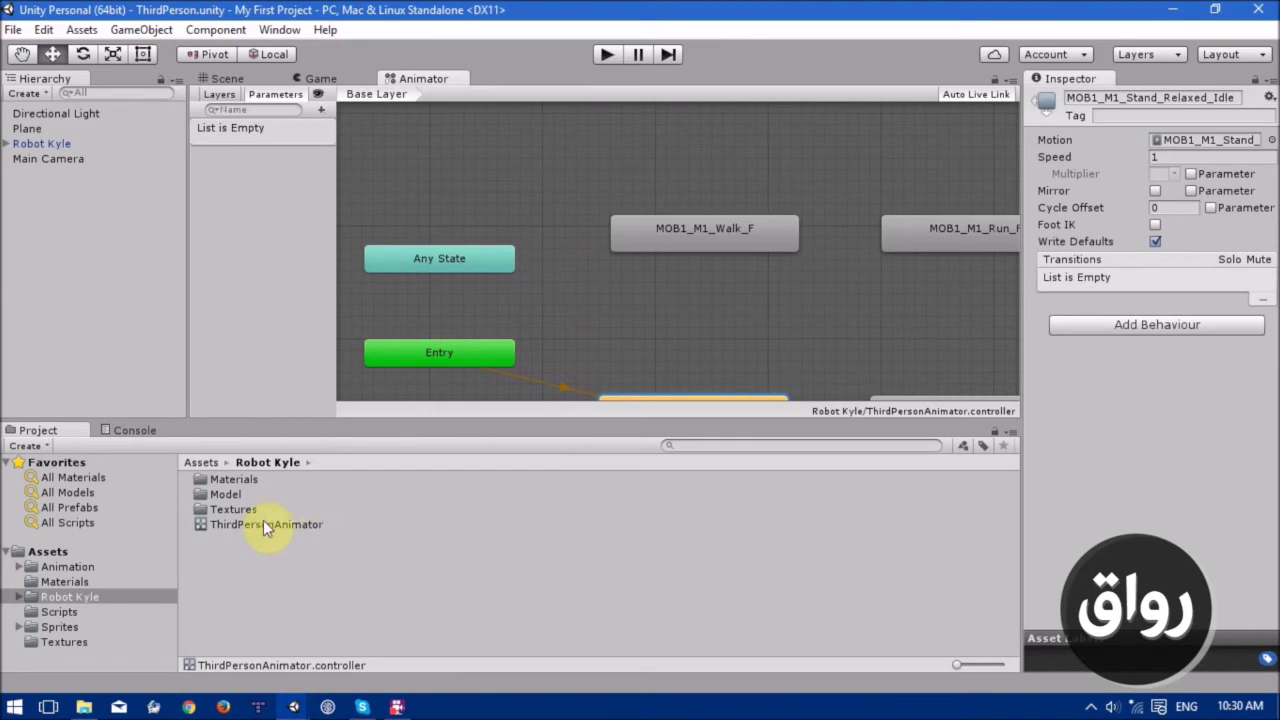
pyautogui.moveTo(267, 527); pyautogui.dragTo(40, 150)
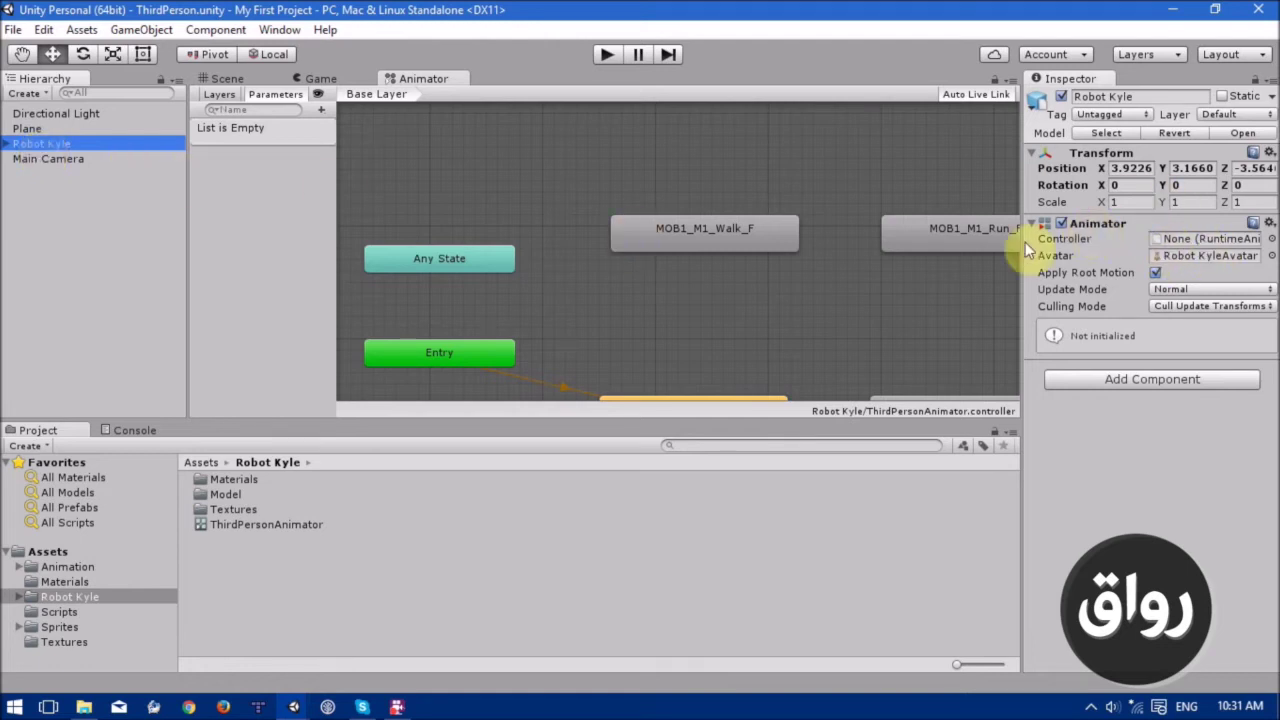
pyautogui.moveTo(295, 525); pyautogui.dragTo(1167, 235)
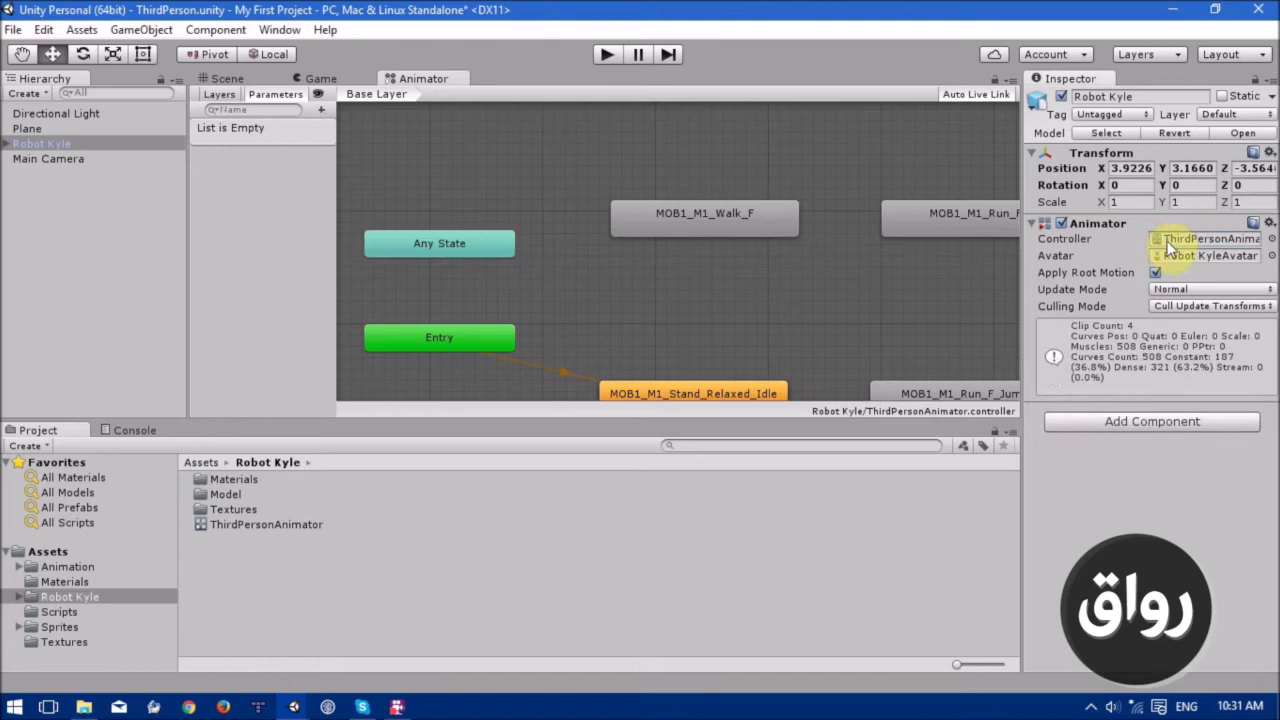
# Run the game and examine Robot Kyle's idle animation up close in the Scene view, and stop playback.
pyautogui.click(228, 80)
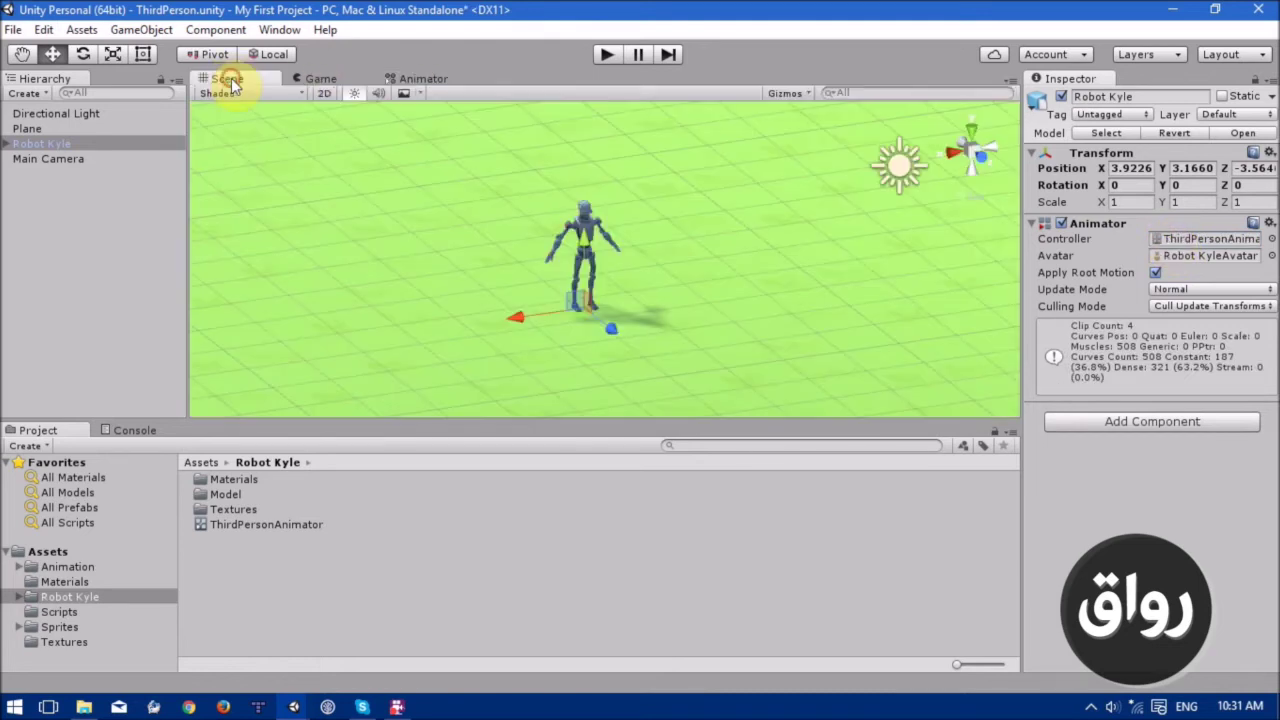
pyautogui.click(607, 57)
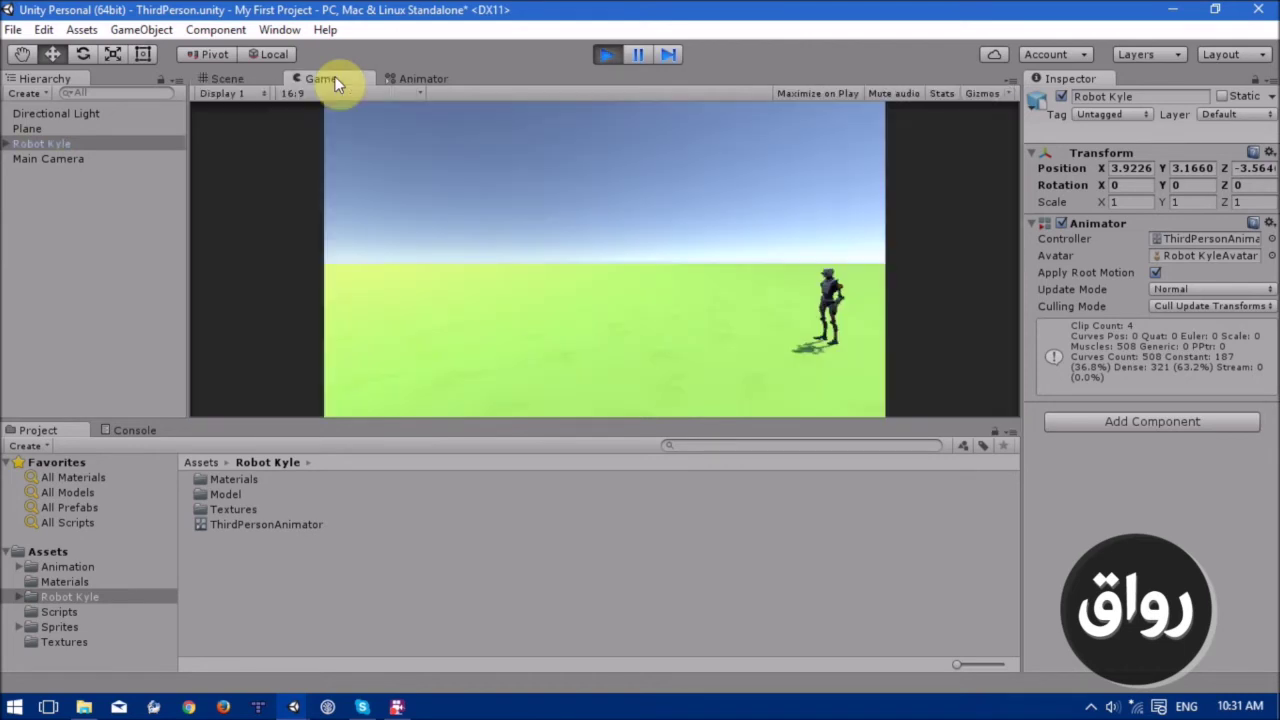
pyautogui.click(246, 80)
pyautogui.press('f')
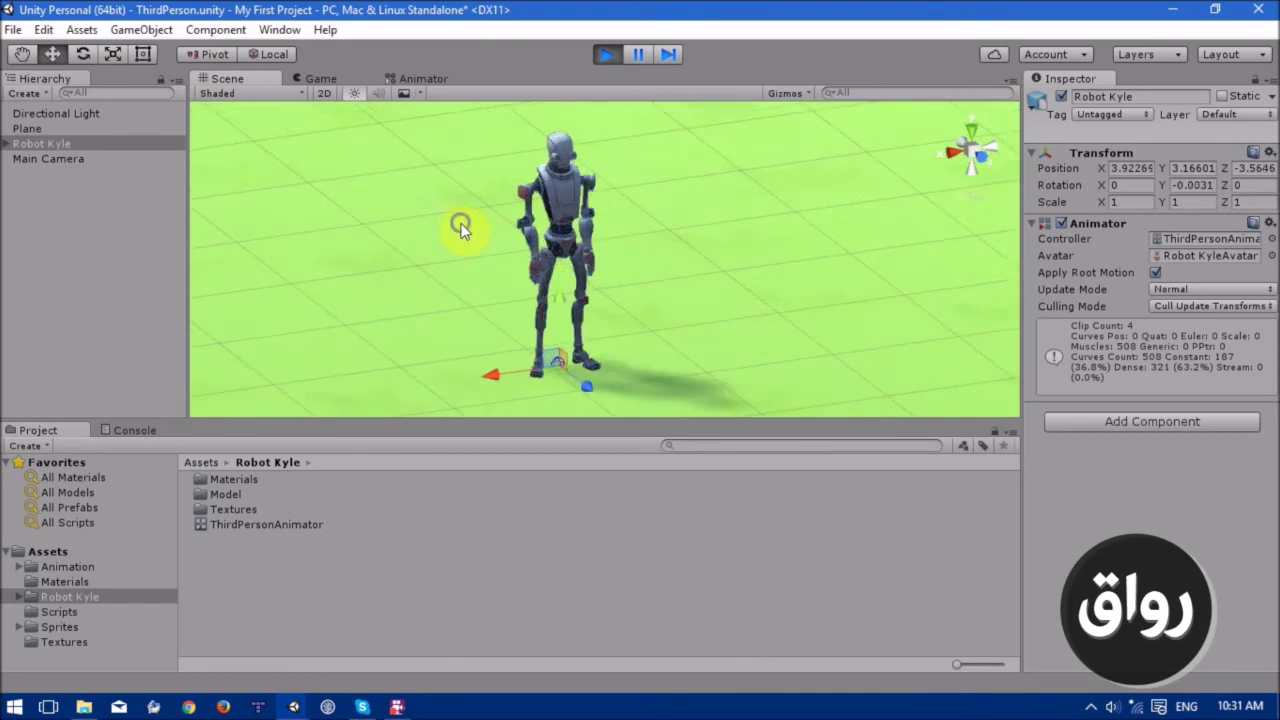
pyautogui.scroll(2, 459, 223)
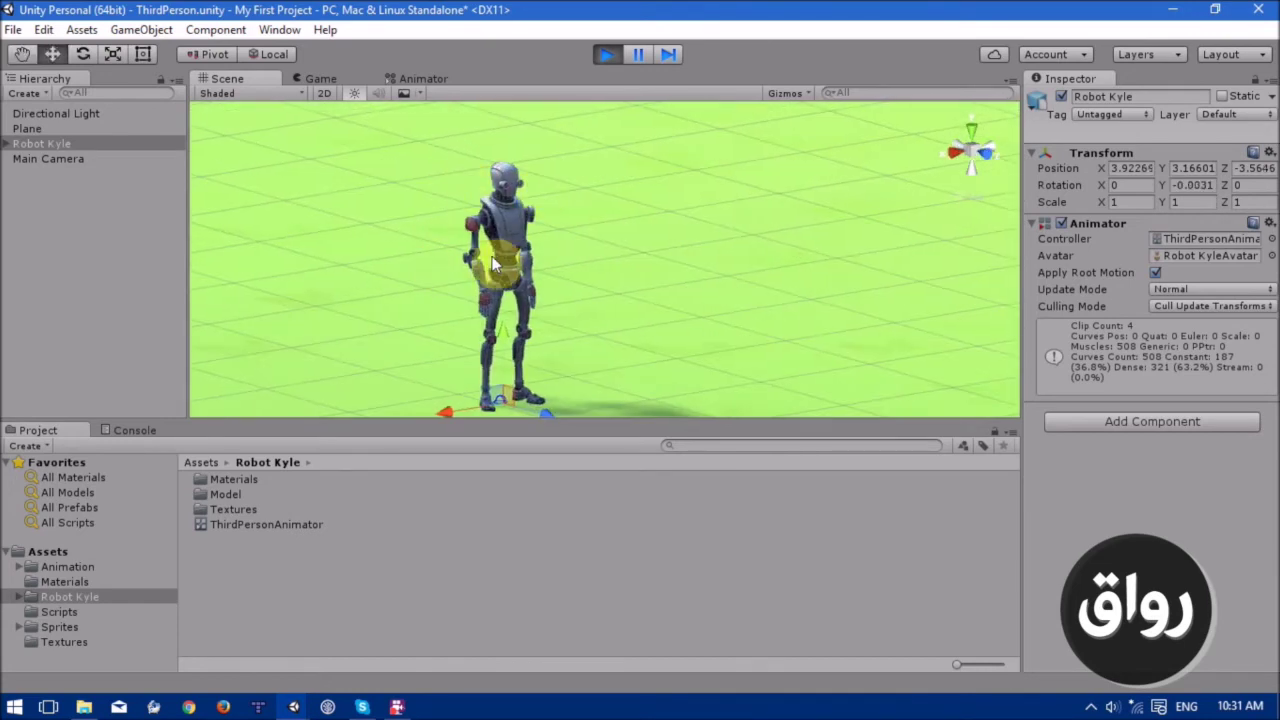
pyautogui.click(422, 234)
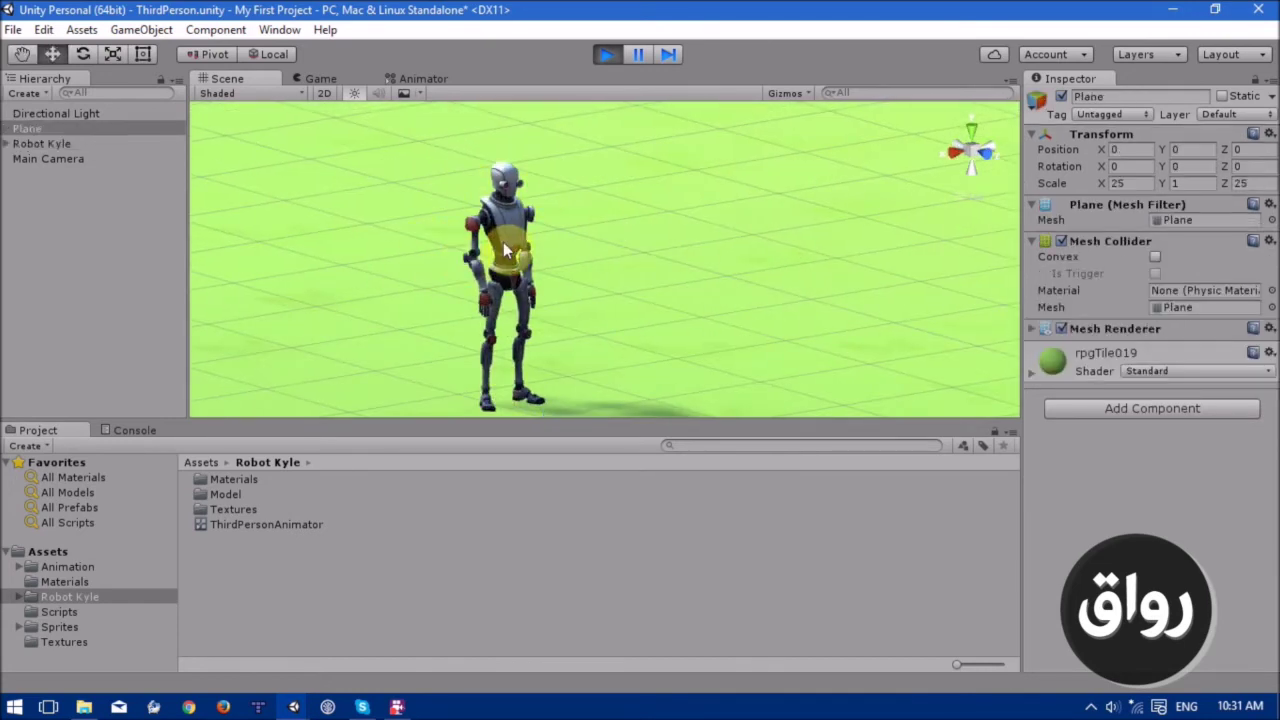
pyautogui.click(505, 240)
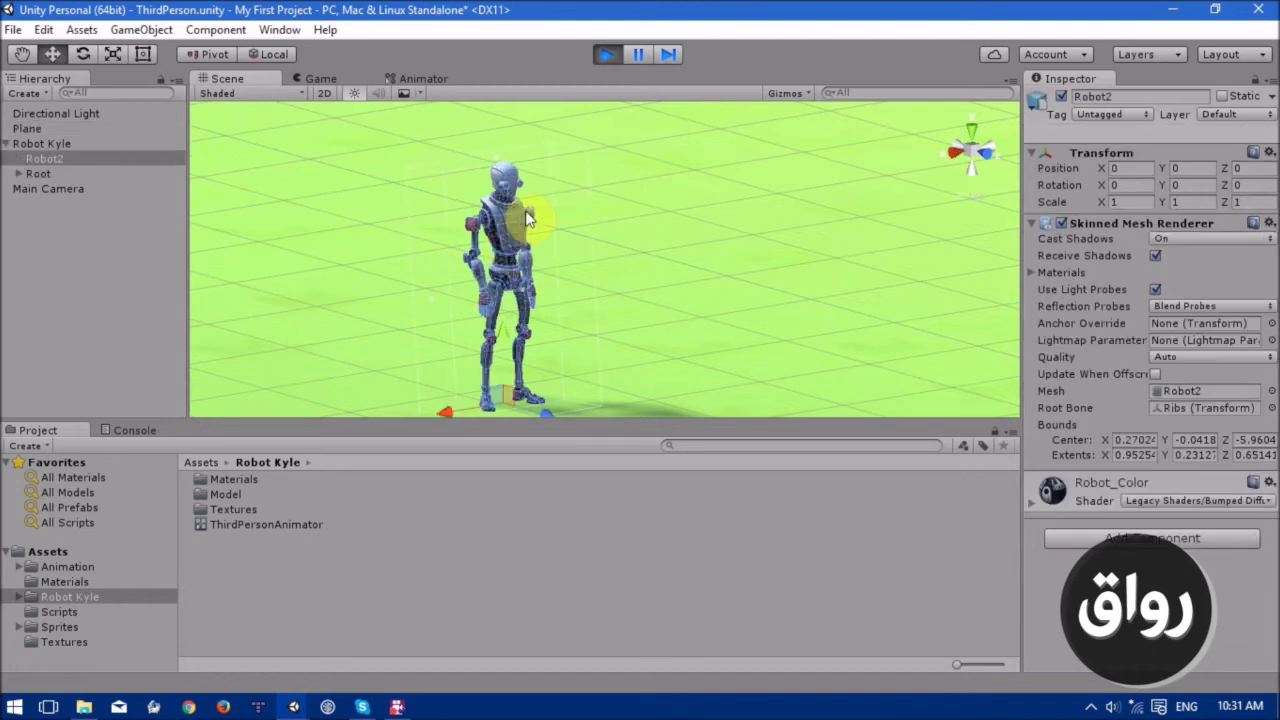
pyautogui.click(606, 54)
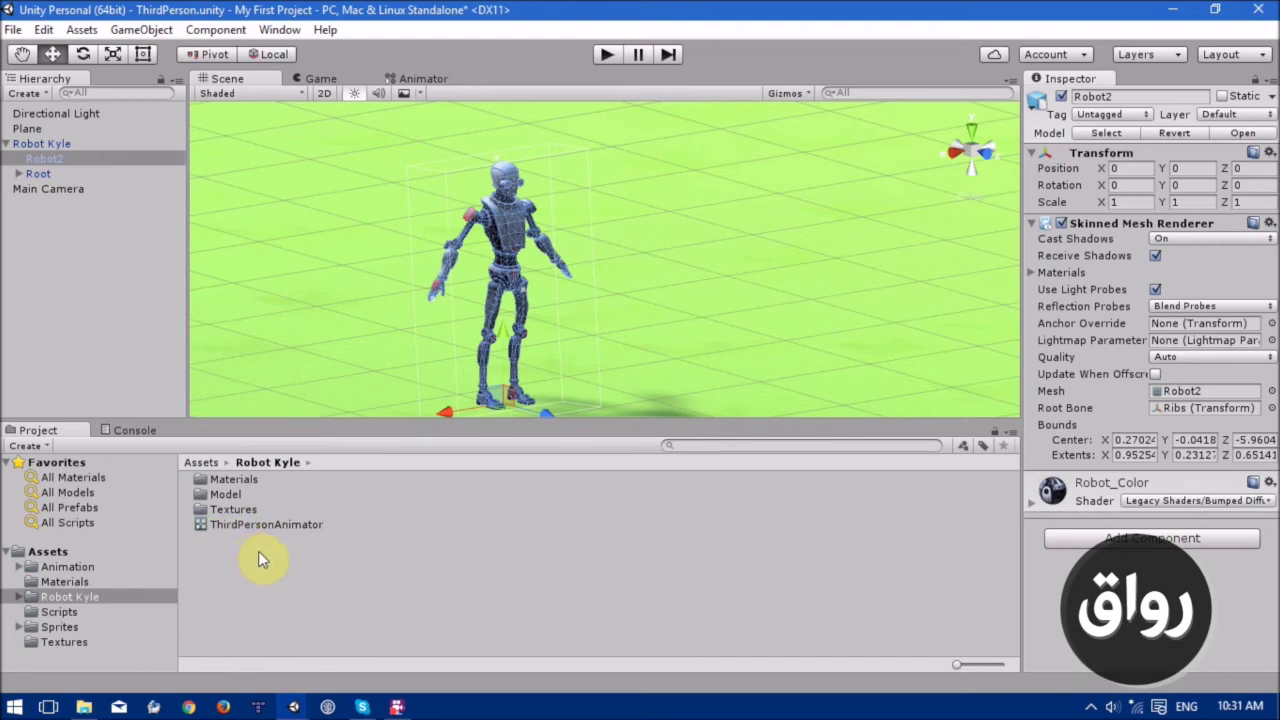
# Show the import settings of MOB1_M1_Stand_Relaxed_Idle from the Animation folder and enlarge the Inspector's settings area.
pyautogui.click(80, 569)
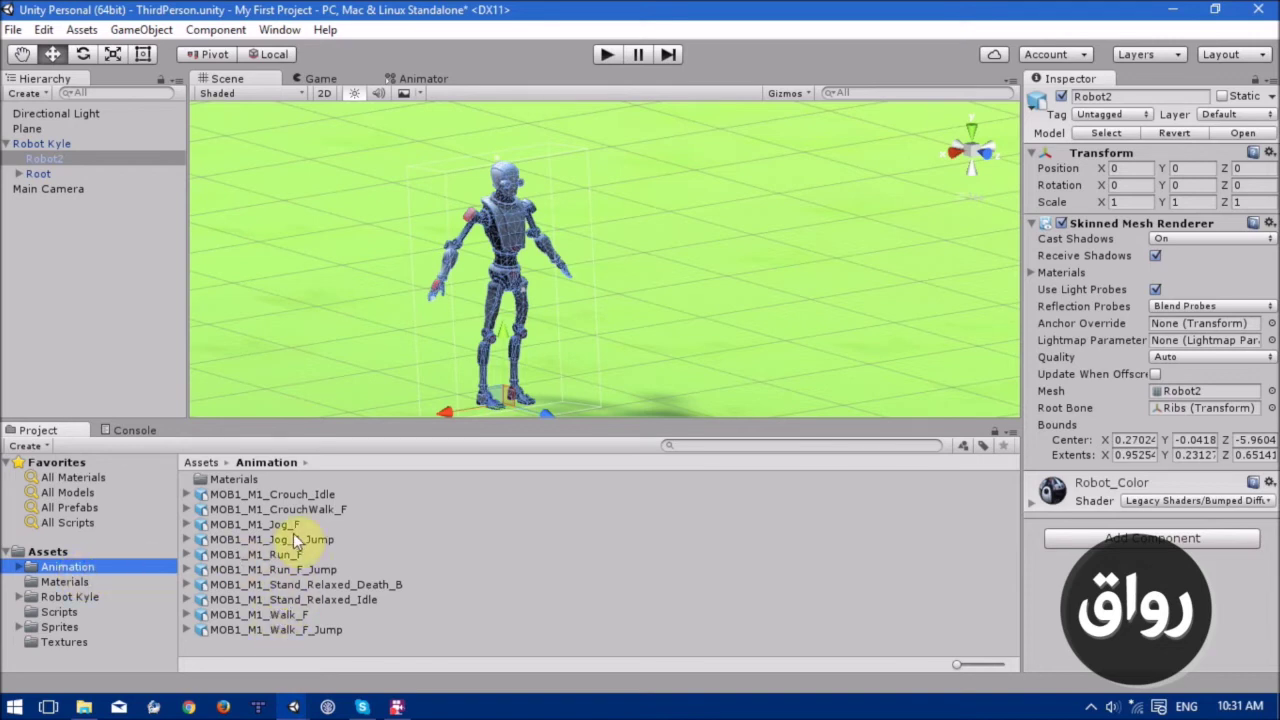
pyautogui.click(290, 601)
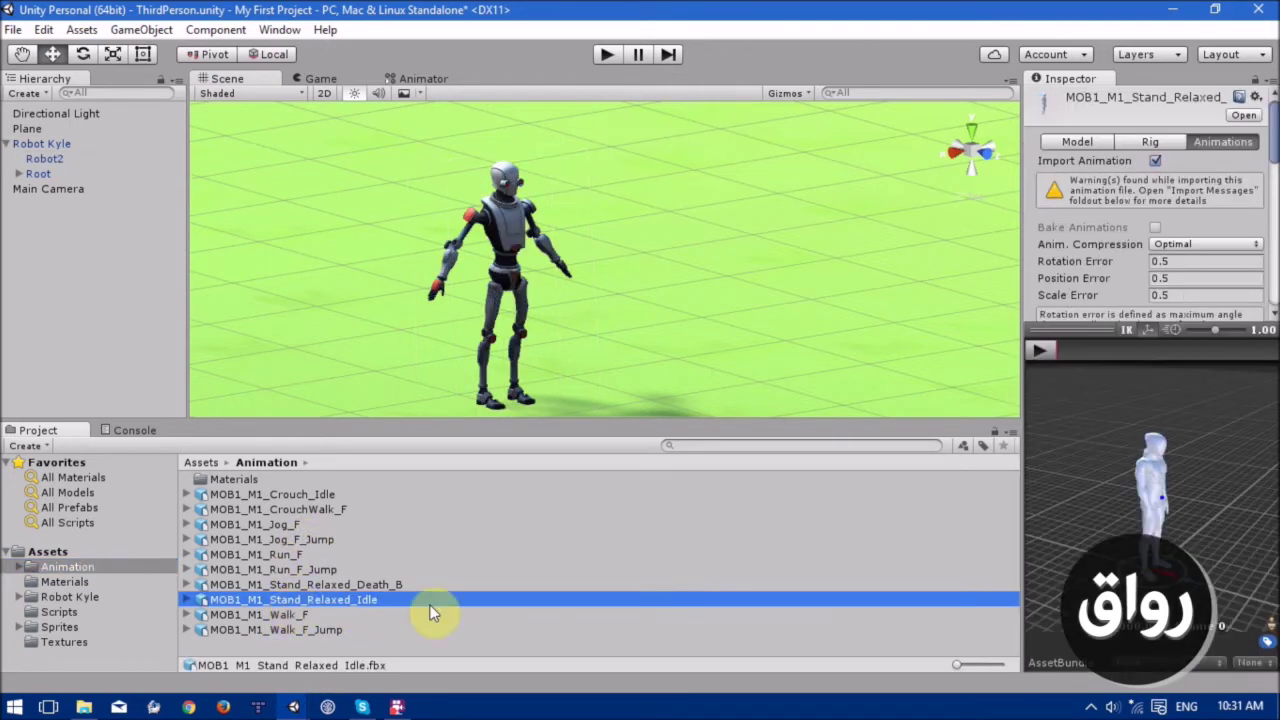
pyautogui.moveTo(1090, 333); pyautogui.dragTo(1124, 495)
pyautogui.moveTo(1029, 338); pyautogui.dragTo(895, 350)
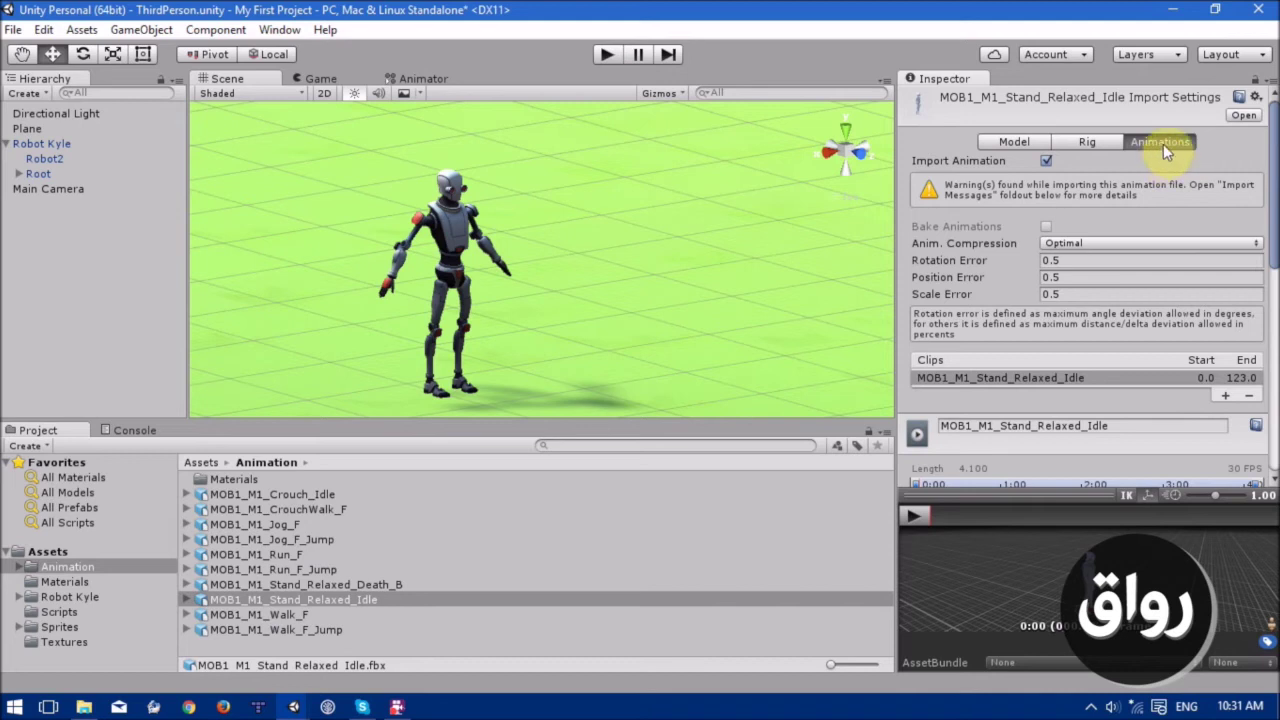
# Enable Loop Time for the MOB1_M1_Stand_Relaxed_Idle clip, preview the animation, and apply the import settings.
pyautogui.scroll(-5, 1094, 308)
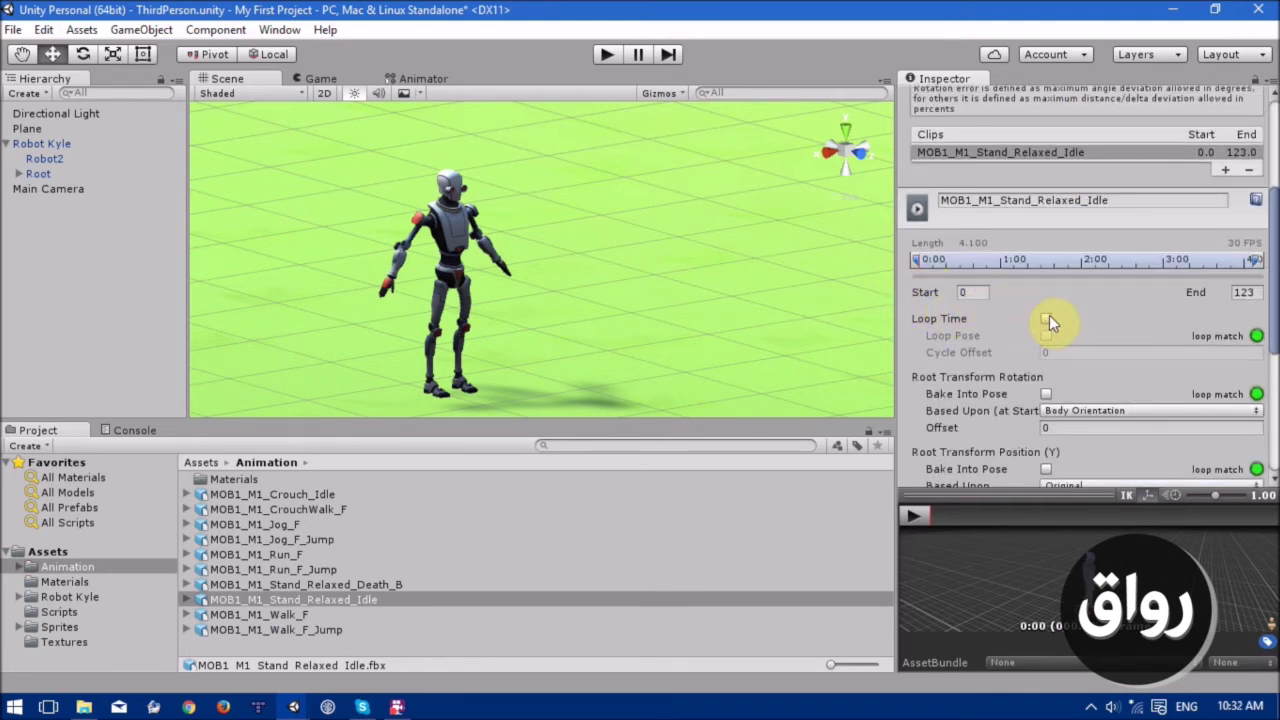
pyautogui.click(1047, 319)
pyautogui.click(920, 514)
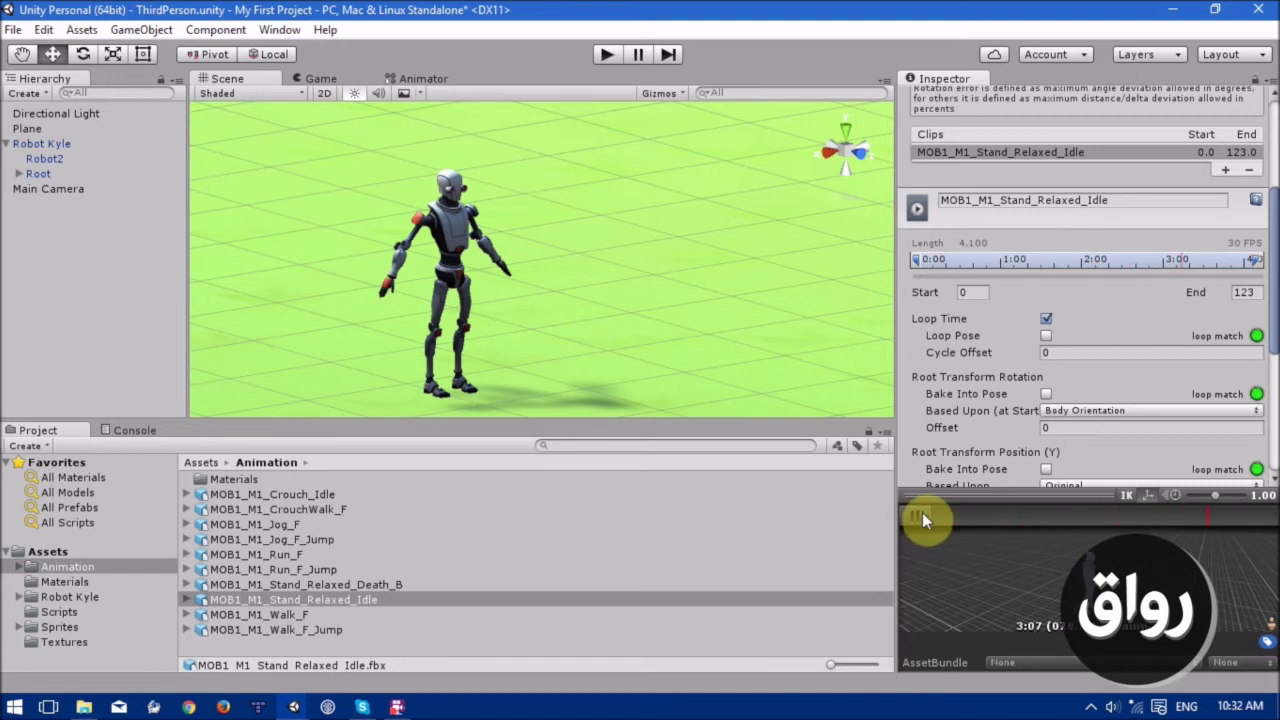
pyautogui.click(922, 512)
pyautogui.scroll(-6, 1219, 304)
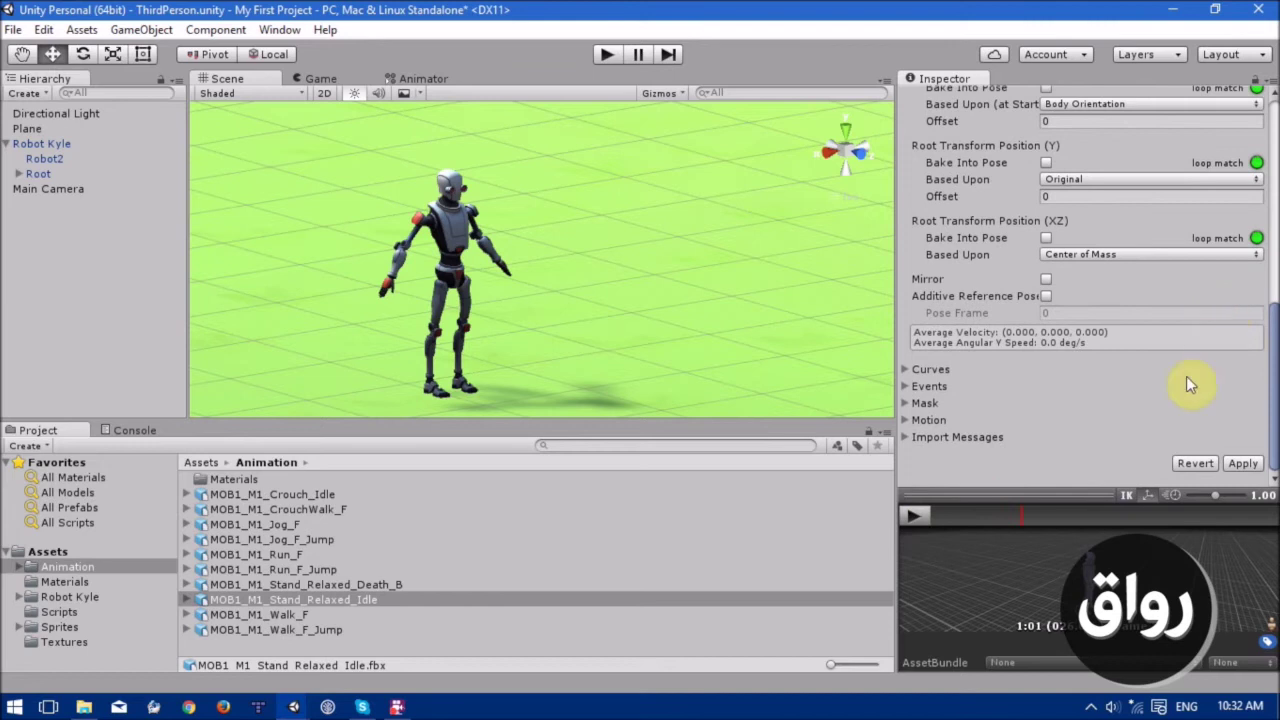
pyautogui.click(1238, 461)
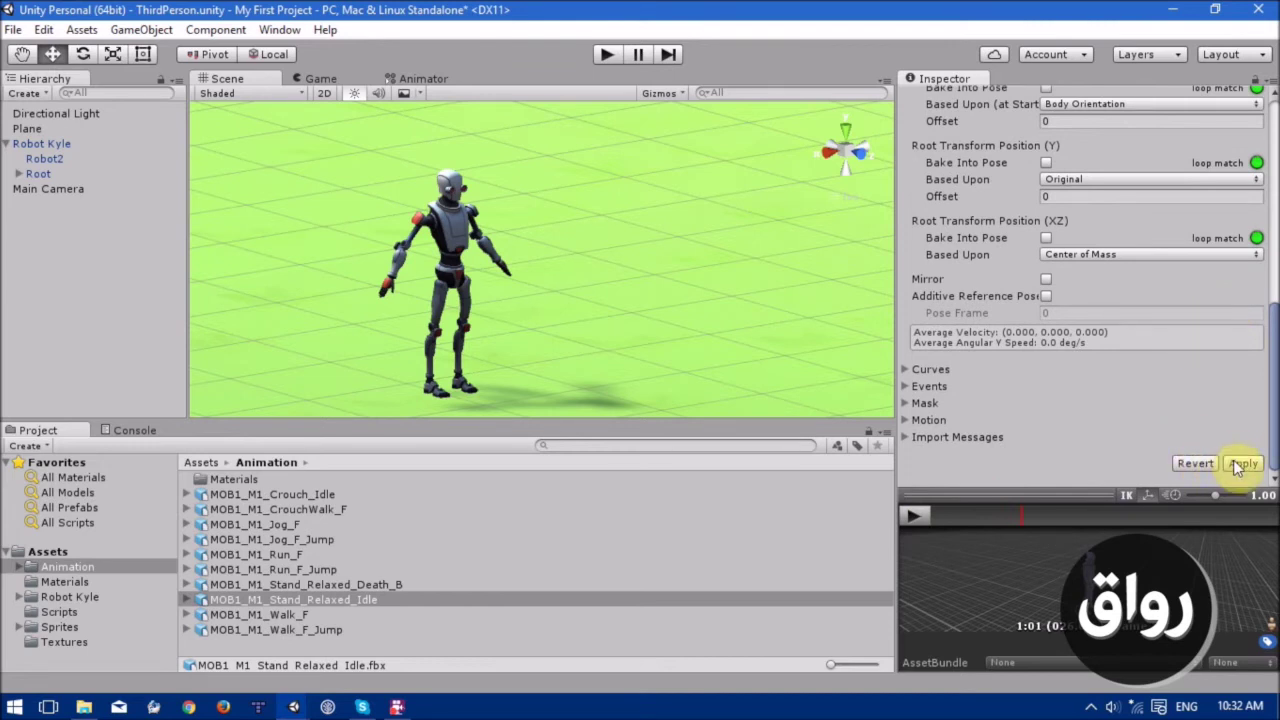
# Run the game again, check from several angles whether Robot Kyle's idle animation loops, and stop playback.
pyautogui.click(609, 55)
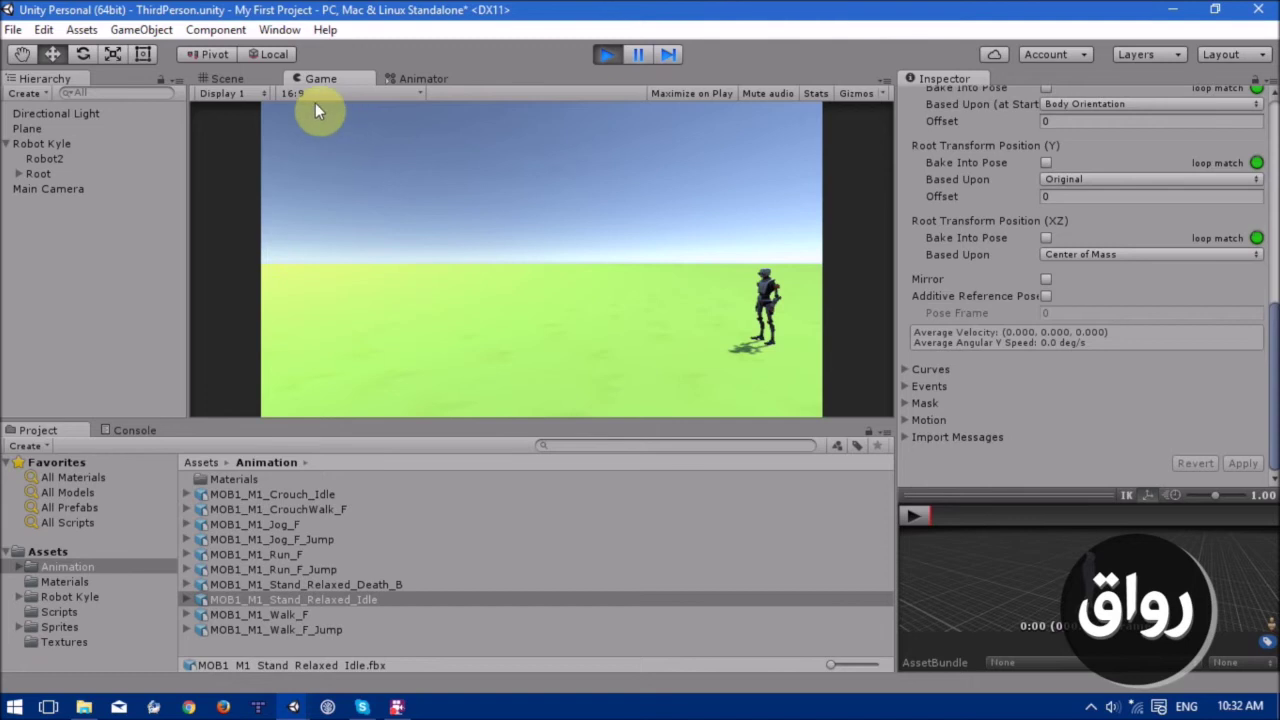
pyautogui.click(228, 78)
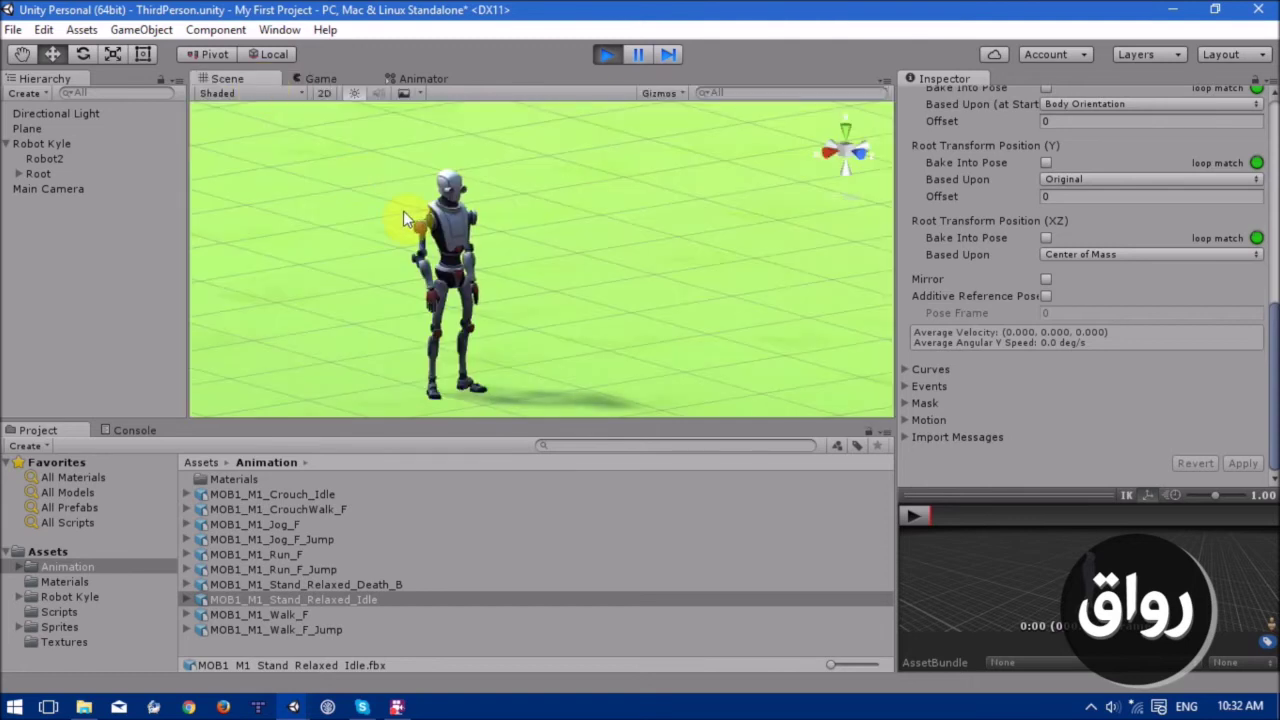
pyautogui.keyDown('alt'); pyautogui.moveTo(403, 210); pyautogui.dragTo(466, 215, button='right'); pyautogui.keyUp('alt')
pyautogui.keyDown('alt'); pyautogui.moveTo(471, 208); pyautogui.dragTo(368, 185); pyautogui.keyUp('alt')
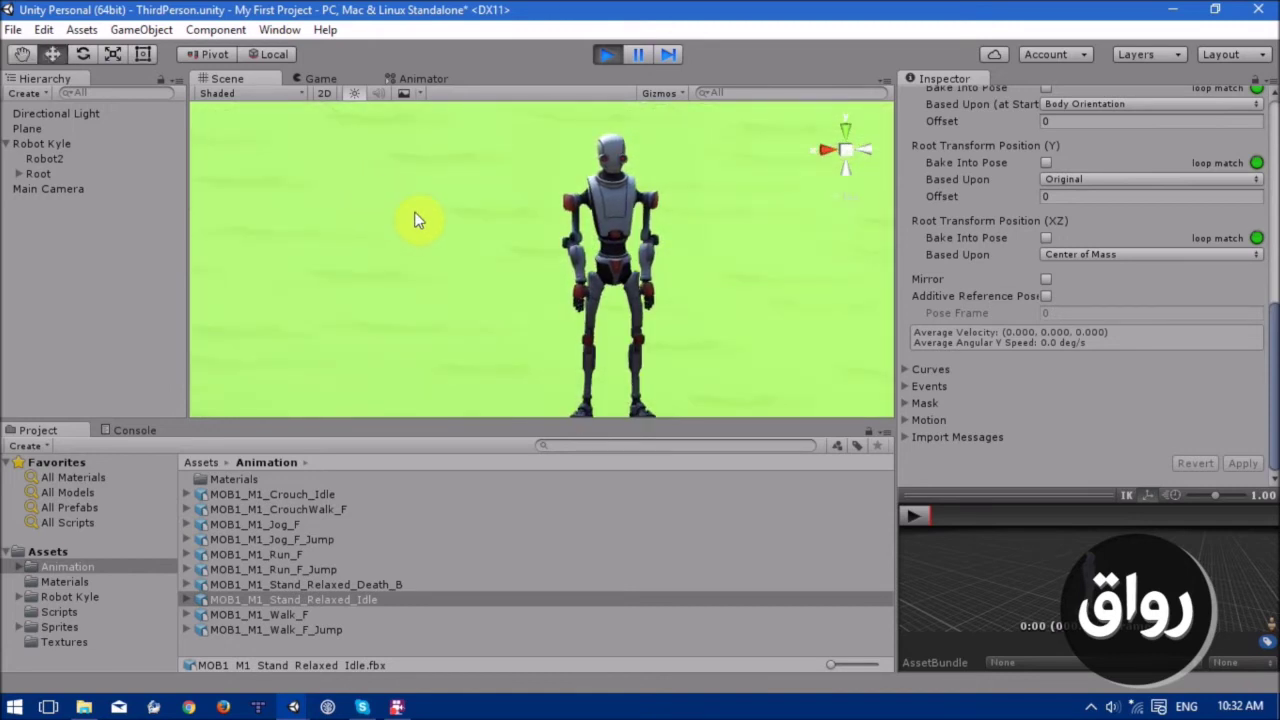
pyautogui.keyDown('alt'); pyautogui.moveTo(416, 212); pyautogui.dragTo(465, 211); pyautogui.keyUp('alt')
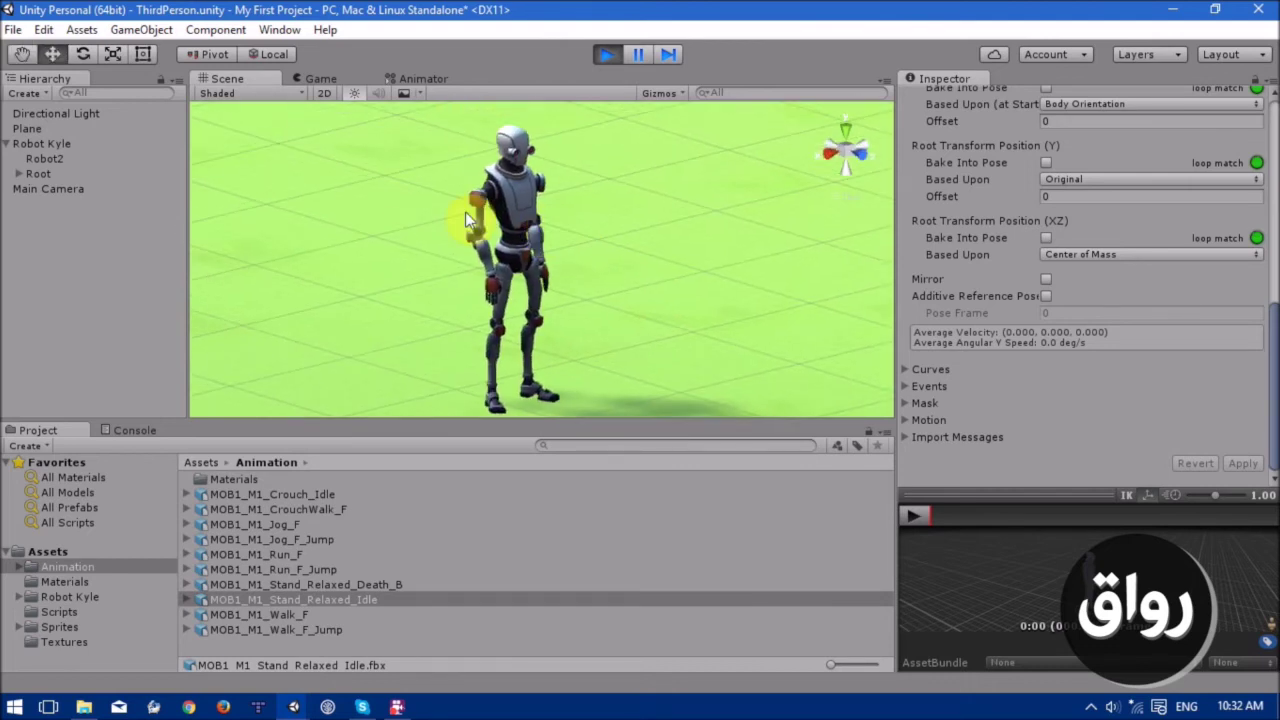
pyautogui.click(608, 55)
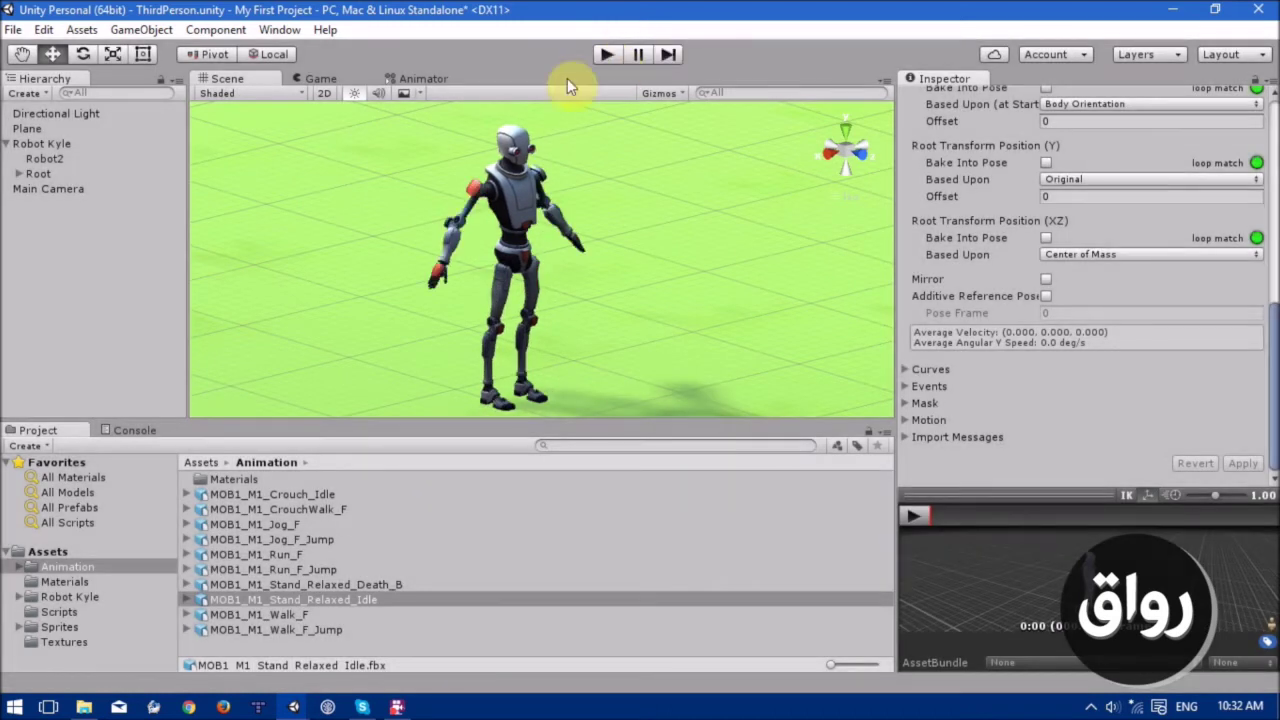
# Align the Stand_Relaxed_Idle and Run_F_Jump states in one row of the Animator graph and maximize the Animator view.
pyautogui.click(418, 79)
pyautogui.moveTo(616, 311); pyautogui.dragTo(553, 250, button='middle')
pyautogui.click(682, 342)
pyautogui.moveTo(671, 348)
pyautogui.mouseDown()
pyautogui.moveTo(658, 328)
pyautogui.moveTo(682, 320)
pyautogui.moveTo(685, 340)
pyautogui.mouseUp()
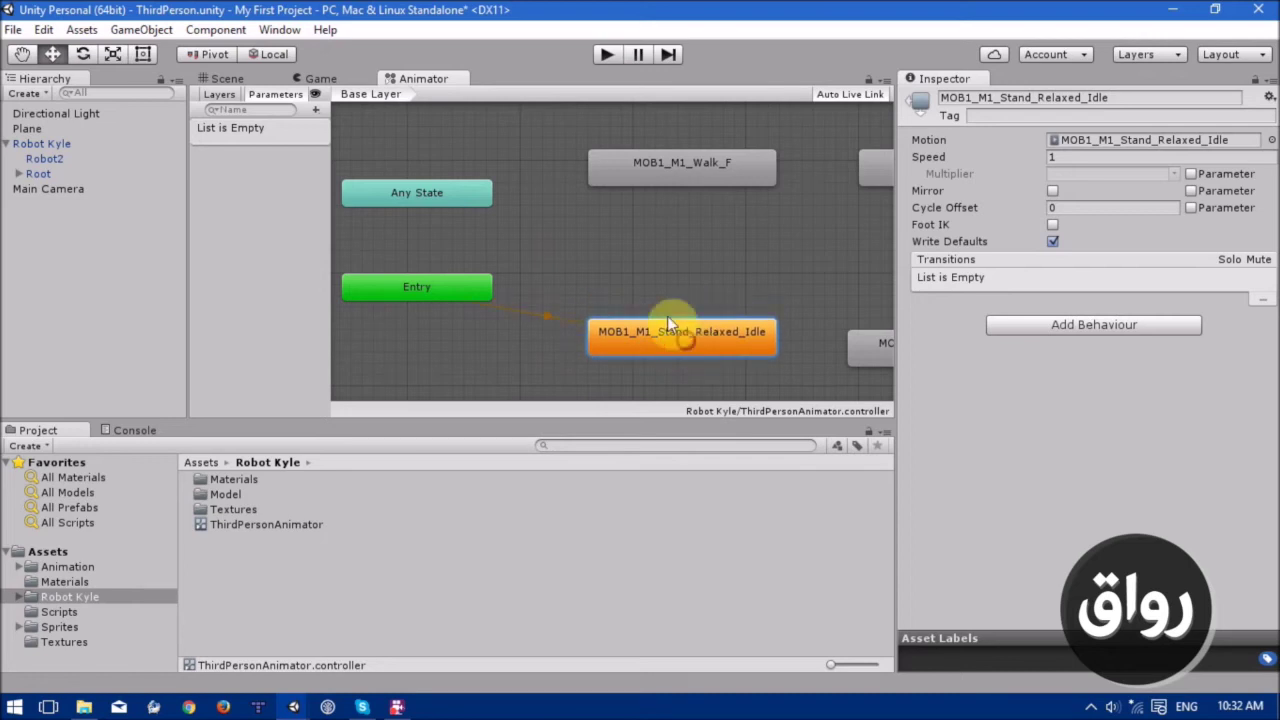
pyautogui.moveTo(700, 277); pyautogui.dragTo(549, 277, button='middle')
pyautogui.click(808, 350)
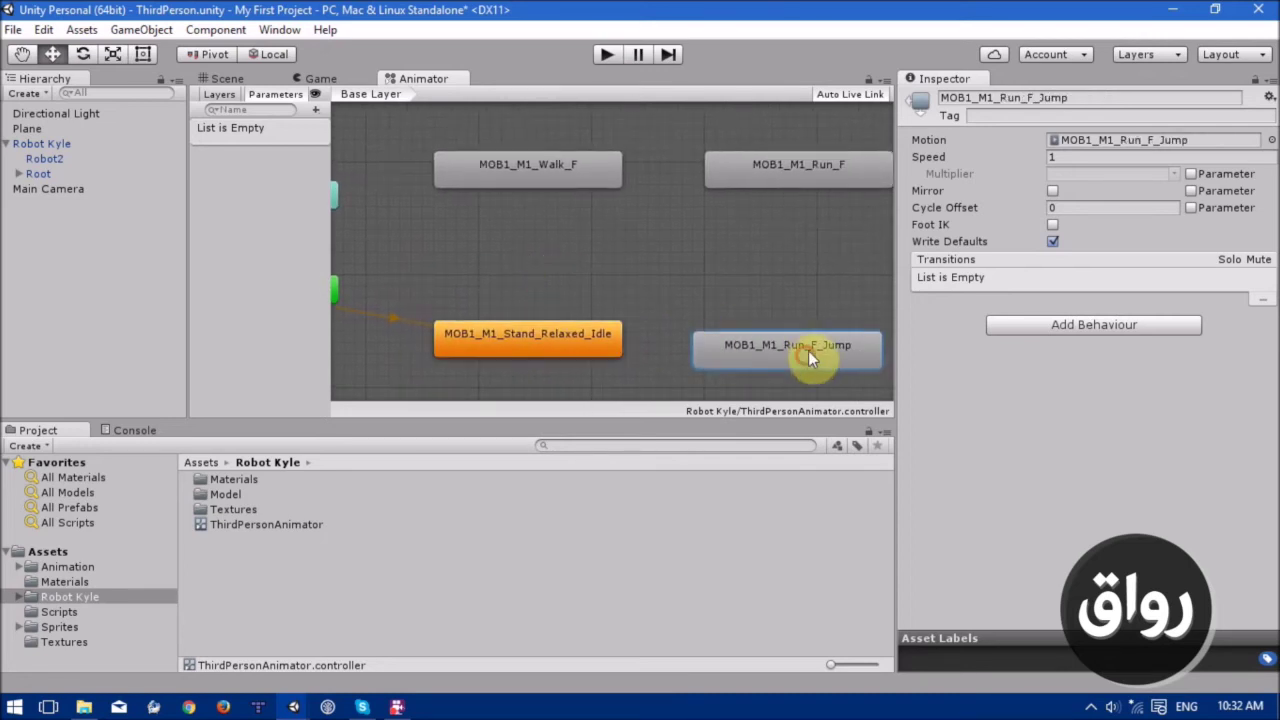
pyautogui.moveTo(808, 350); pyautogui.dragTo(810, 339)
pyautogui.hotkey('shift', 'space')
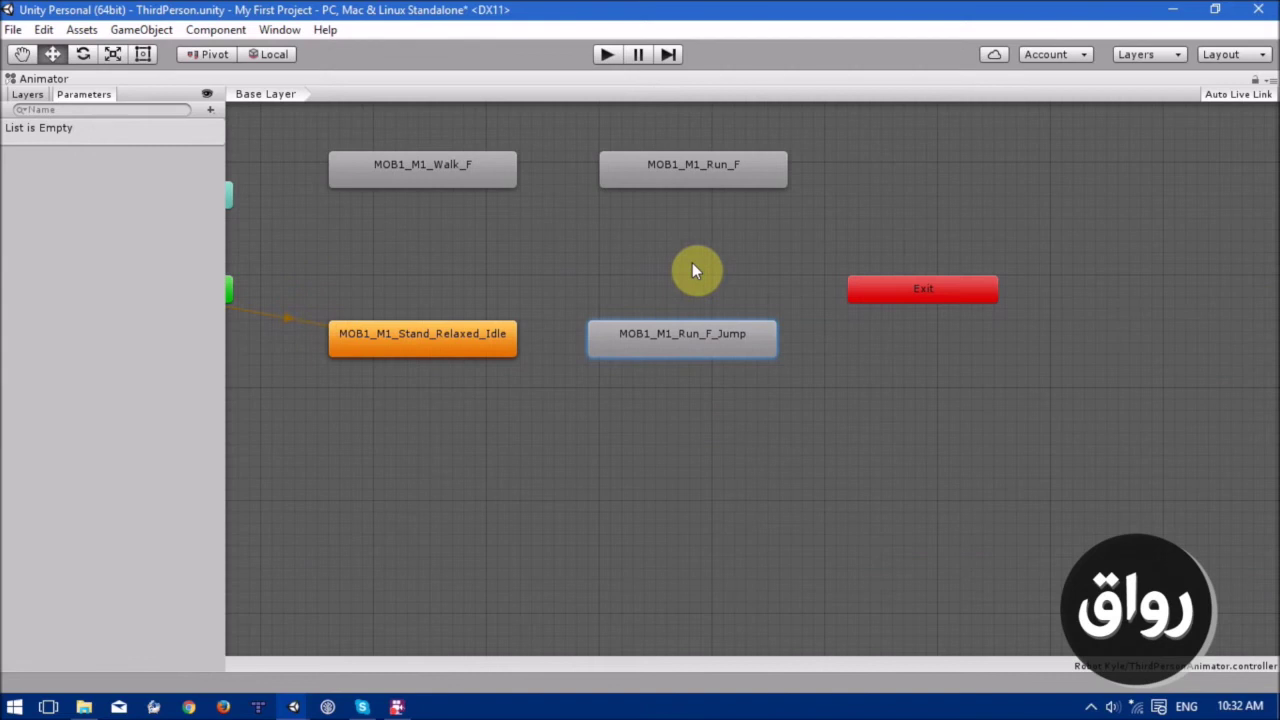
pyautogui.moveTo(512, 299); pyautogui.dragTo(668, 402, button='middle')
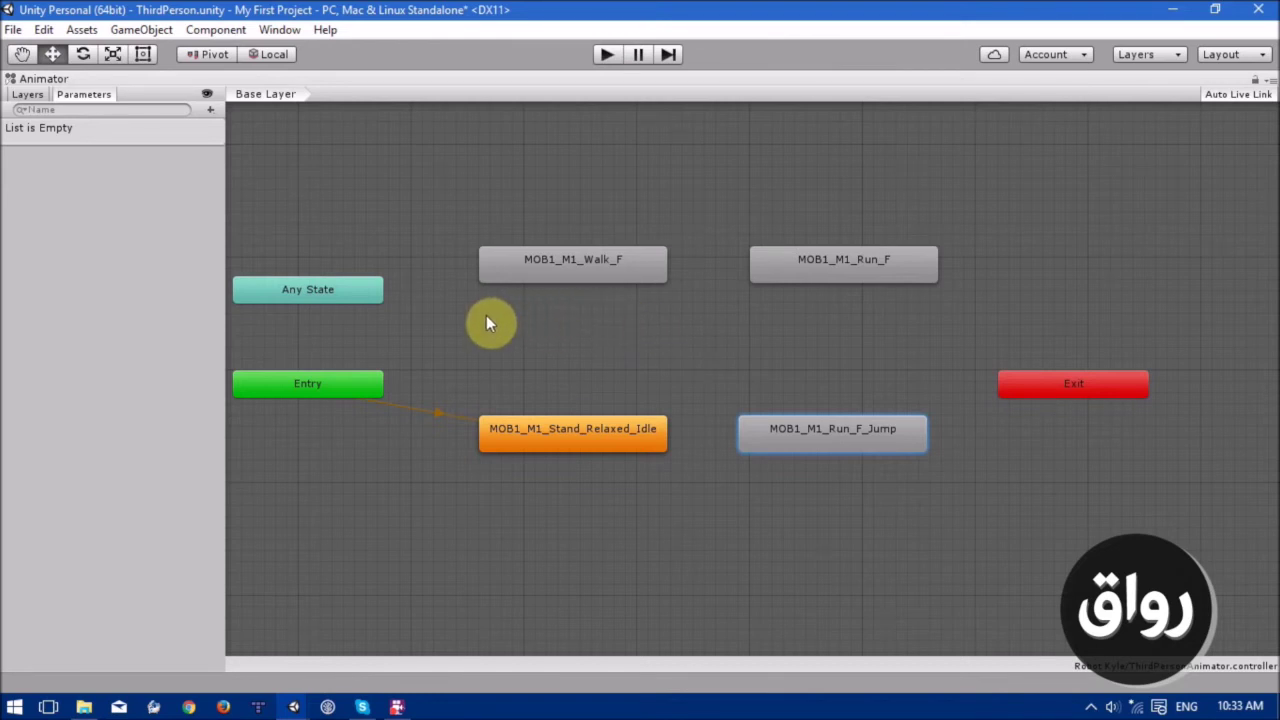
pyautogui.moveTo(526, 337); pyautogui.dragTo(549, 347, button='middle')
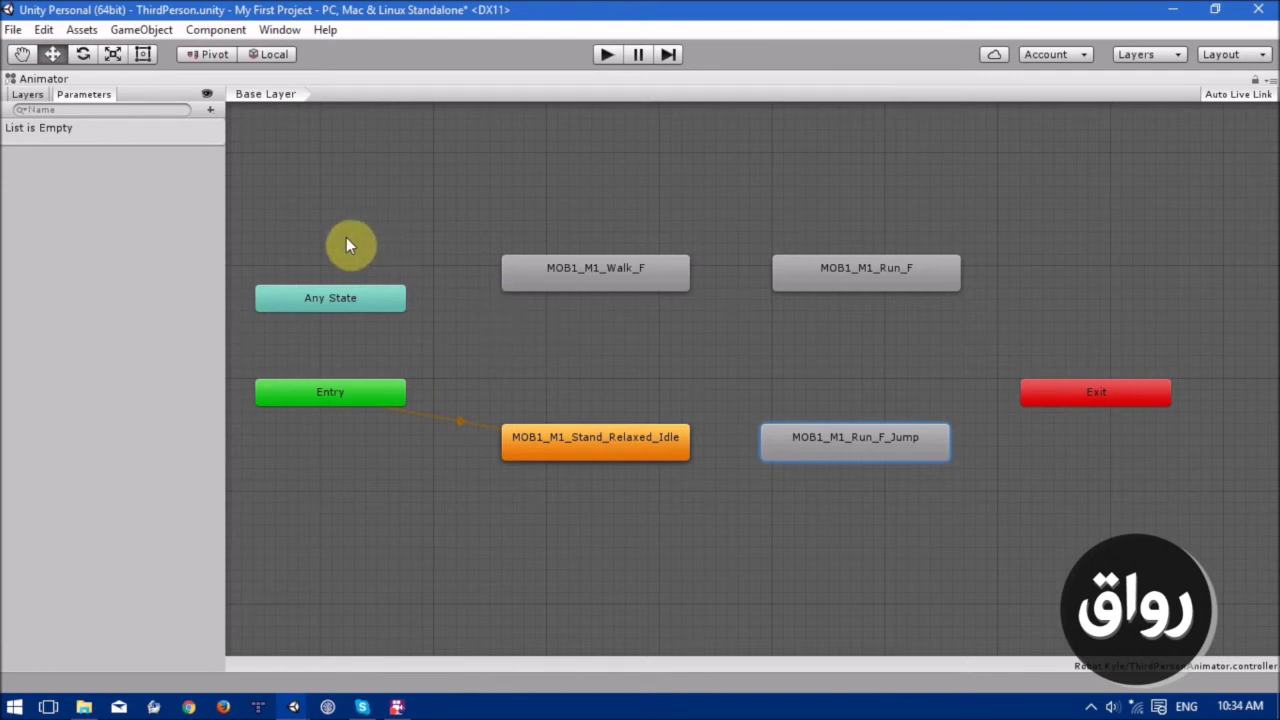
# Add a Float parameter named MovementZ to the Animator Controller.
pyautogui.click(210, 112)
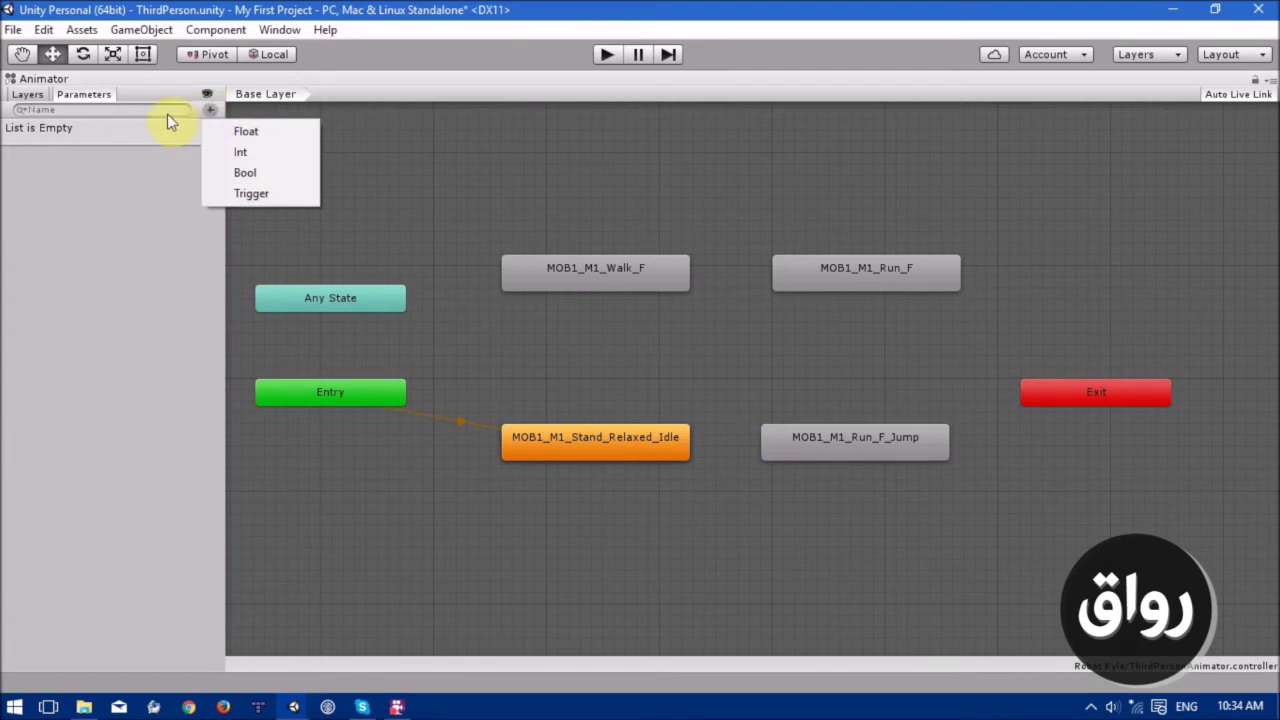
pyautogui.click(241, 131)
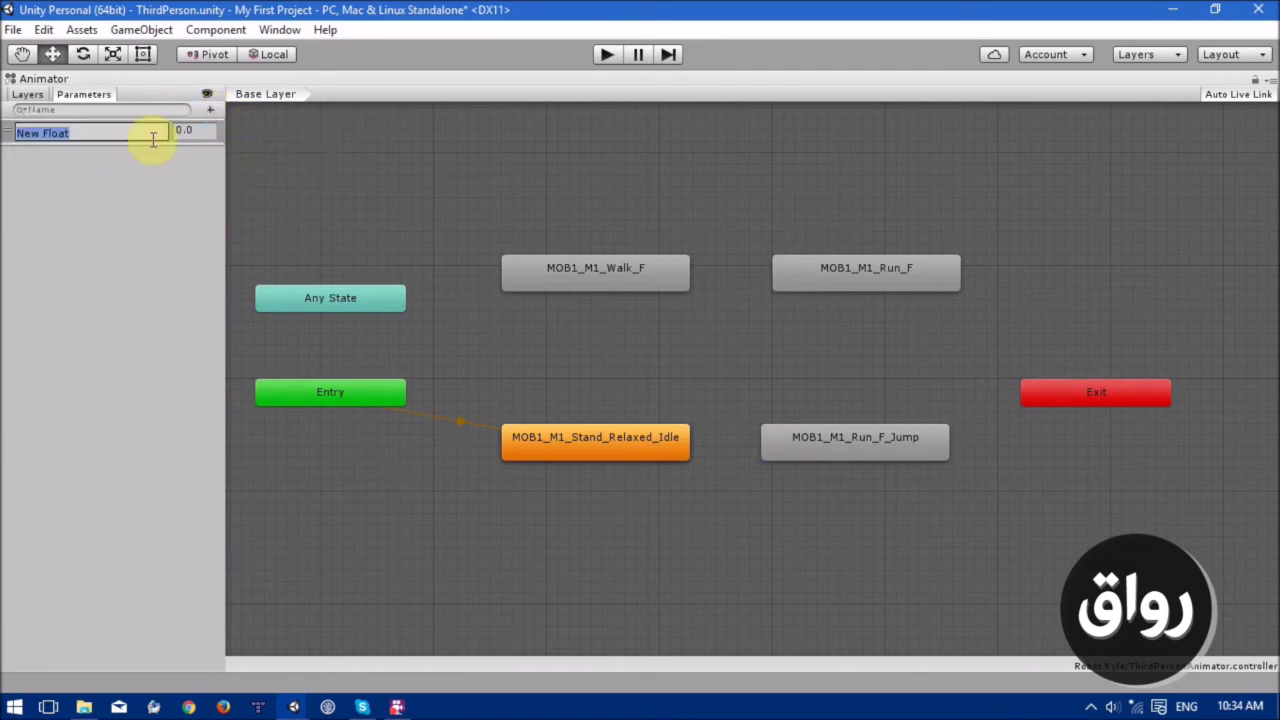
pyautogui.write('Moveme')
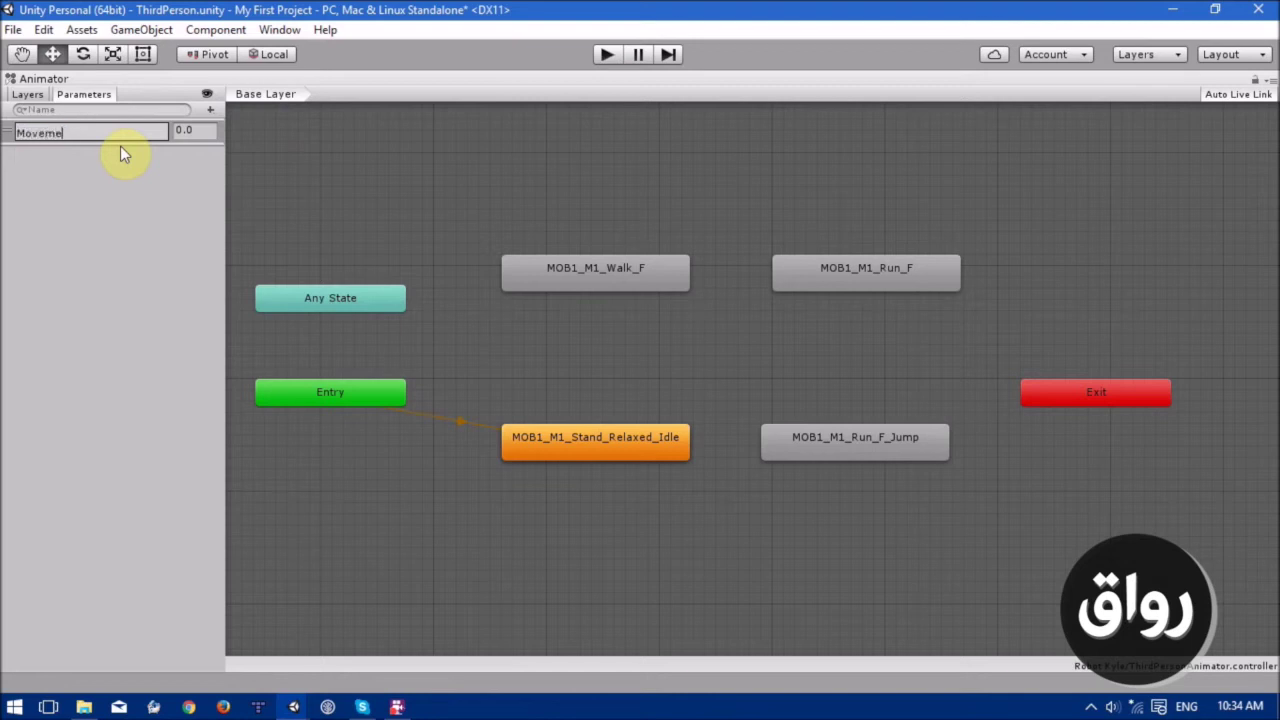
pyautogui.write('ntZ')
pyautogui.press('Return')
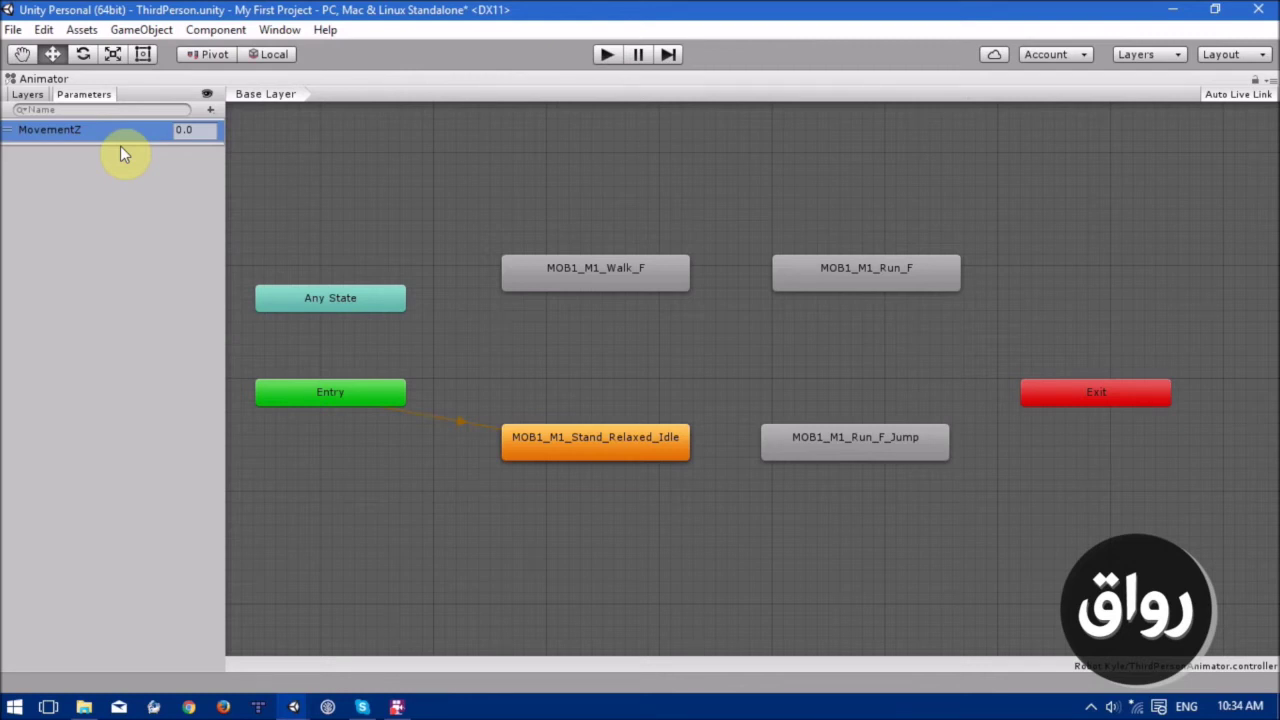
# Add a second Float parameter named MovementY to the Animator Controller.
pyautogui.click(211, 109)
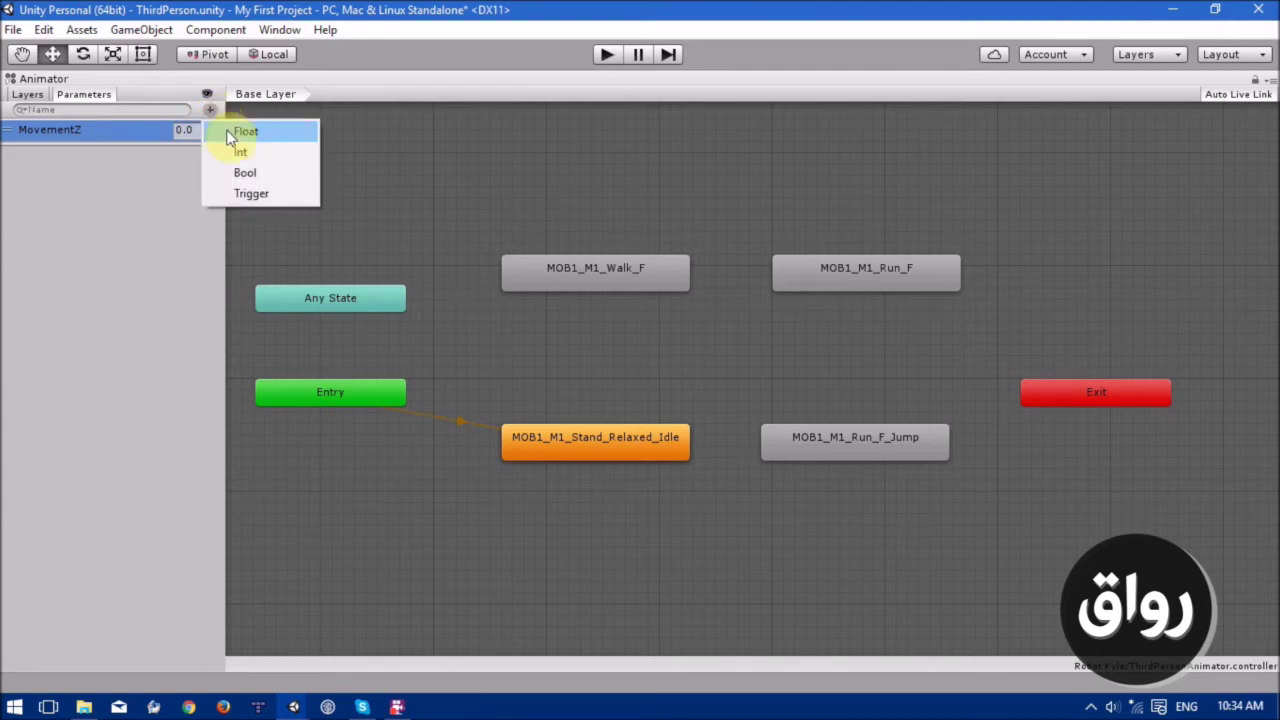
pyautogui.click(230, 127)
pyautogui.write('Move')
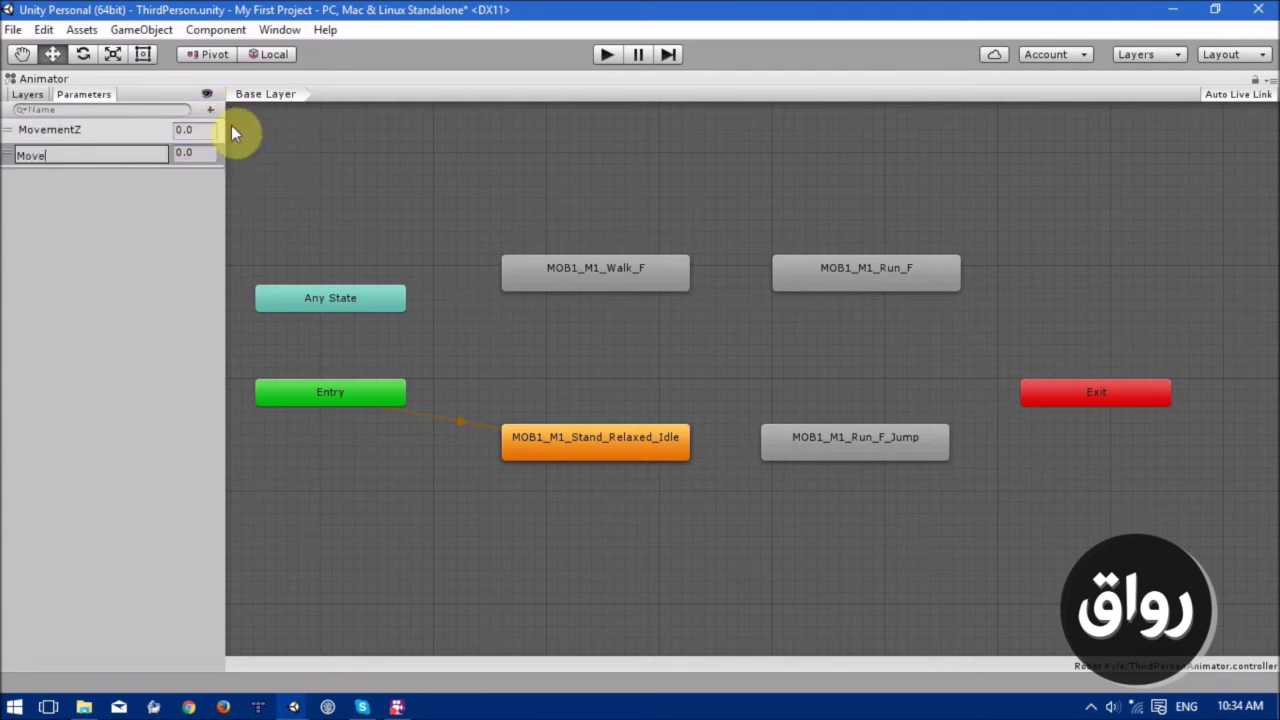
pyautogui.write('mentY')
pyautogui.press('Return')
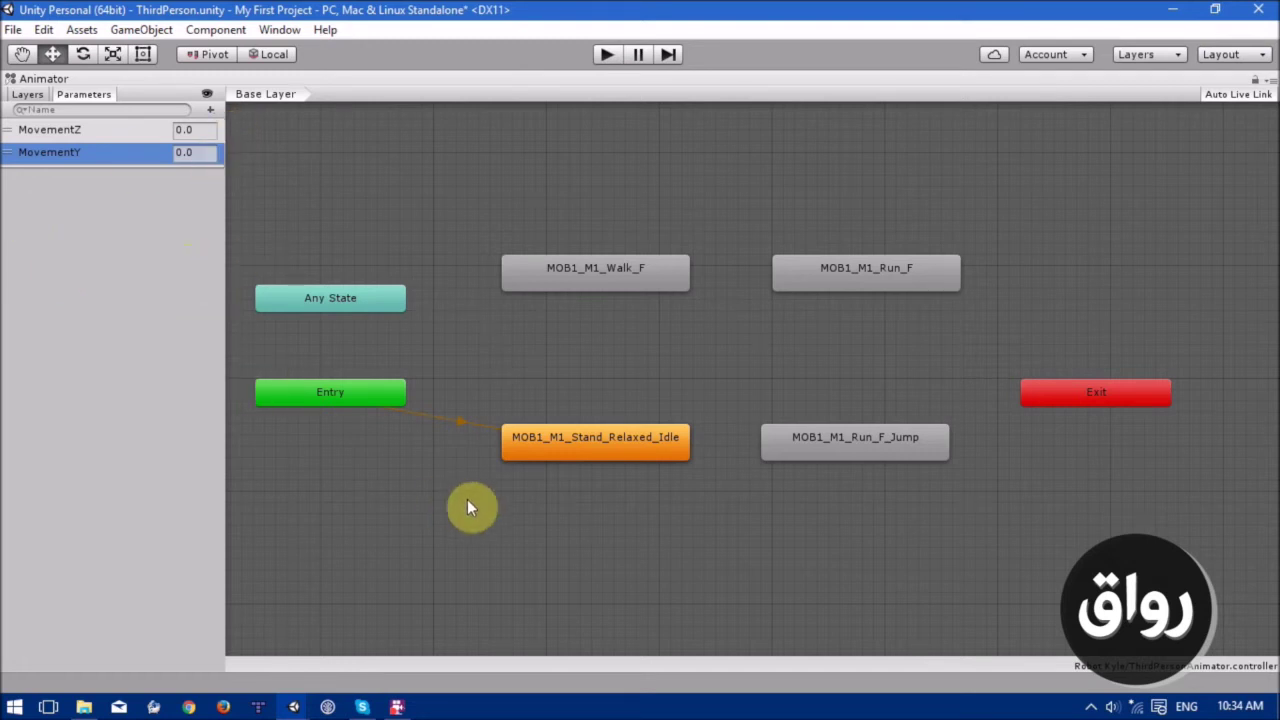
pyautogui.click(643, 284)
pyautogui.click(855, 284)
pyautogui.click(871, 437)
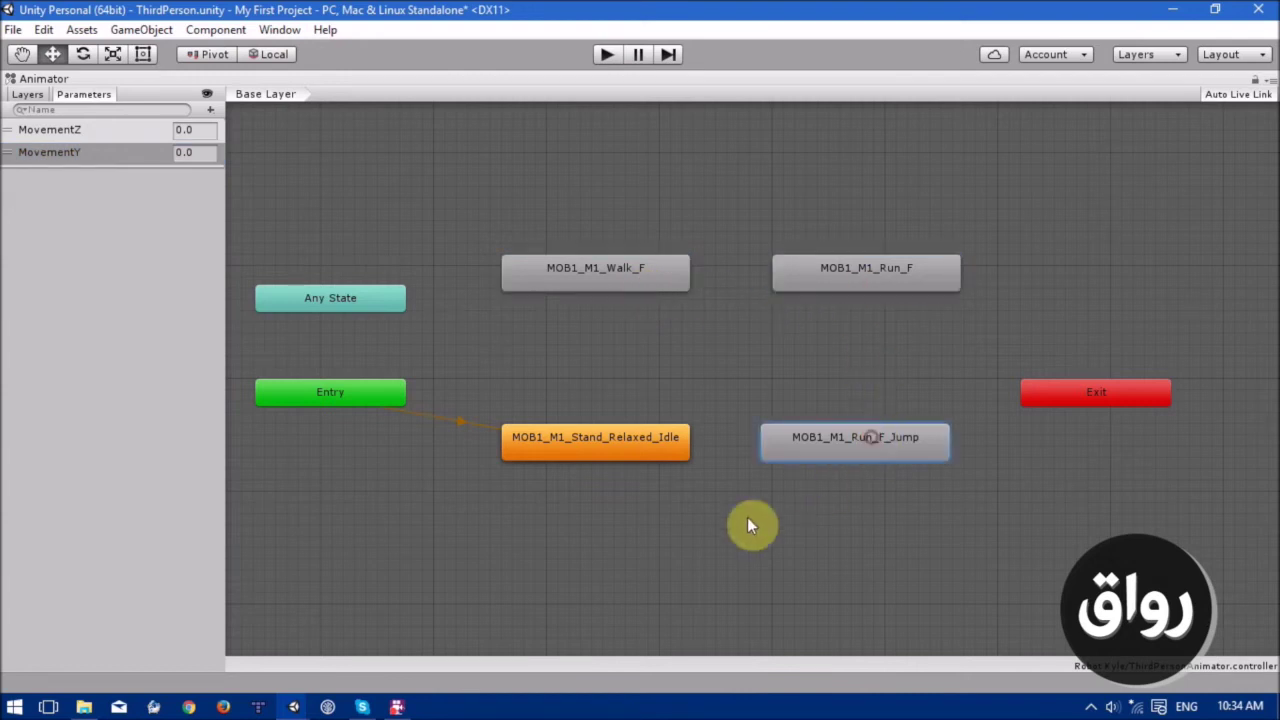
pyautogui.click(575, 458)
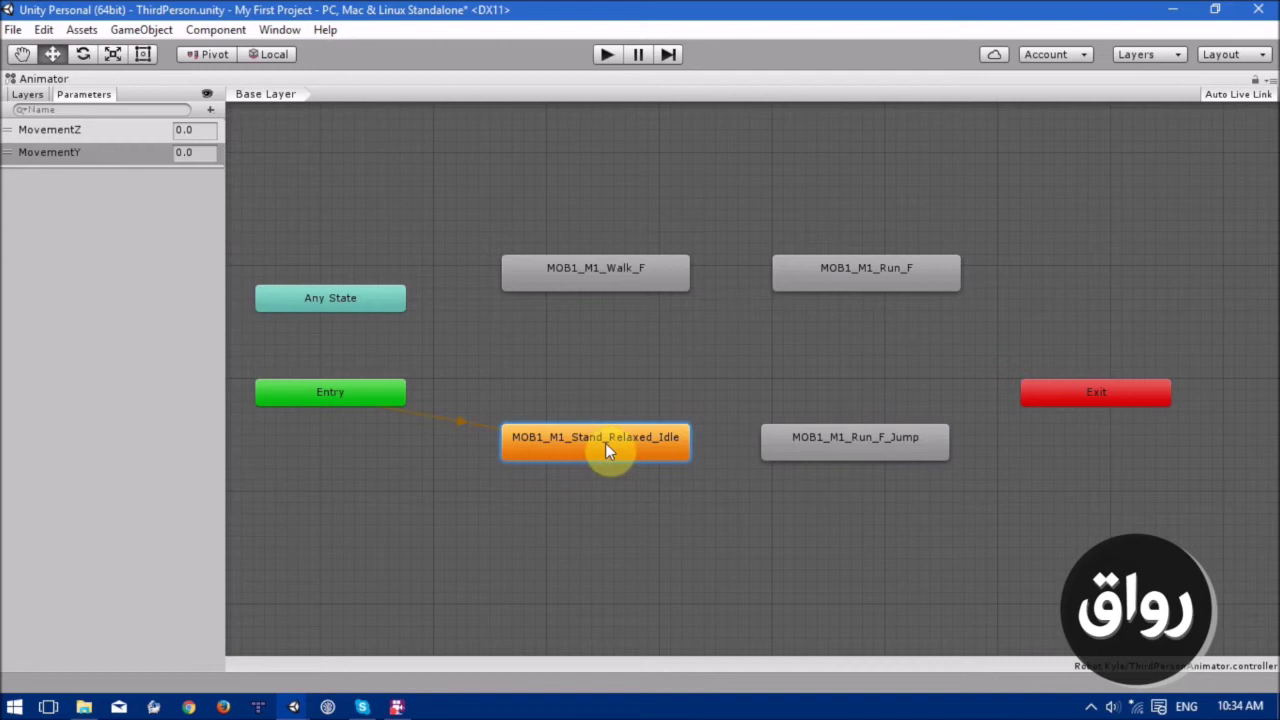
pyautogui.click(693, 278)
pyautogui.click(660, 282)
# Create a transition from the Stand_Relaxed_Idle state to the Walk_F state and select it.
pyautogui.rightClick(598, 445)
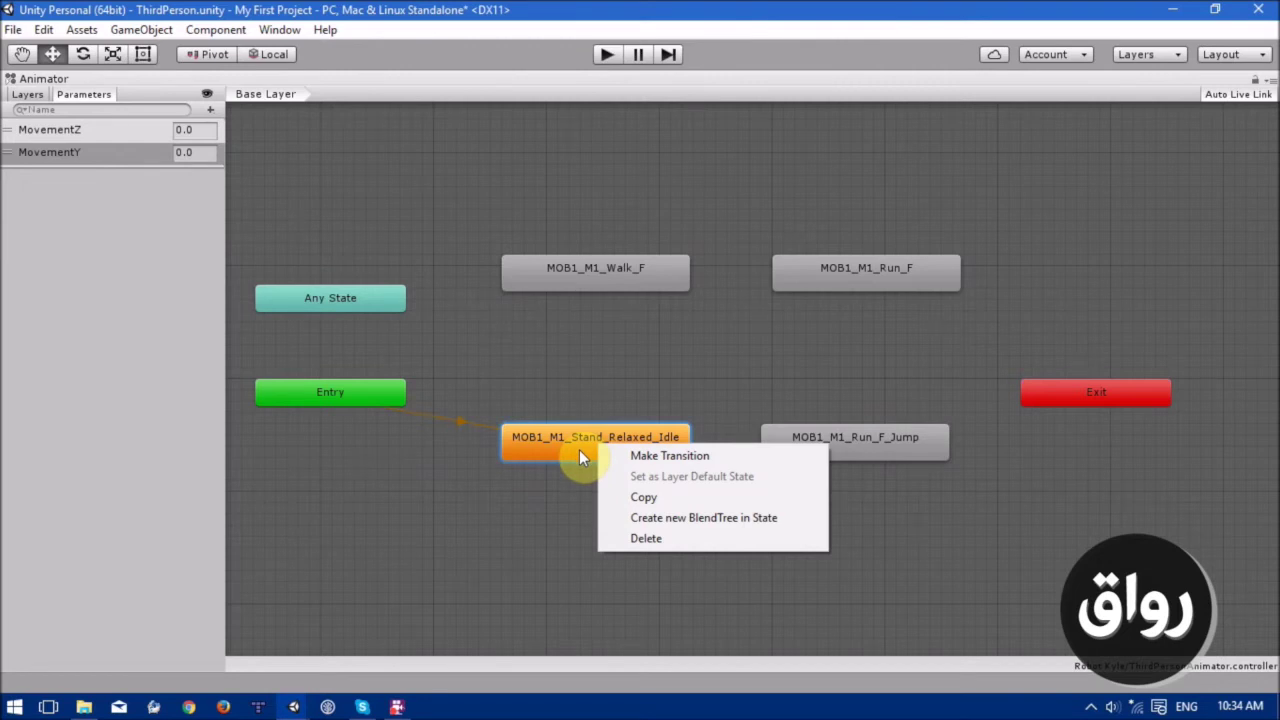
pyautogui.click(720, 457)
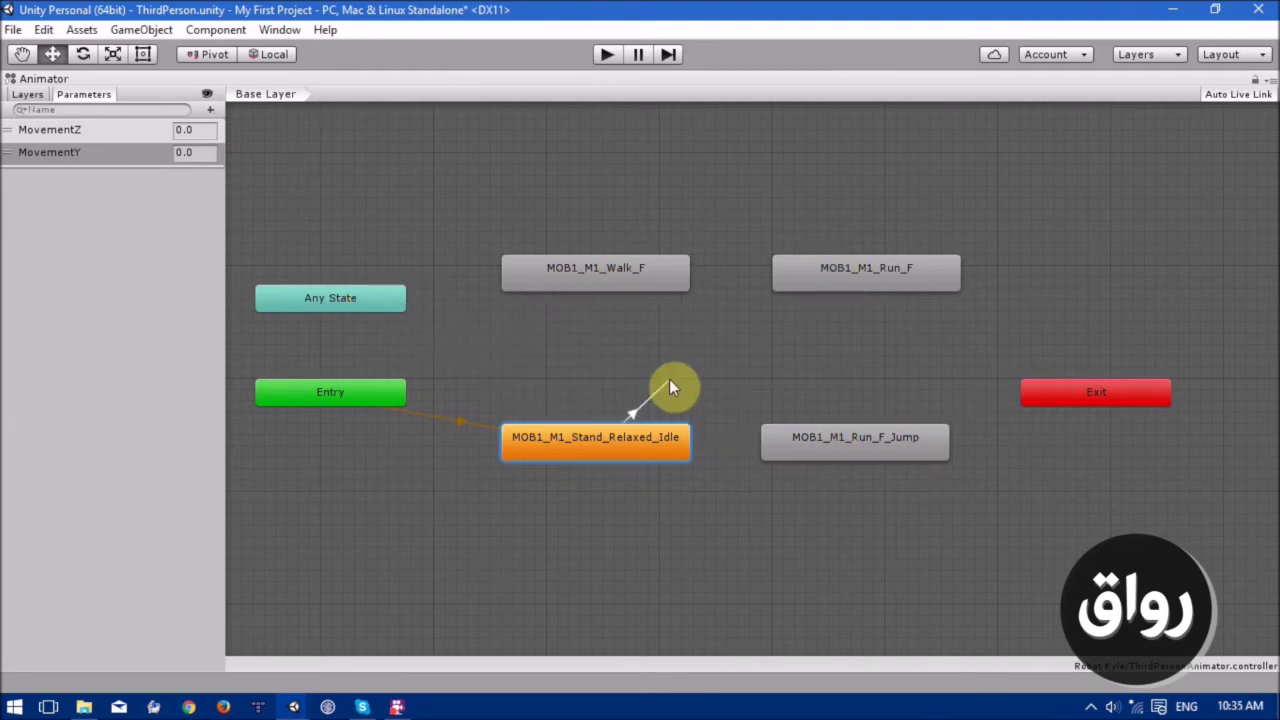
pyautogui.click(618, 278)
pyautogui.click(600, 359)
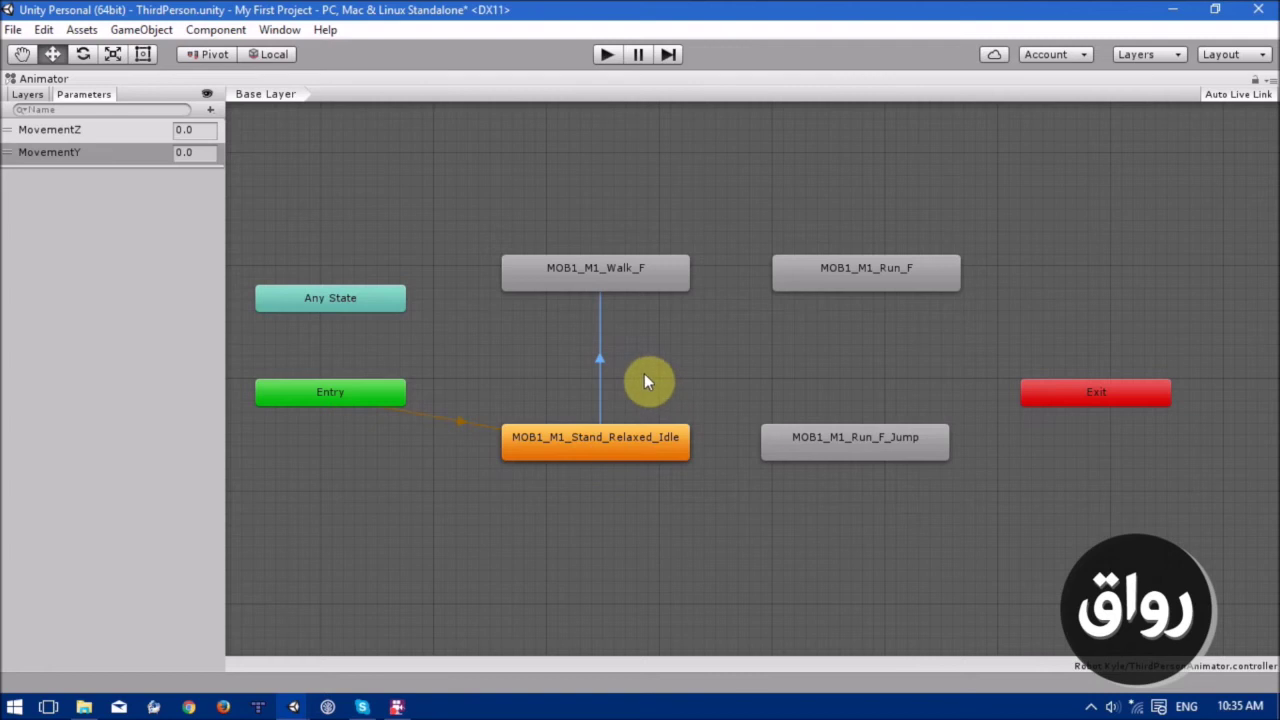
# Restore the Animator view to the normal editor layout and shrink the Preview area to make room for the transition's settings.
pyautogui.hotkey('shift', 'space')
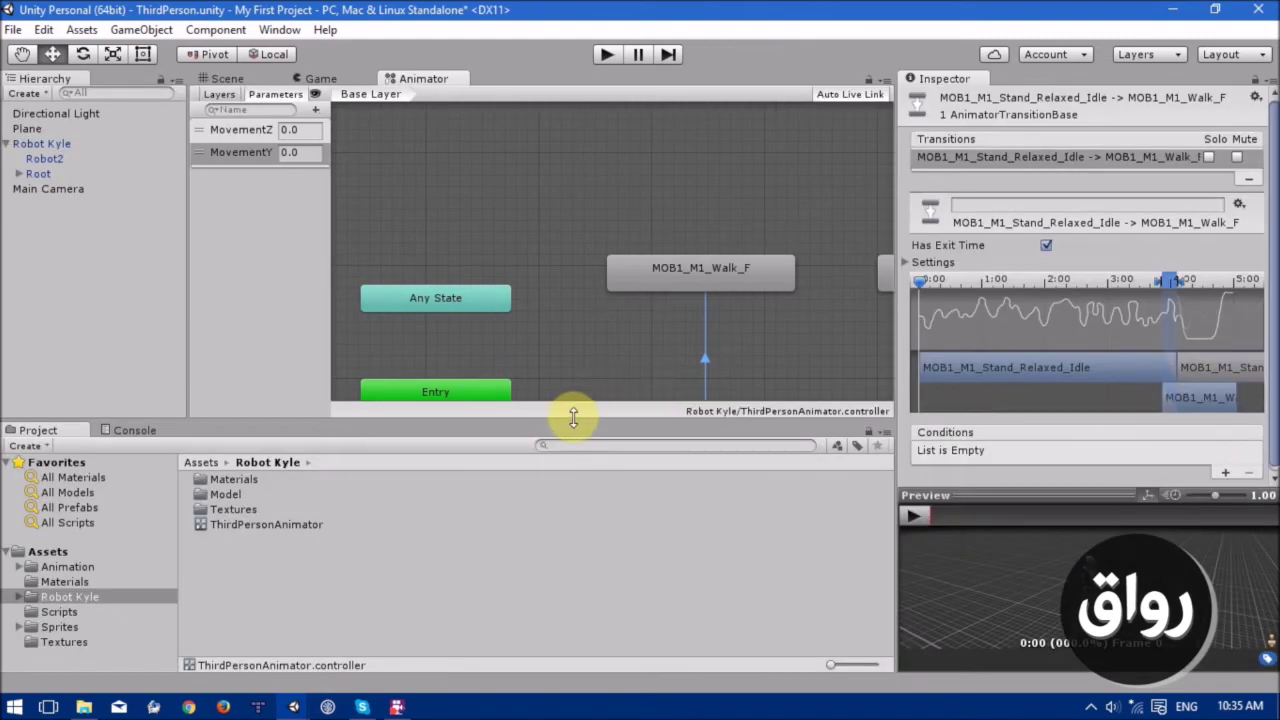
pyautogui.moveTo(671, 414); pyautogui.dragTo(566, 334, button='middle')
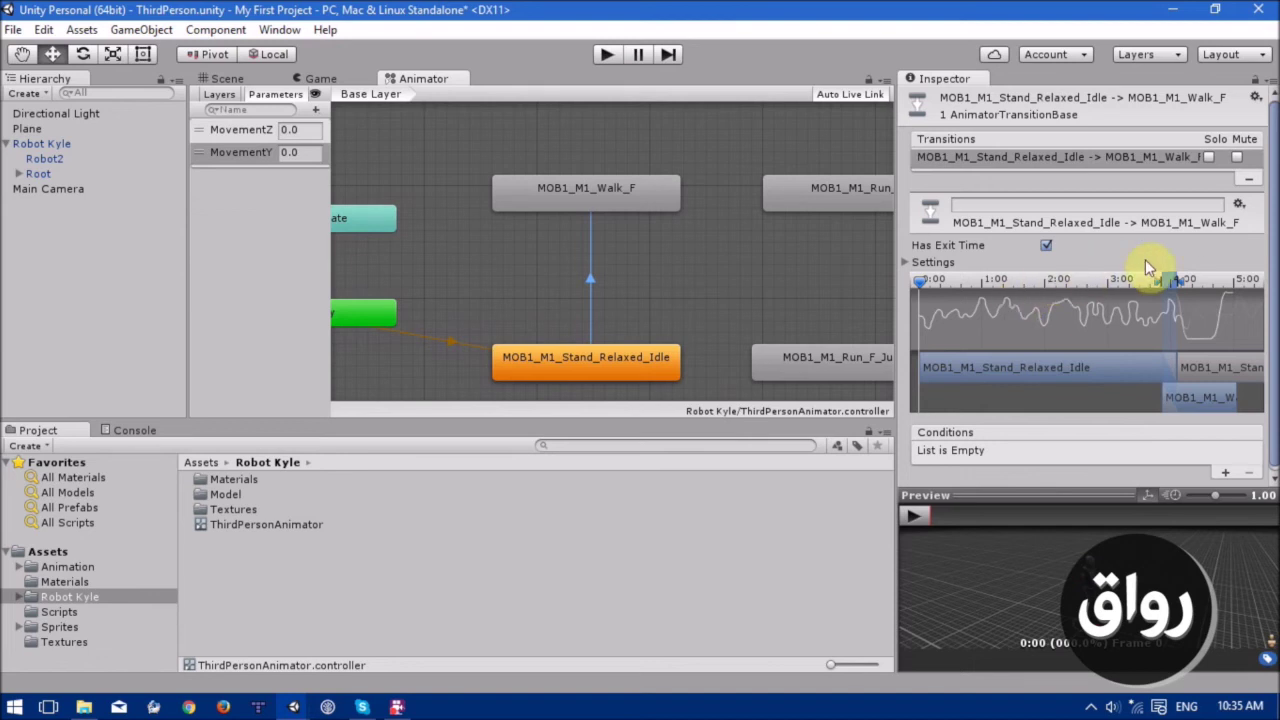
pyautogui.moveTo(1273, 211); pyautogui.dragTo(1272, 210)
pyautogui.moveTo(1072, 495); pyautogui.dragTo(1071, 541)
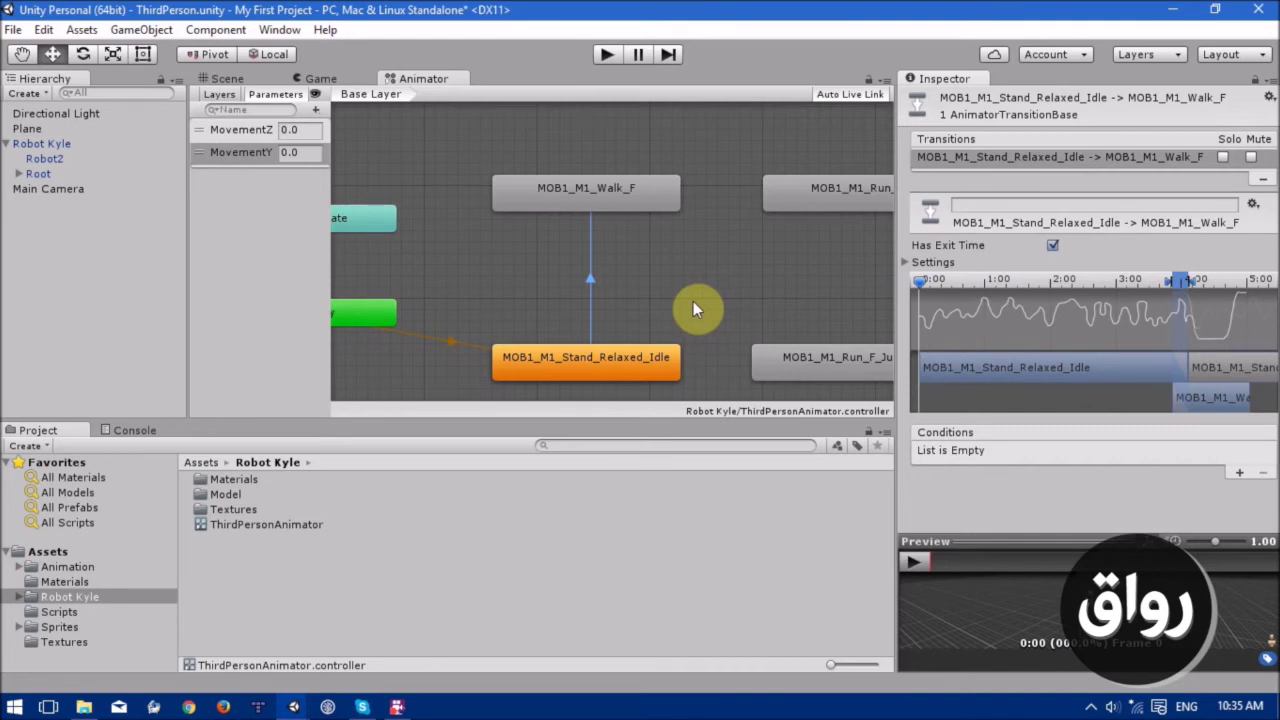
# Disable Has Exit Time on the transition from Stand_Relaxed_Idle to Walk_F.
pyautogui.click(1055, 247)
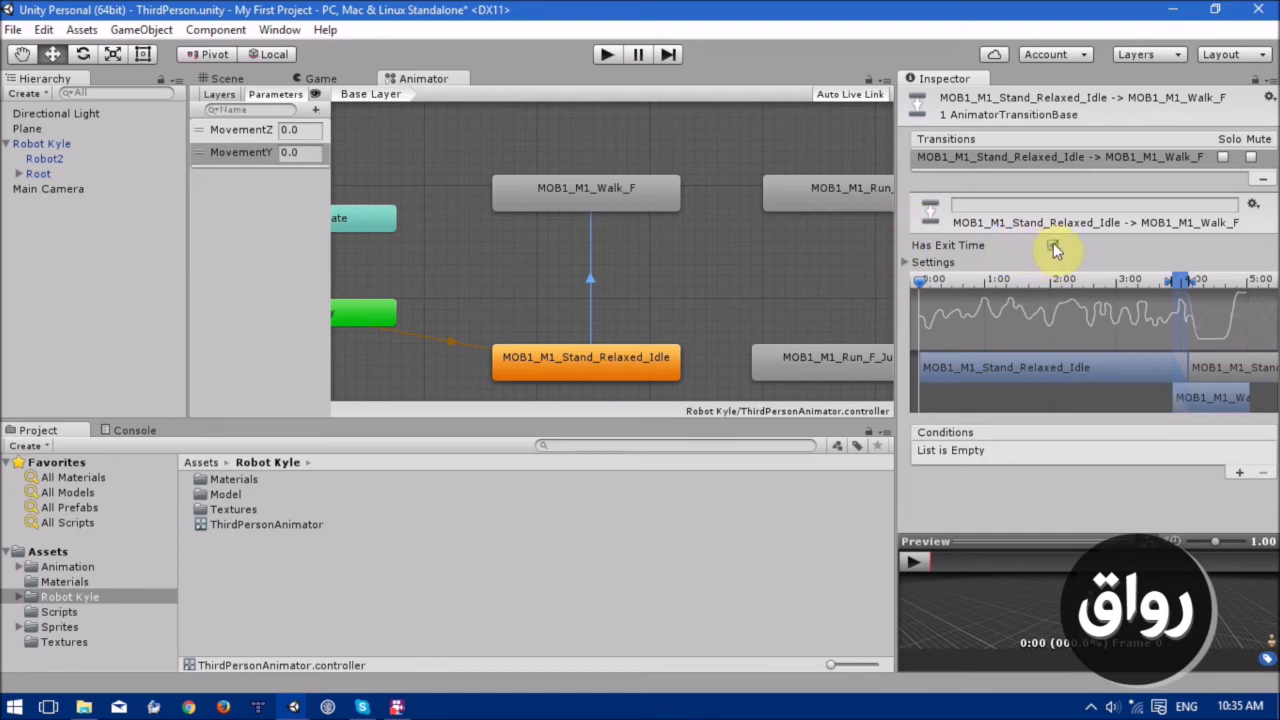
pyautogui.click(591, 197)
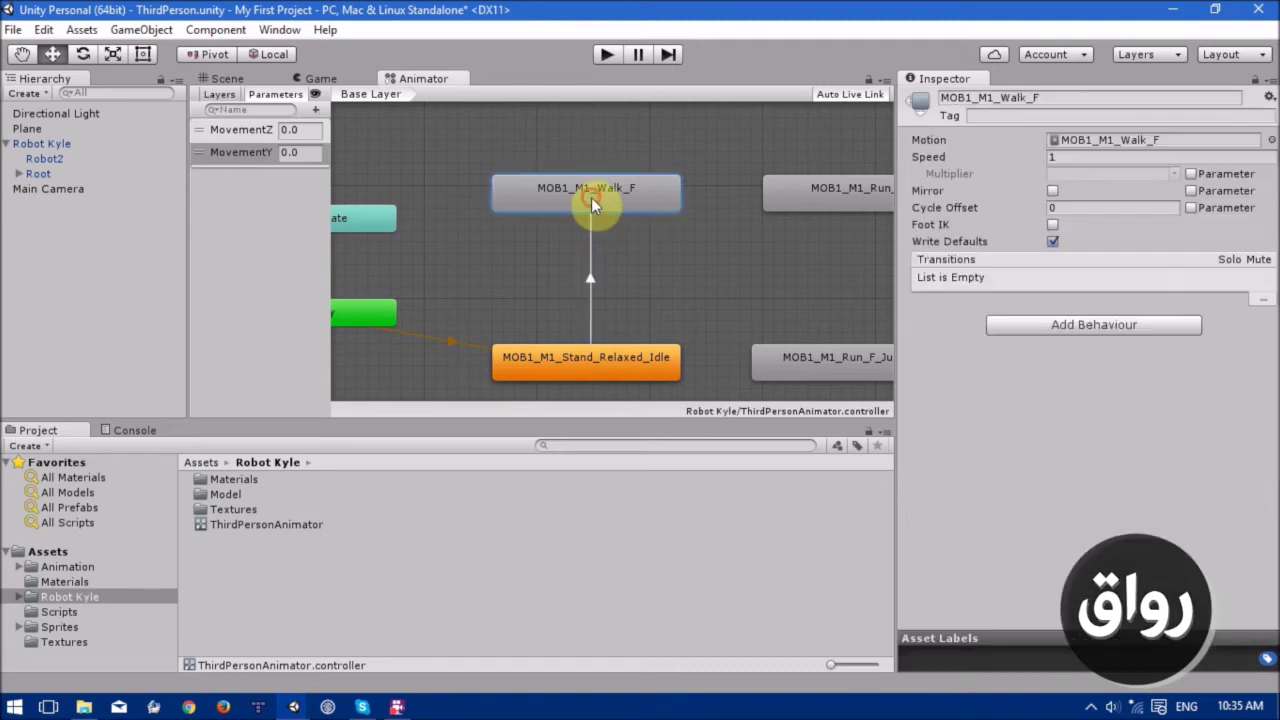
pyautogui.click(606, 362)
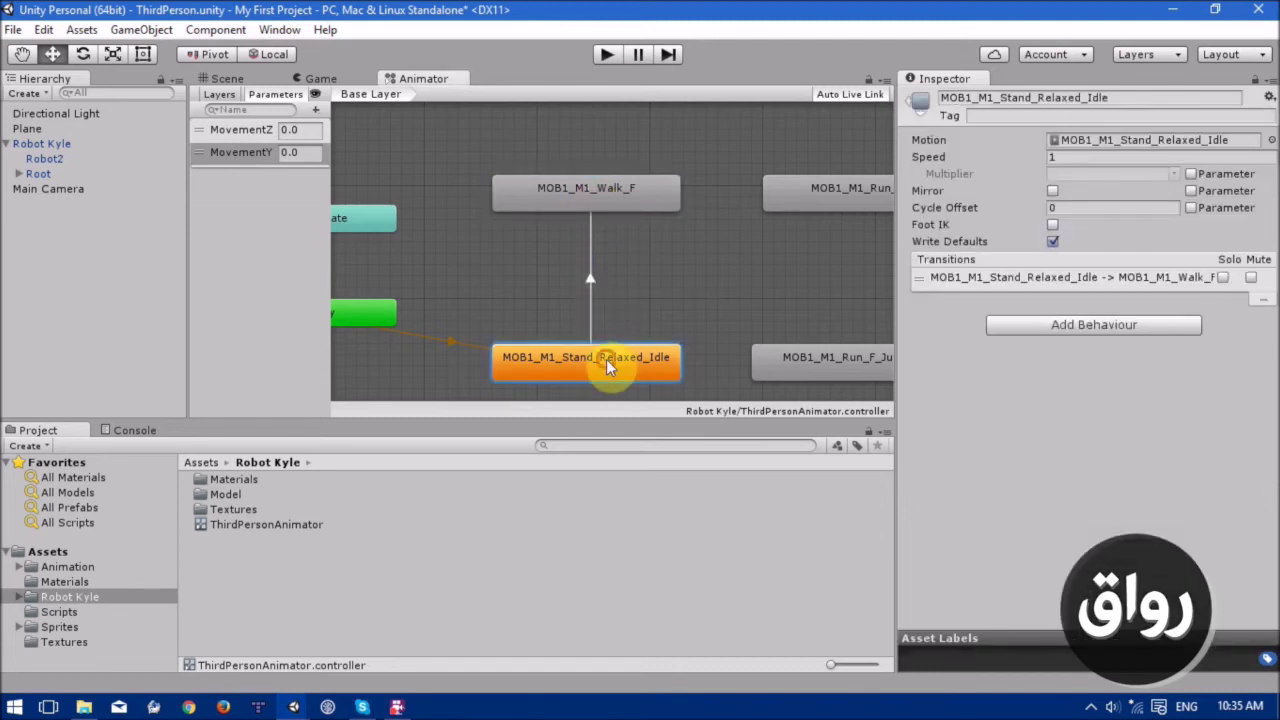
pyautogui.click(615, 206)
pyautogui.click(590, 276)
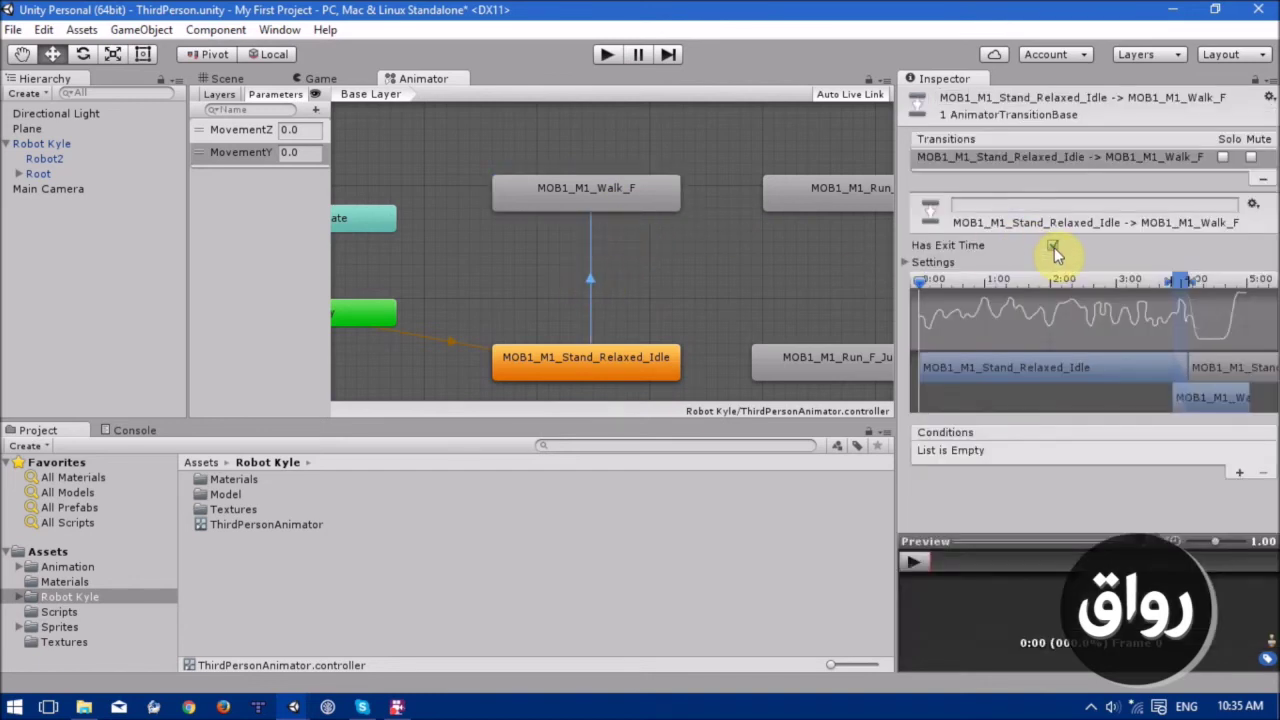
pyautogui.click(1051, 246)
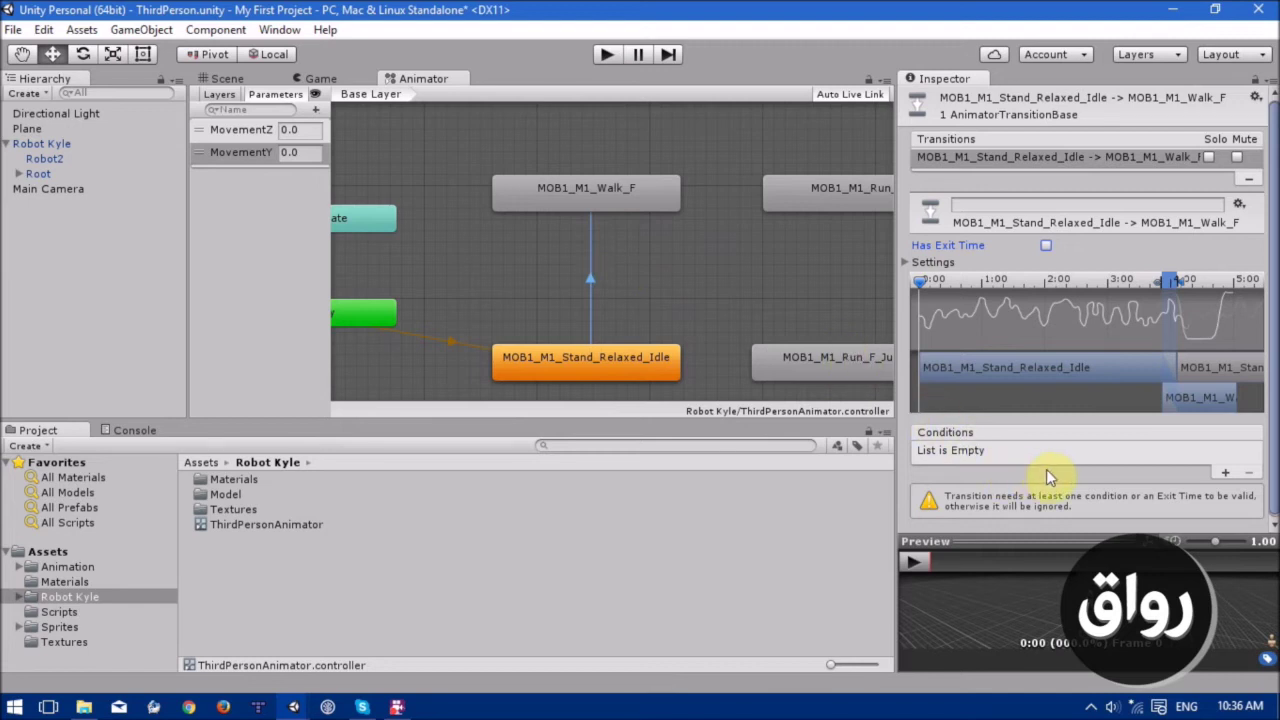
# Add a condition to the idle-to-walk transition requiring MovementZ Greater than 0.2.
pyautogui.click(1225, 473)
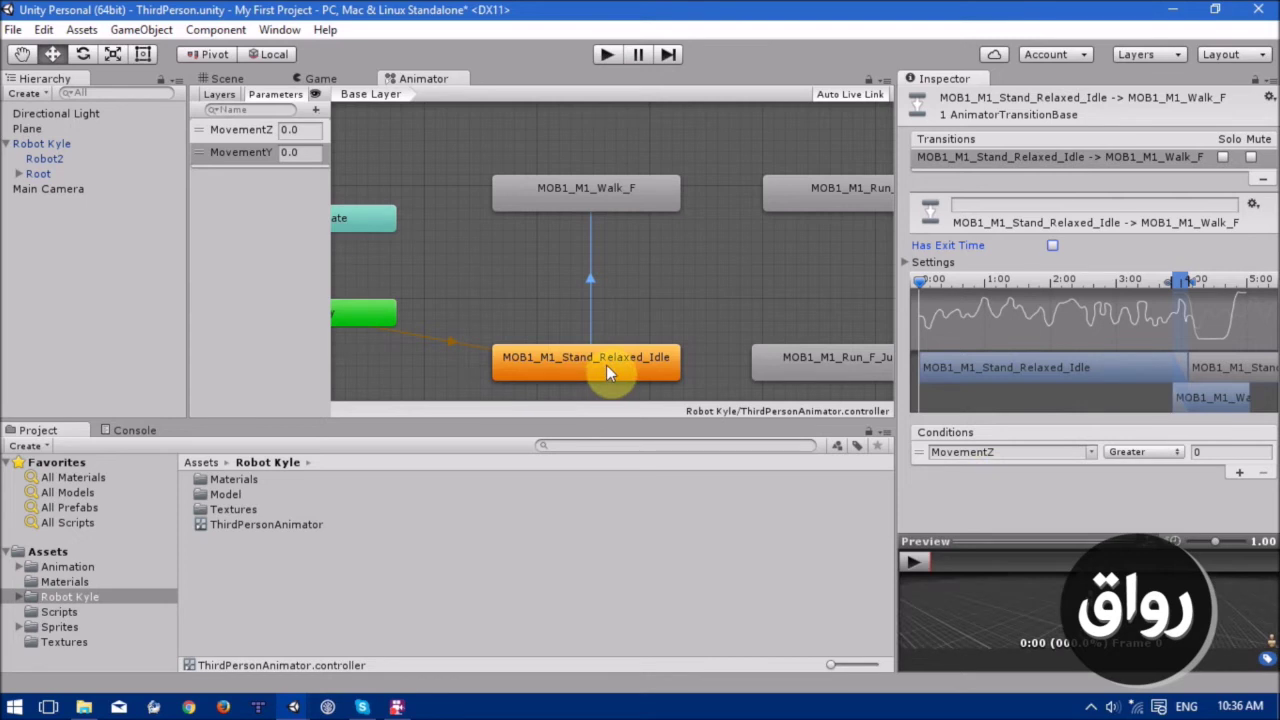
pyautogui.click(620, 188)
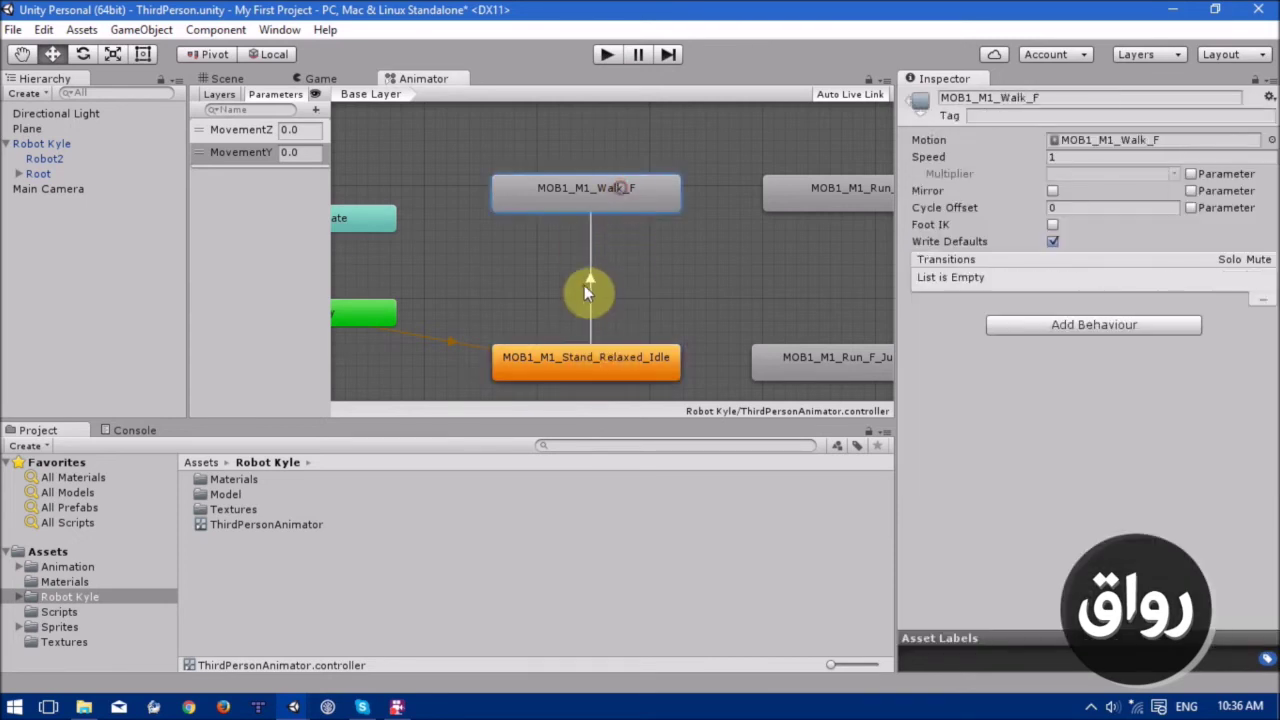
pyautogui.click(591, 279)
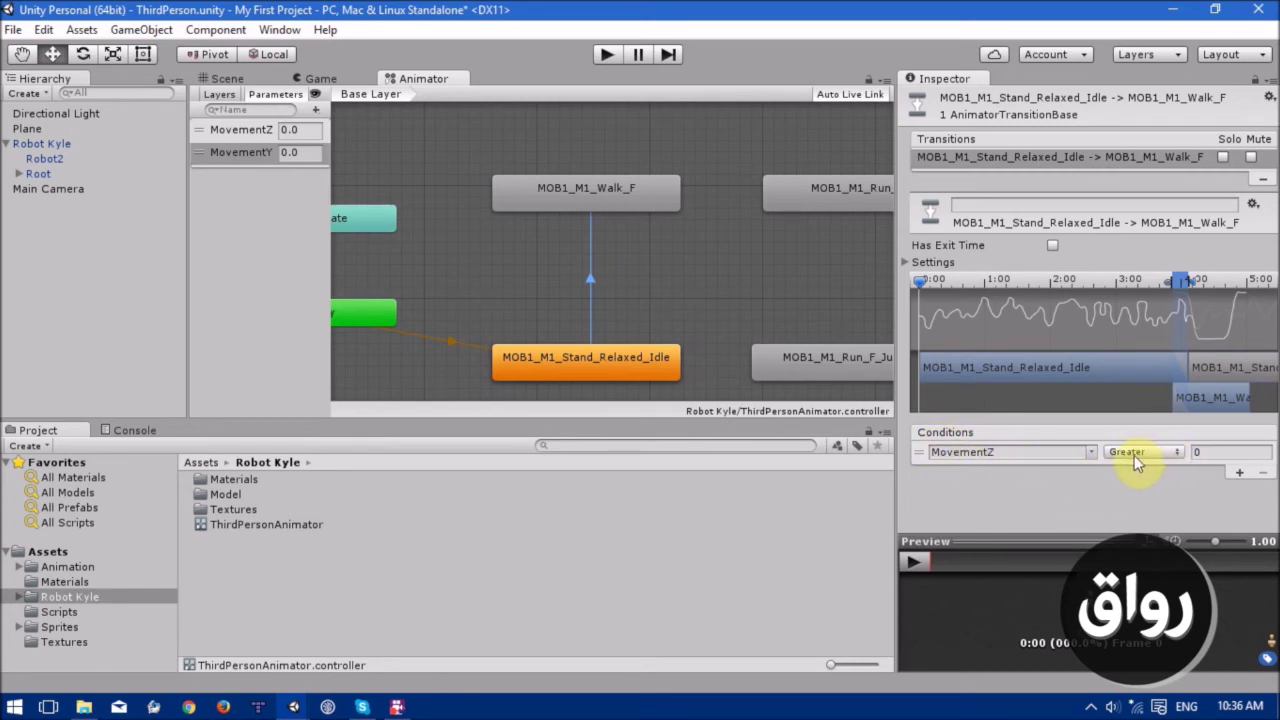
pyautogui.click(1201, 452)
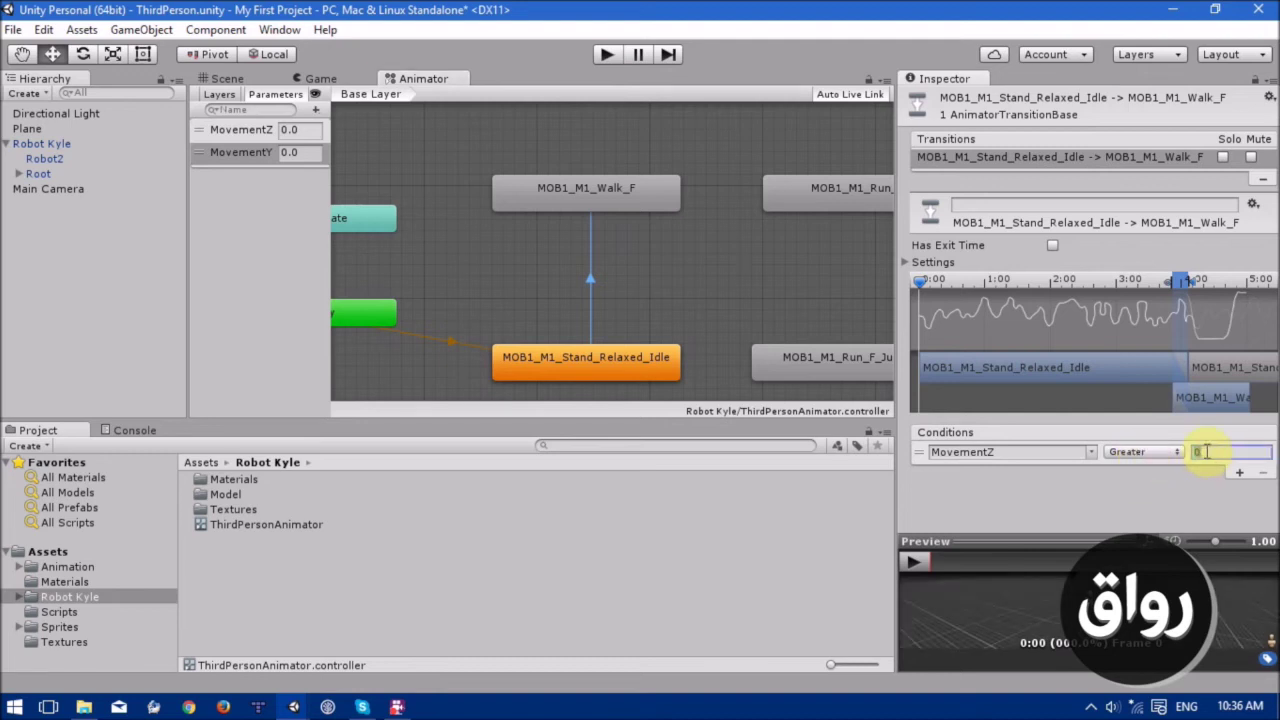
pyautogui.write('0.')
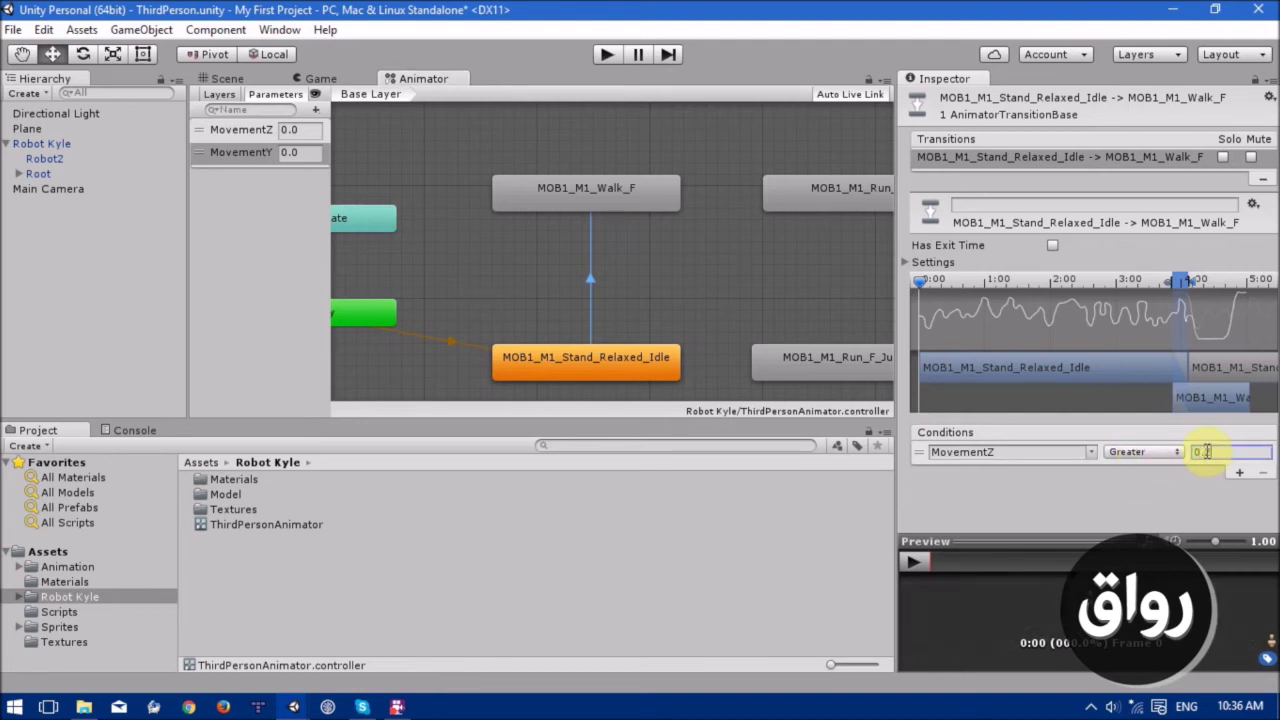
pyautogui.write('2')
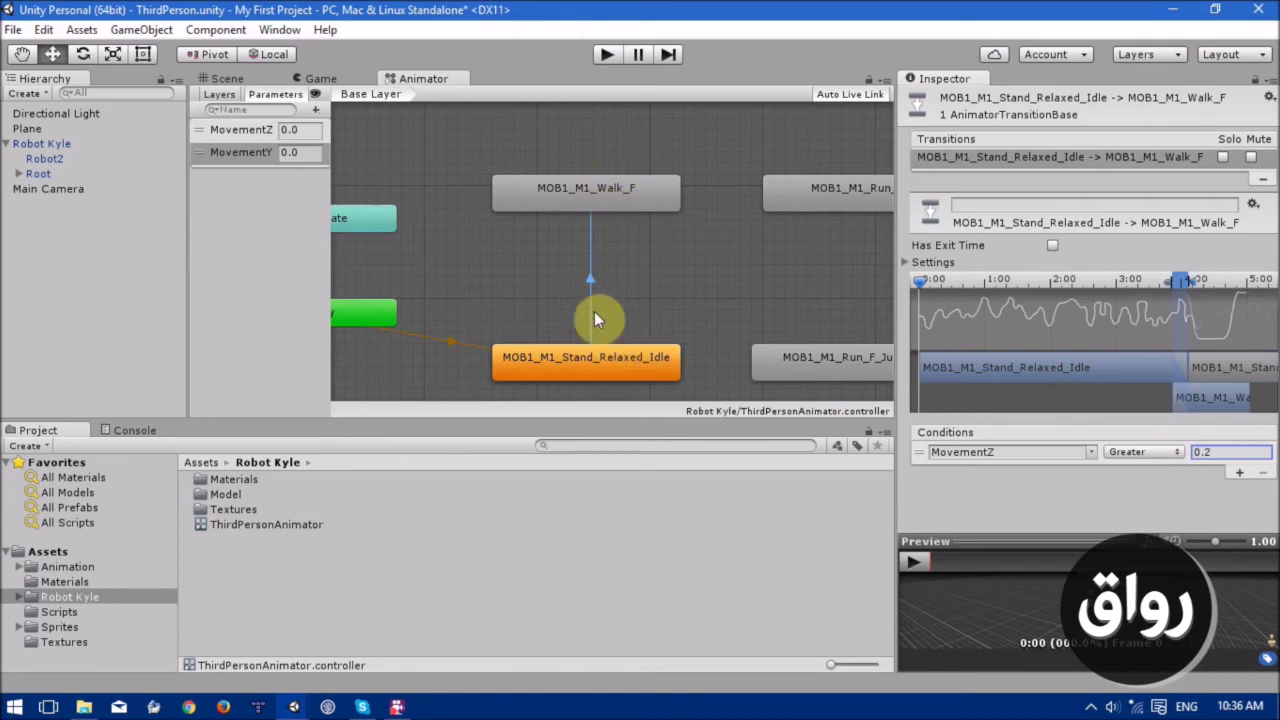
# Create a return transition from the Walk_F state to the Stand_Relaxed_Idle state.
pyautogui.rightClick(574, 198)
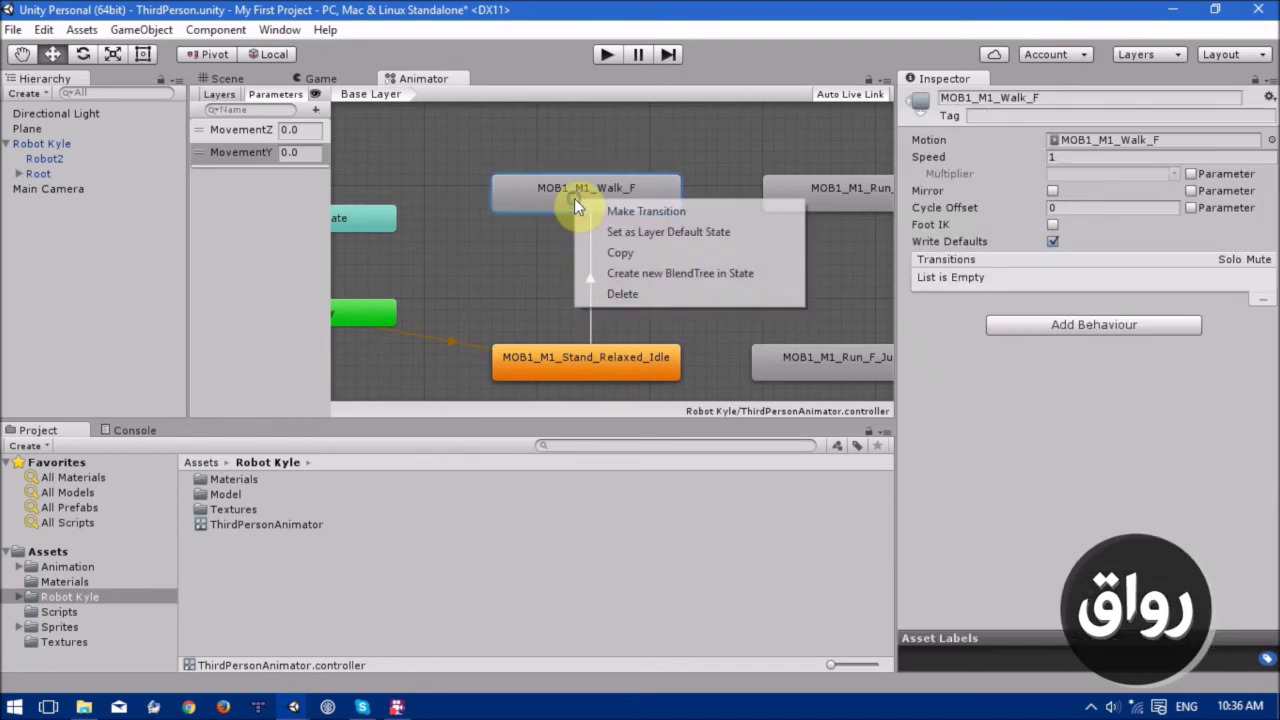
pyautogui.click(593, 213)
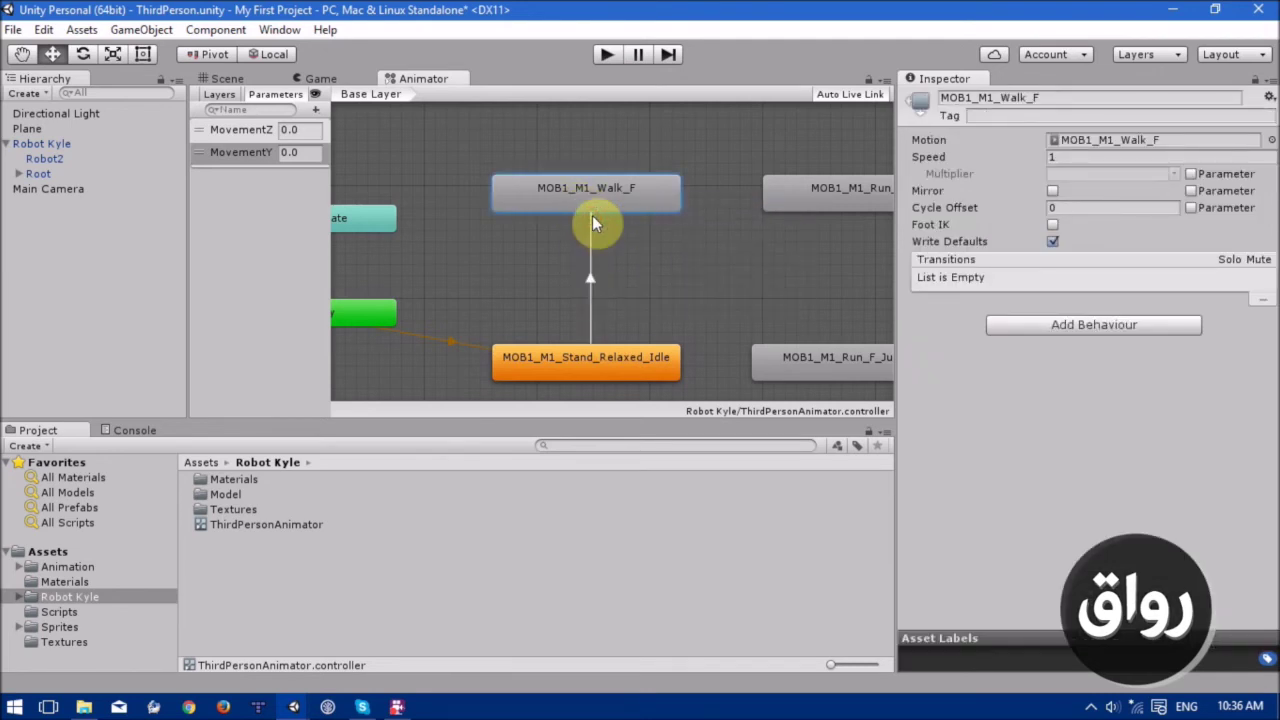
pyautogui.click(575, 350)
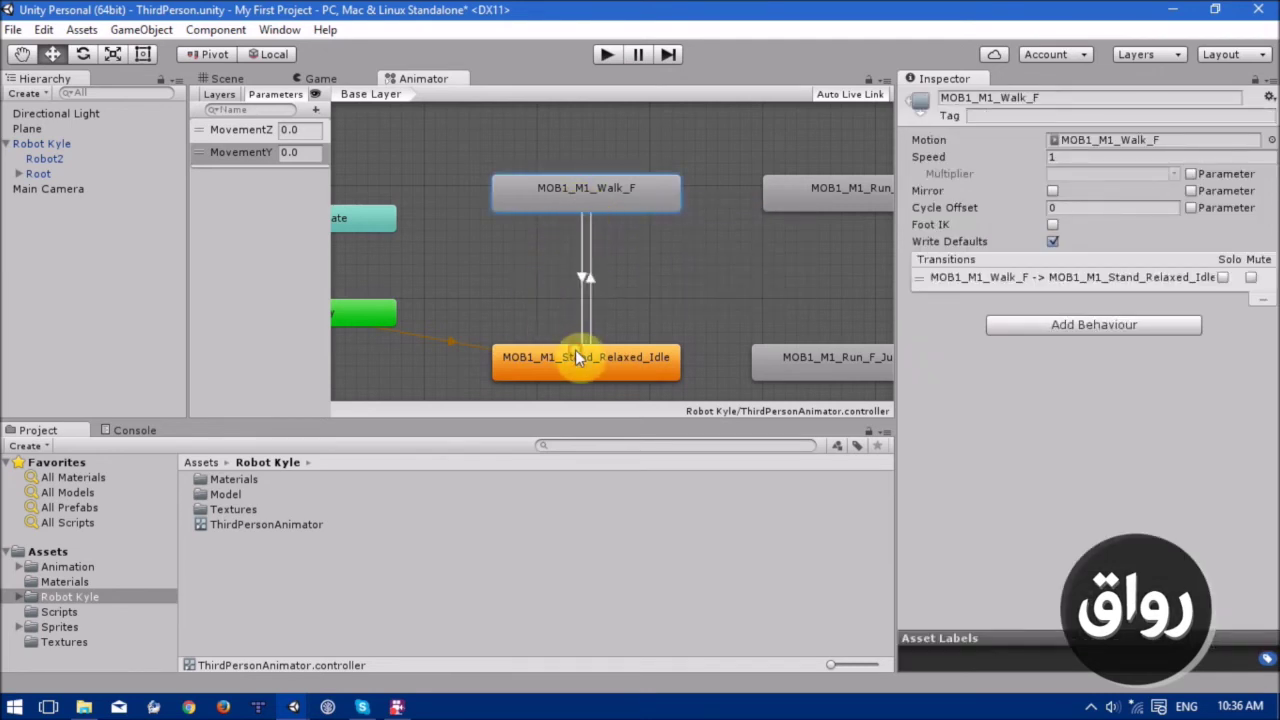
# Disable Has Exit Time on the walk-to-idle transition and add the condition MovementZ Less than 0.2.
pyautogui.click(580, 280)
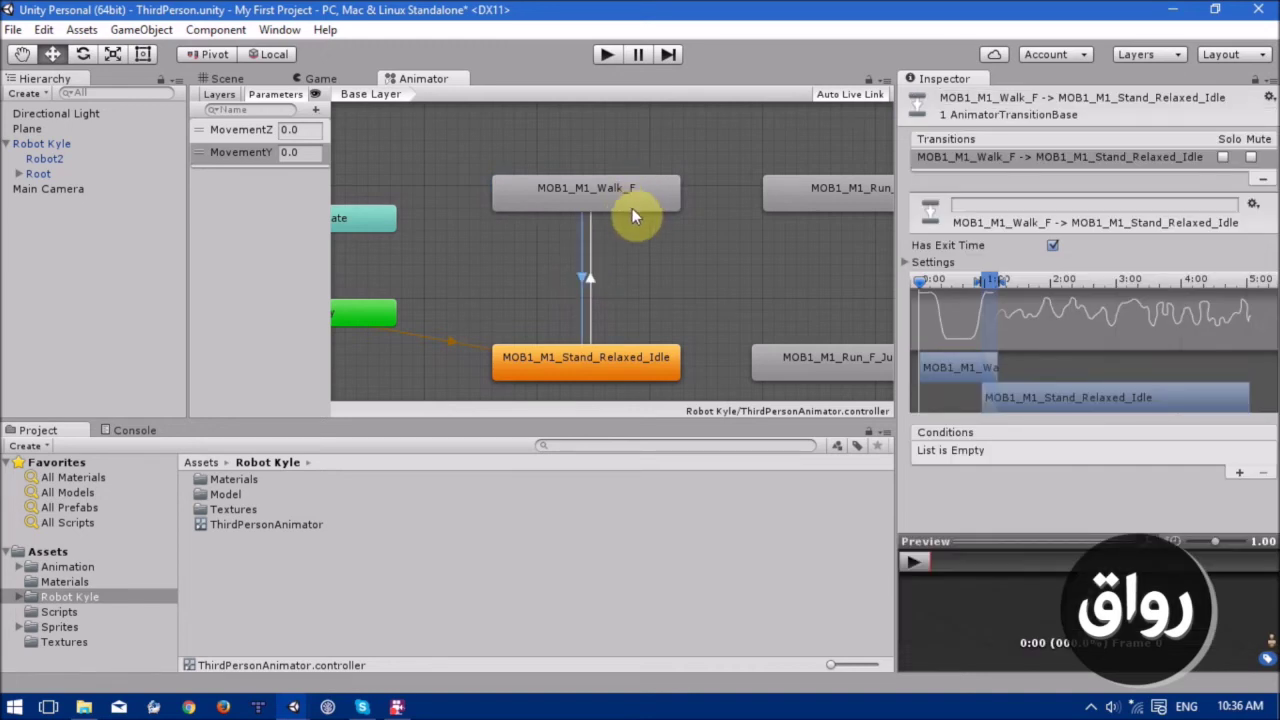
pyautogui.click(1052, 245)
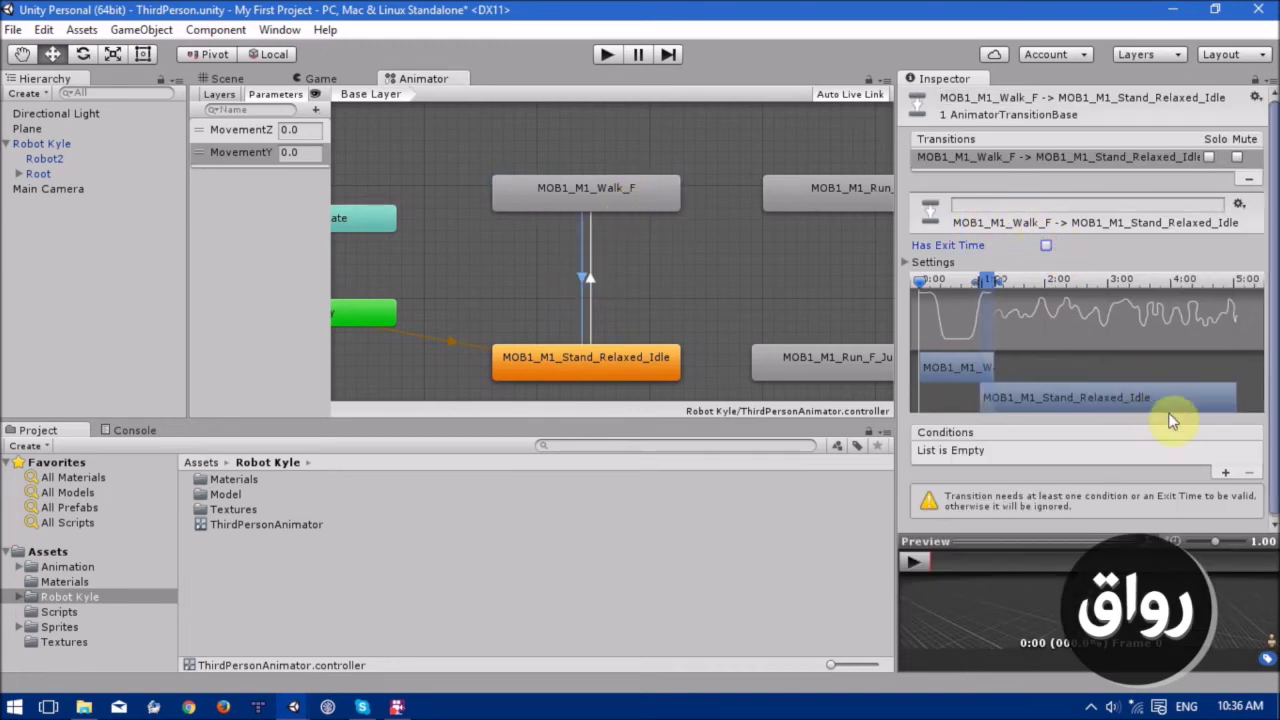
pyautogui.click(1225, 472)
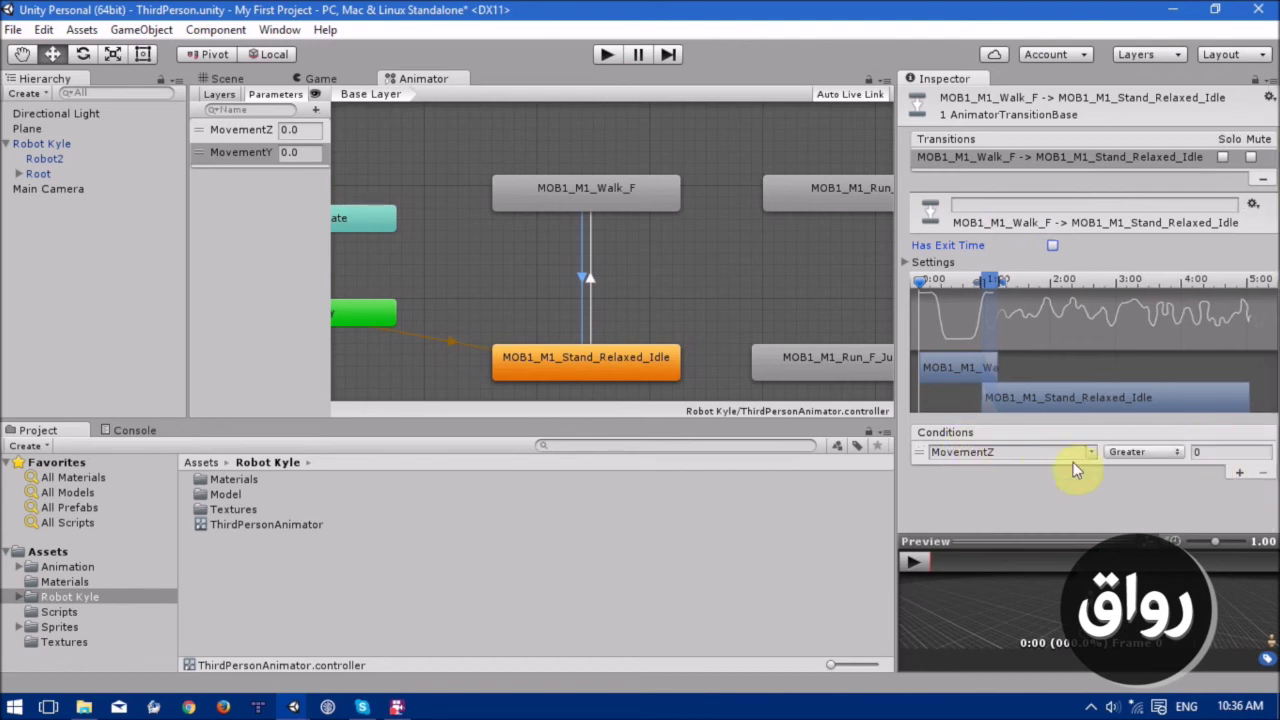
pyautogui.click(1125, 452)
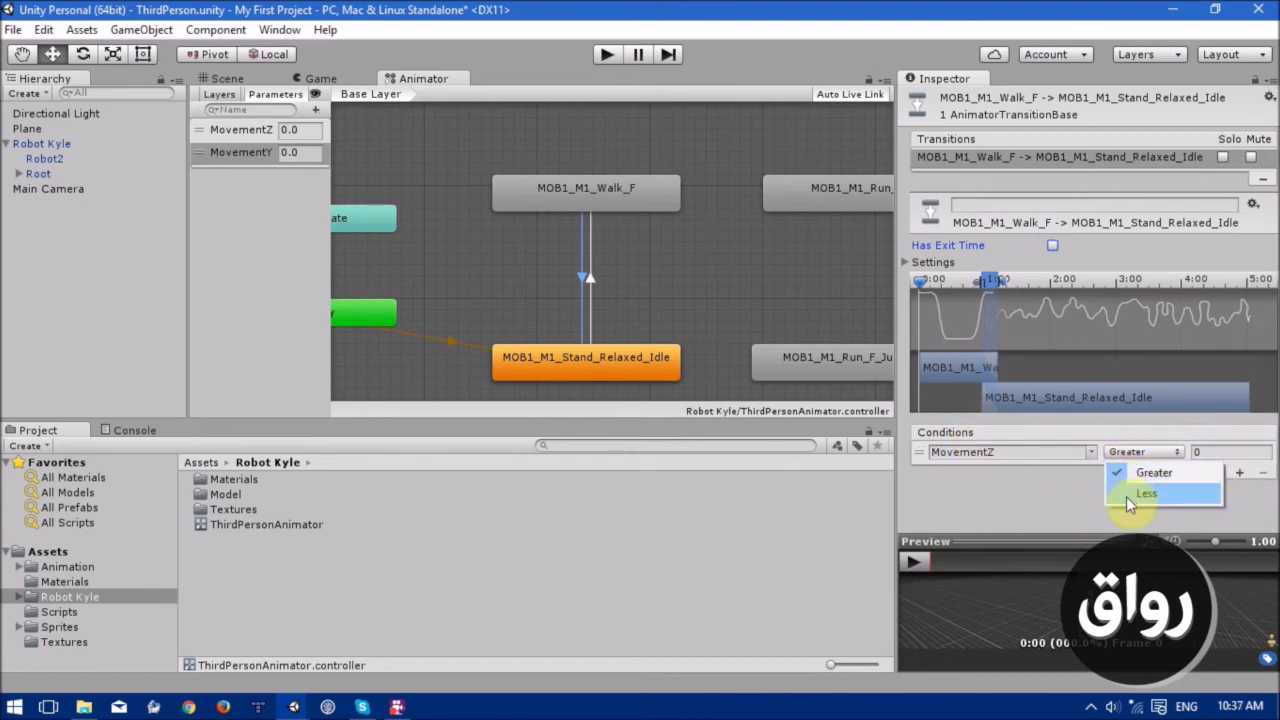
pyautogui.click(1130, 495)
pyautogui.click(1210, 452)
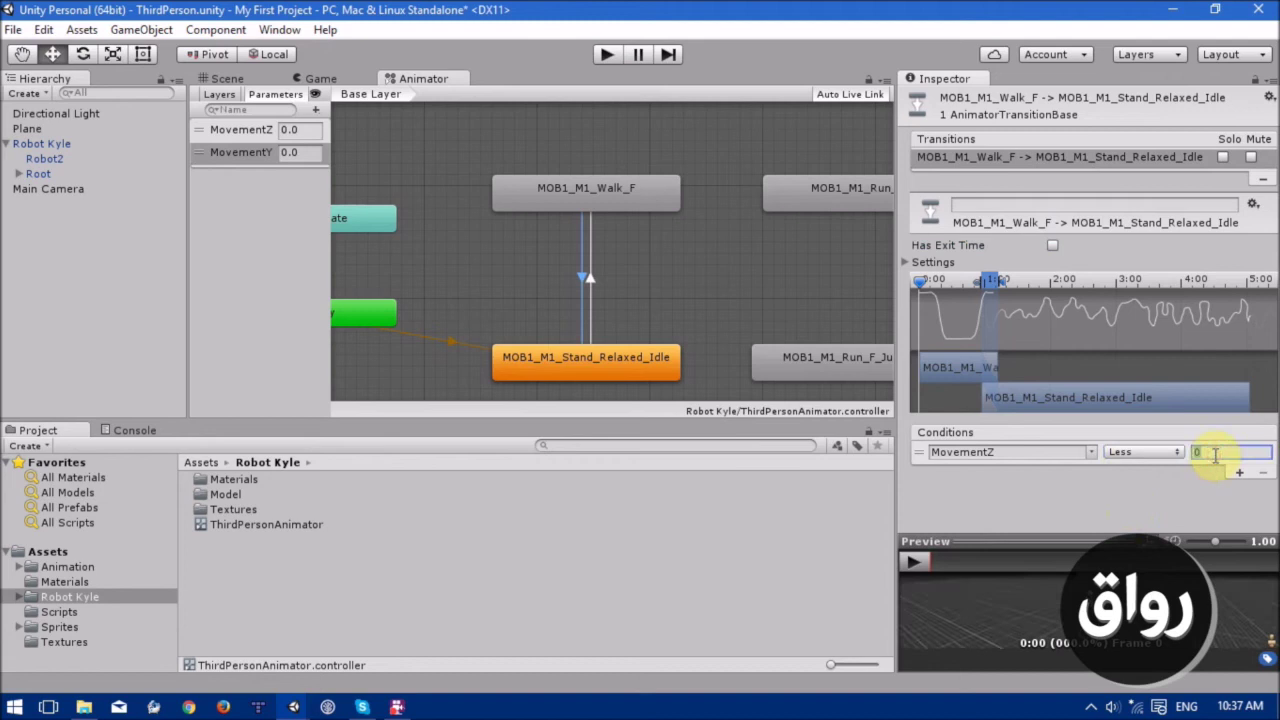
pyautogui.write('0.2')
# Create a transition from the Walk_F state to the Run_F state.
pyautogui.moveTo(769, 296); pyautogui.dragTo(665, 280, button='middle')
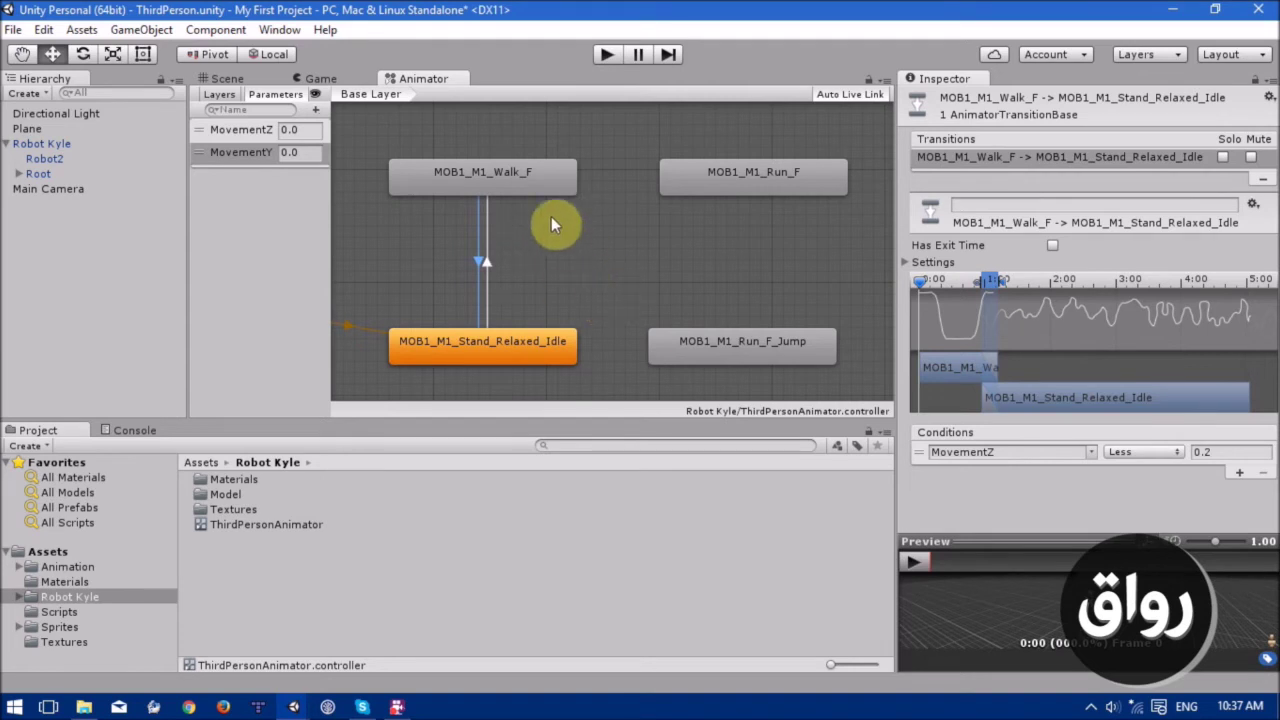
pyautogui.click(520, 180)
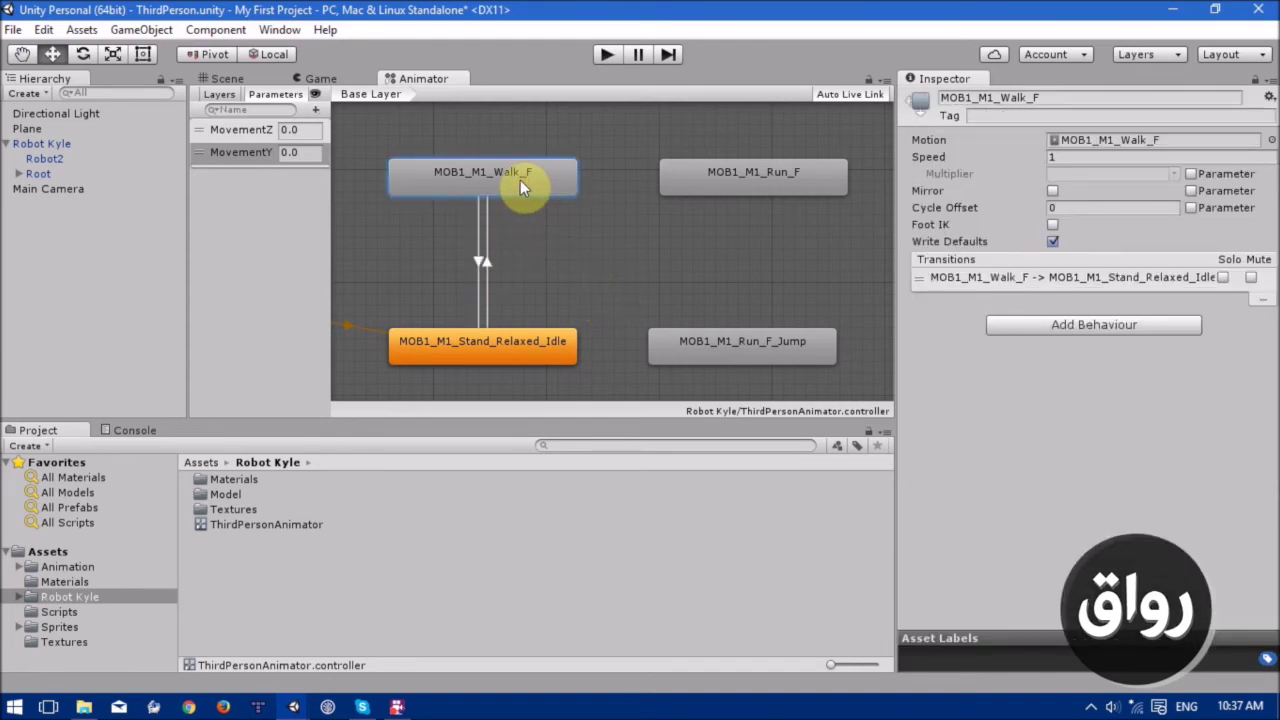
pyautogui.rightClick(520, 180)
pyautogui.click(538, 192)
pyautogui.click(706, 185)
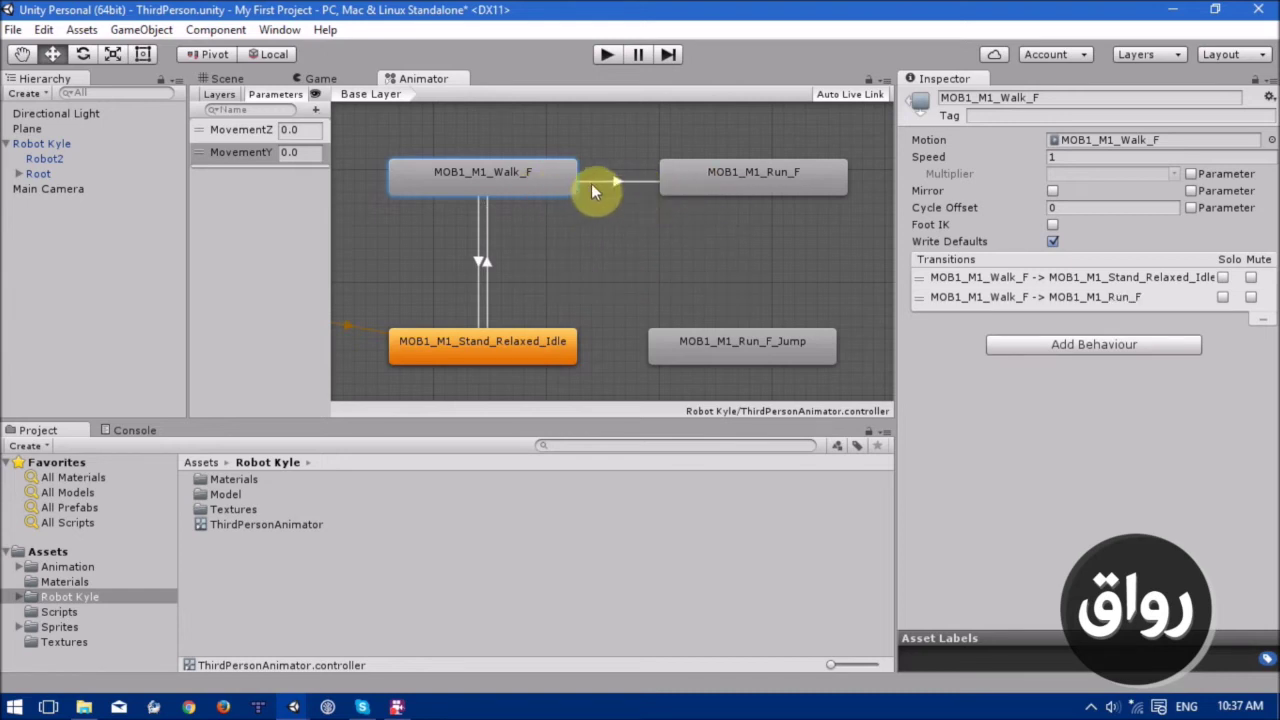
# Disable Has Exit Time on the walk-to-run transition and add the condition MovementZ Greater than 0.4.
pyautogui.click(622, 182)
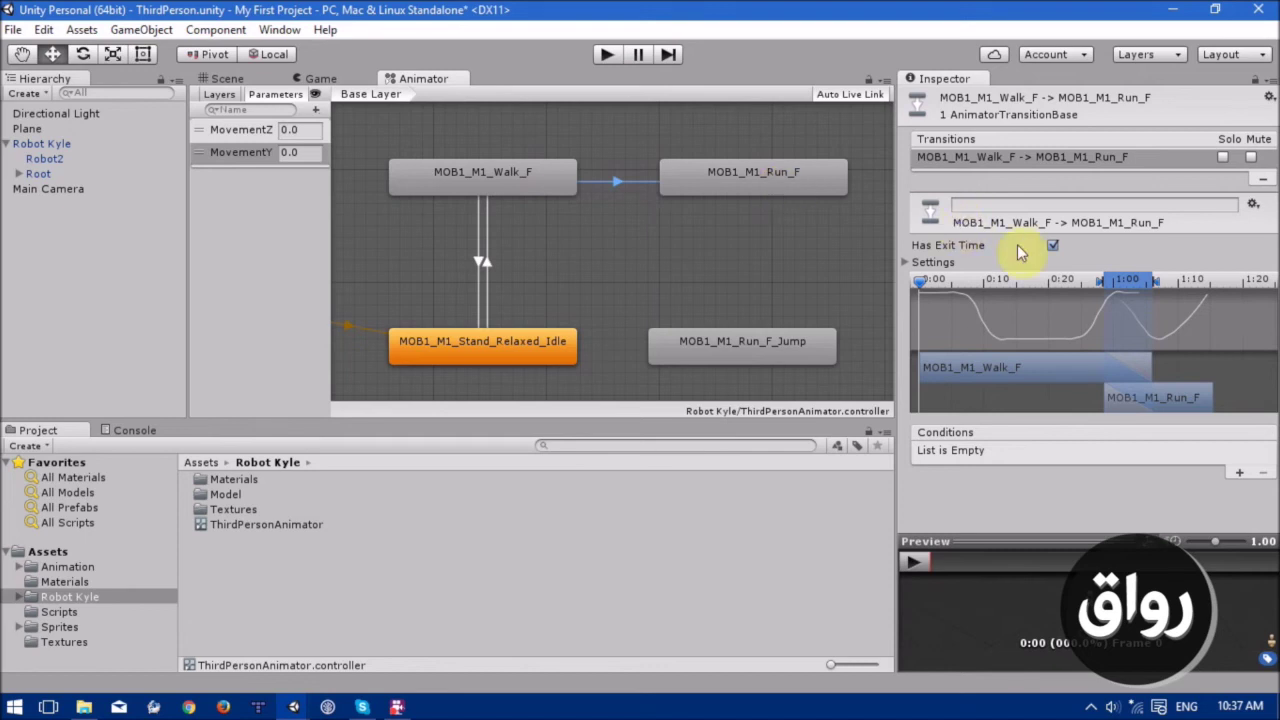
pyautogui.click(1055, 246)
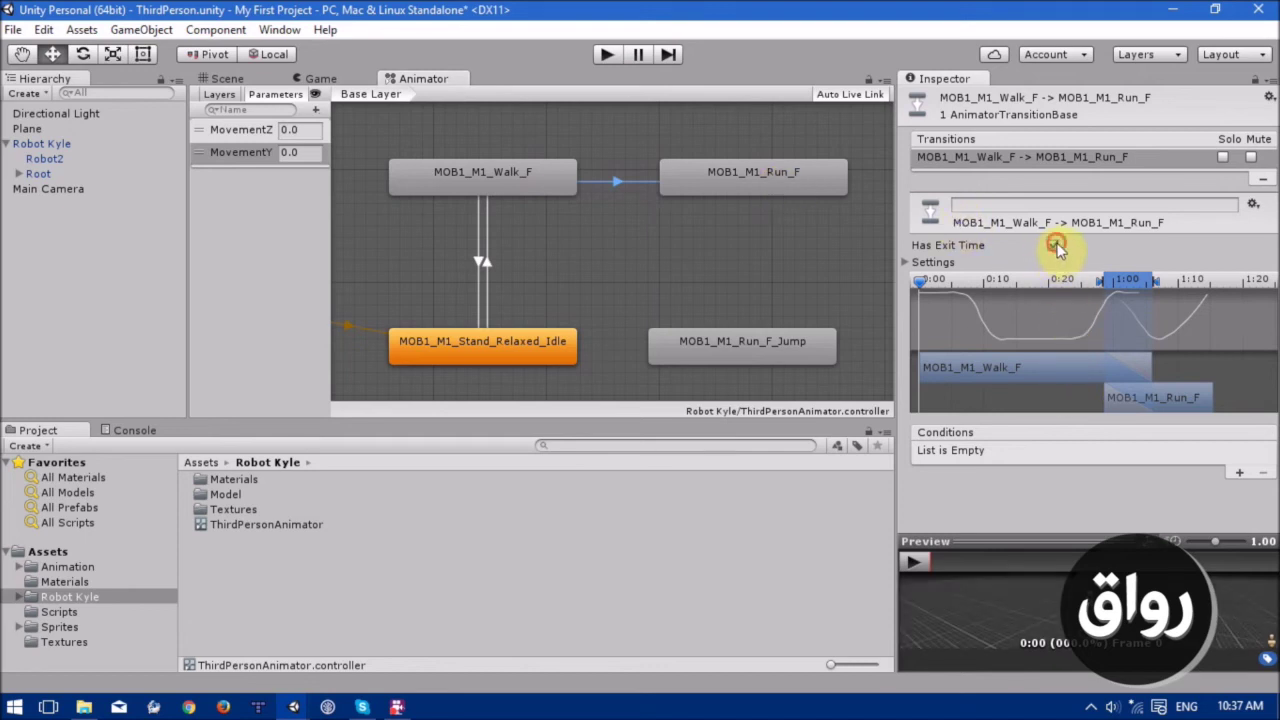
pyautogui.click(1228, 473)
pyautogui.click(1140, 451)
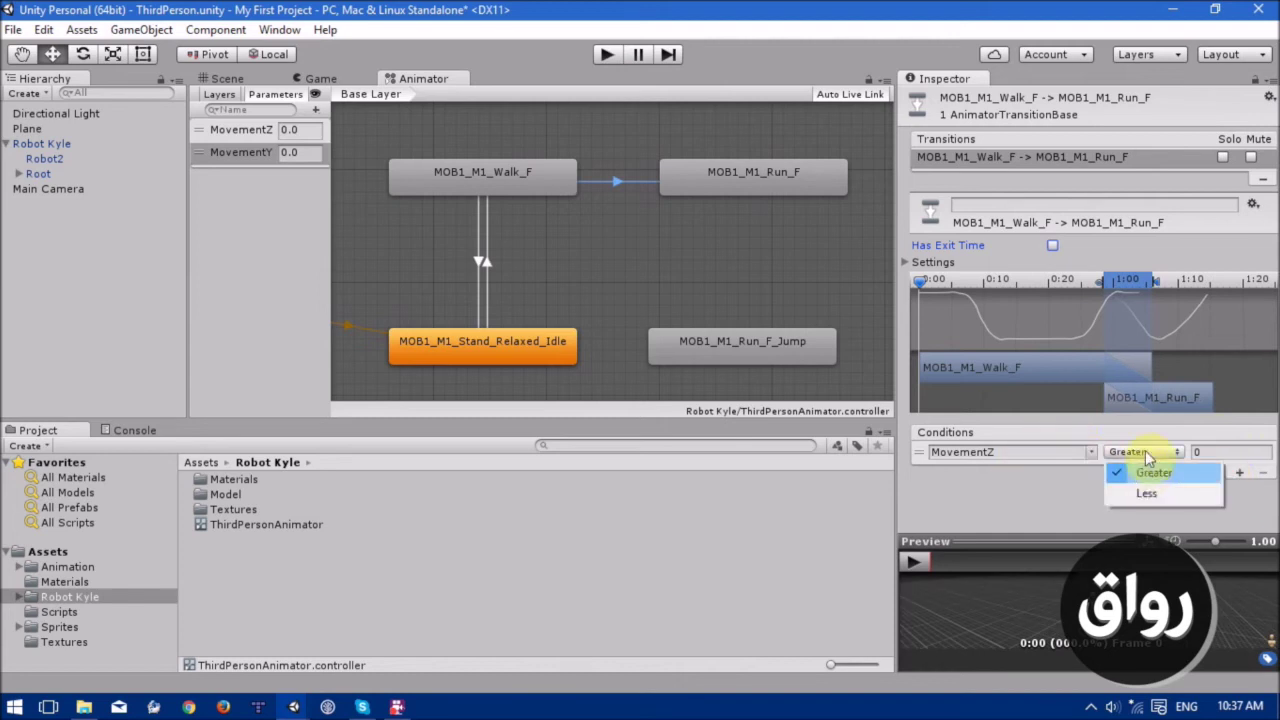
pyautogui.click(1230, 453)
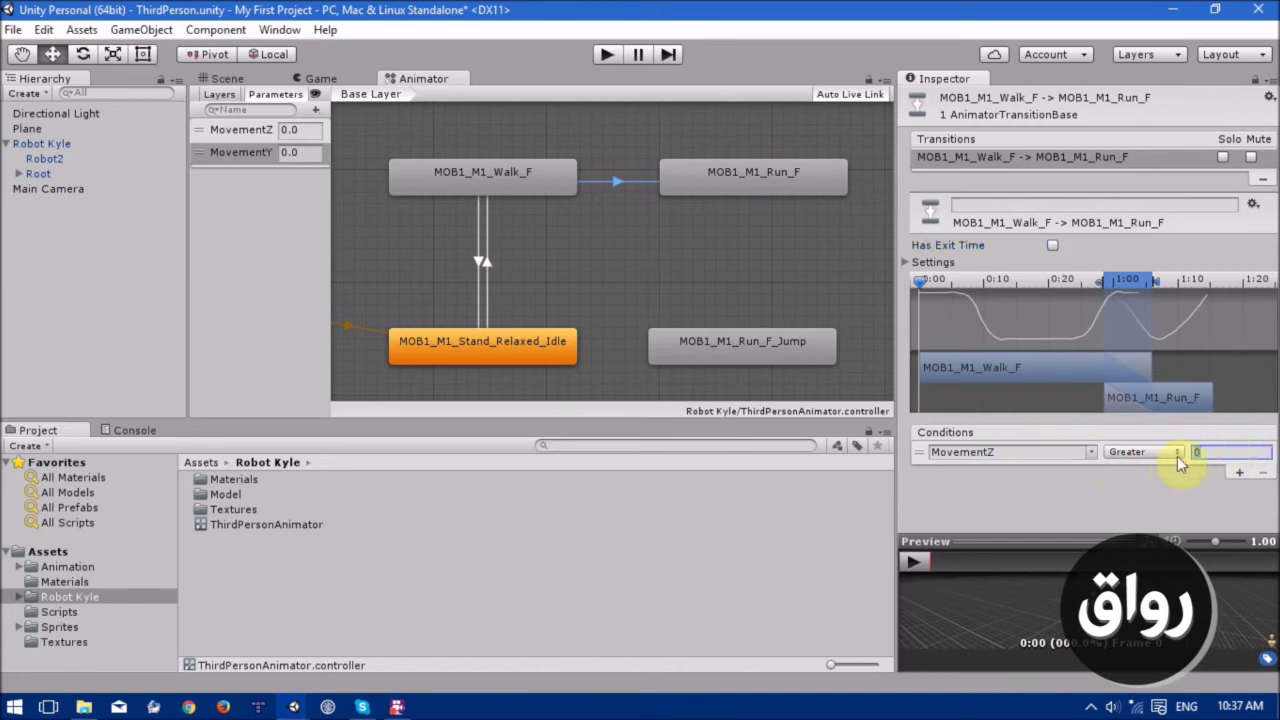
pyautogui.click(1218, 453)
pyautogui.write('.4')
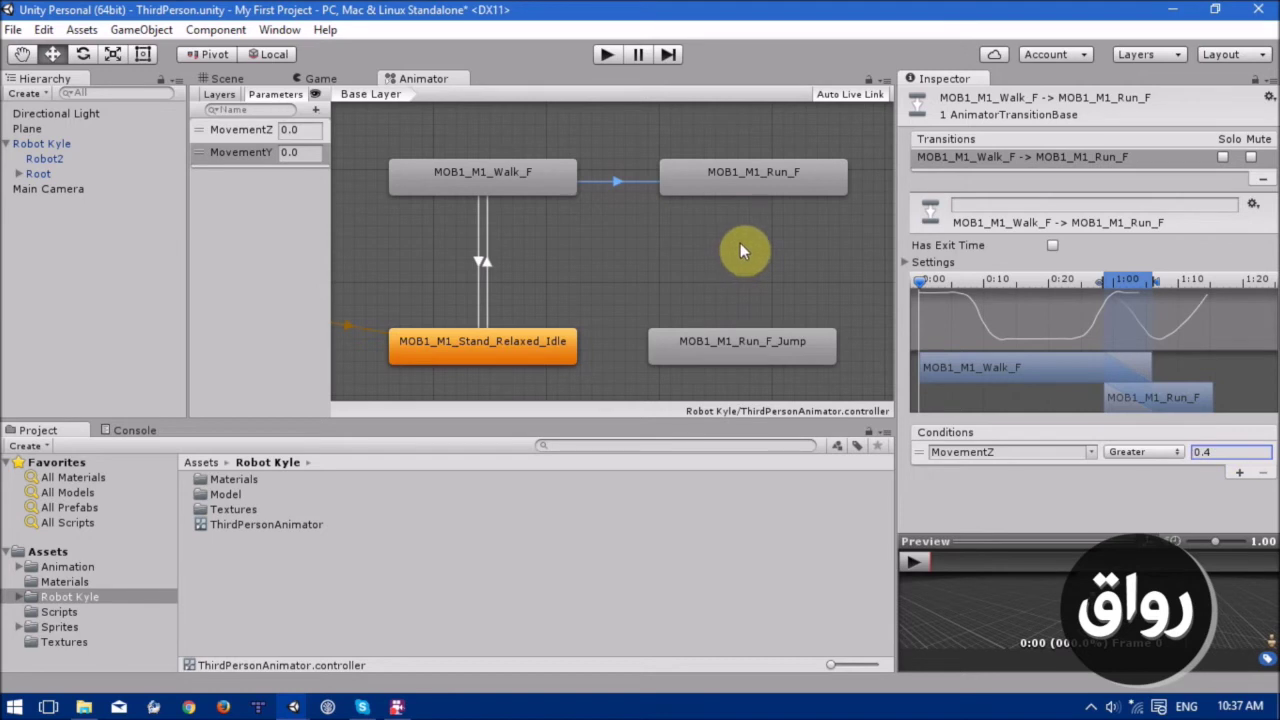
# Create a return transition from the Run_F state to the Walk_F state.
pyautogui.click(683, 180)
pyautogui.rightClick(683, 180)
pyautogui.click(718, 186)
pyautogui.click(557, 173)
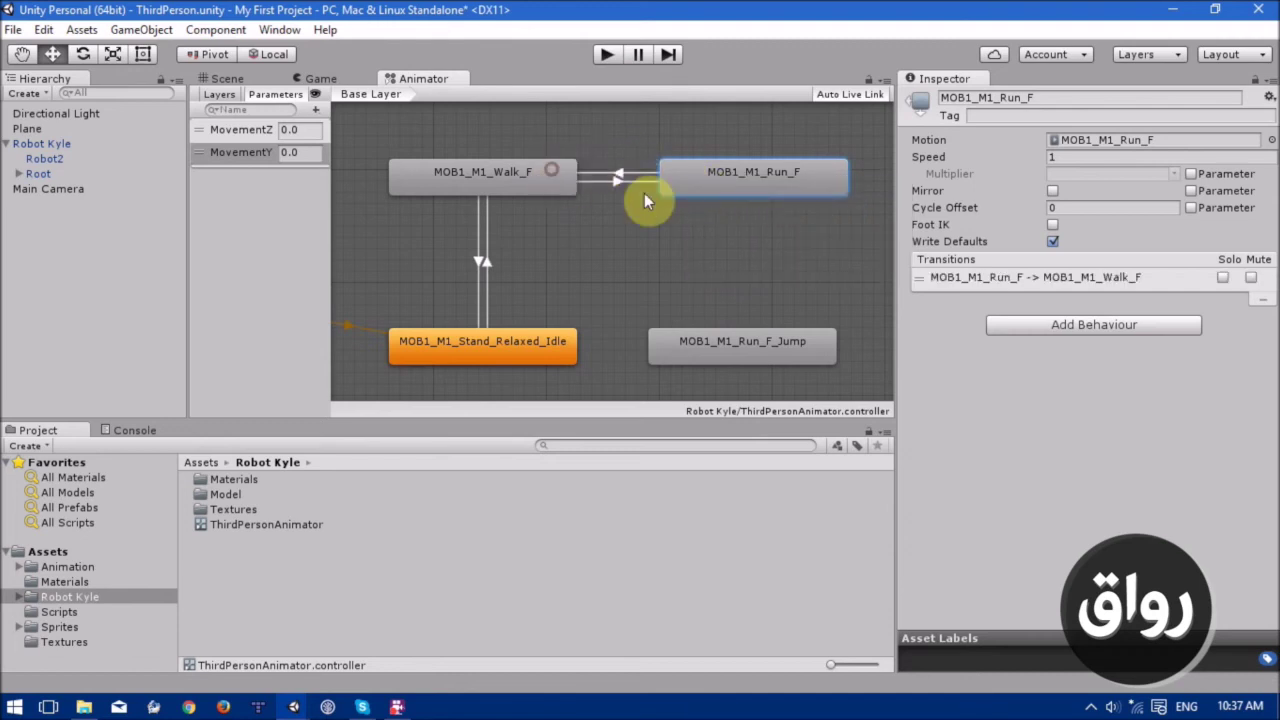
# Disable Has Exit Time on the run-to-walk transition and add the condition MovementZ Greater than 0.4.
pyautogui.click(620, 179)
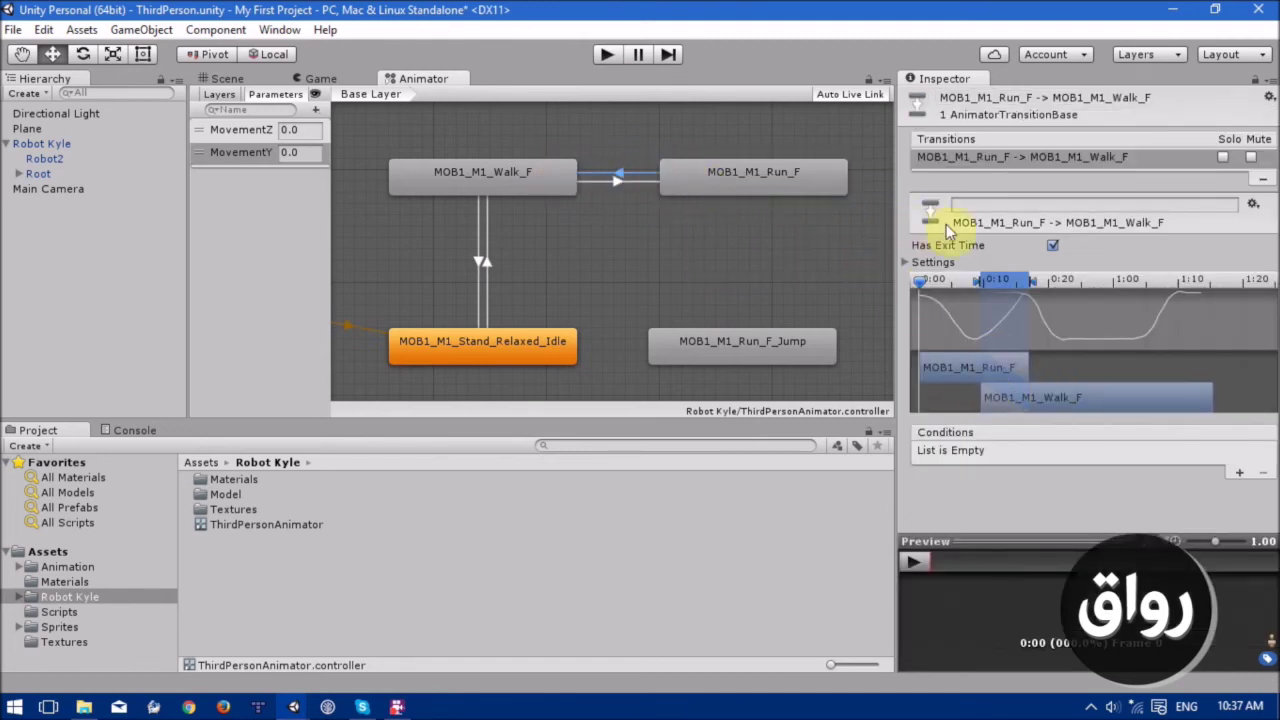
pyautogui.click(1052, 245)
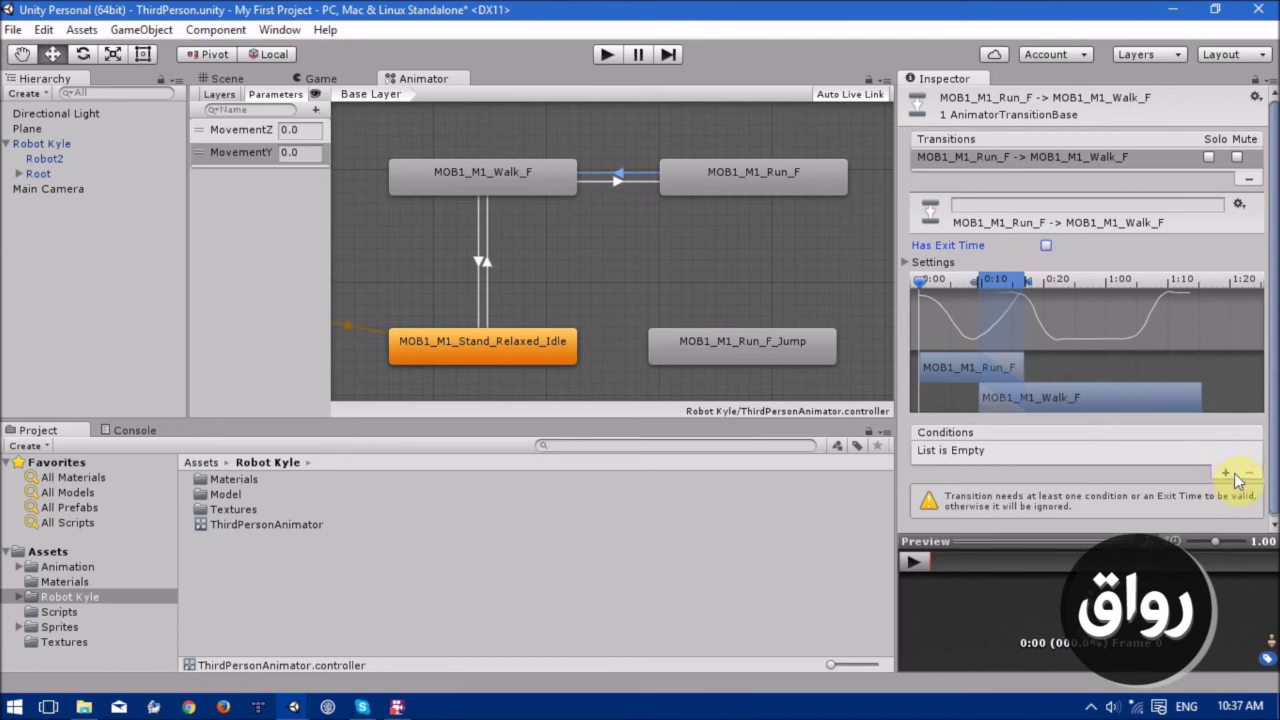
pyautogui.click(1226, 472)
pyautogui.click(1207, 452)
pyautogui.write('.4')
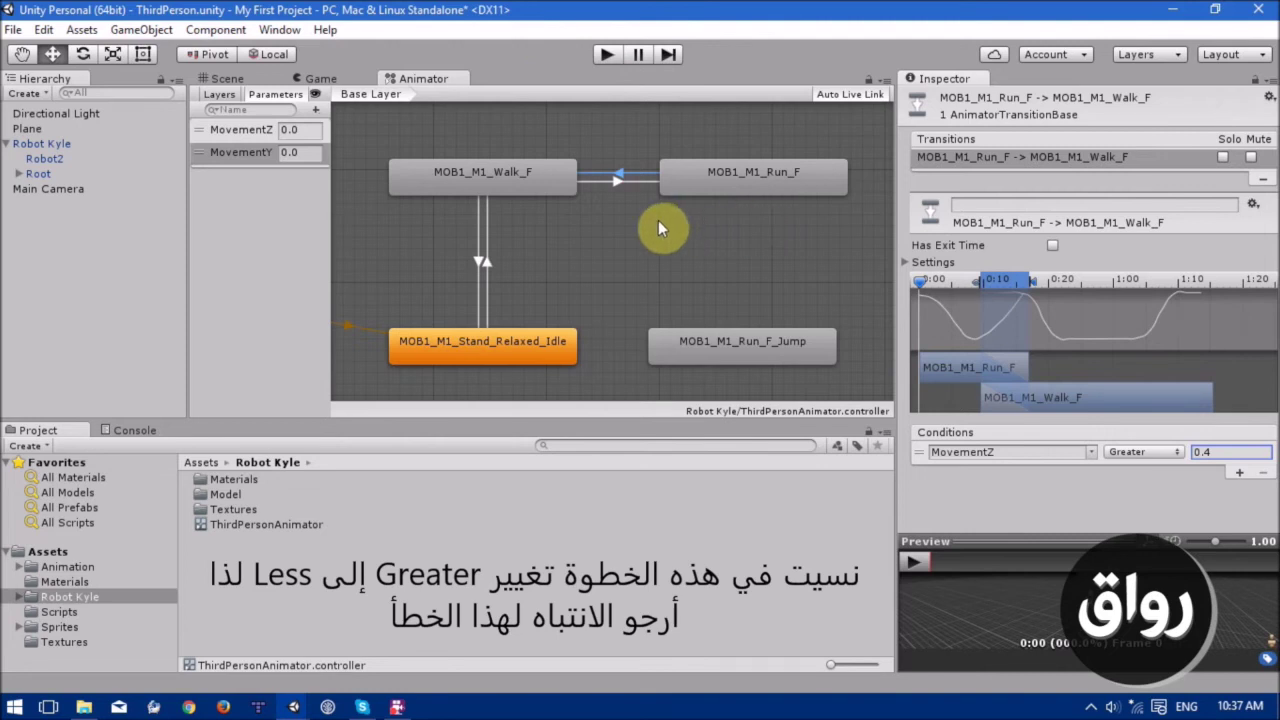
# Review the walk-to-idle and run-to-walk transition conditions and inspect the idle, walk, run and jump states.
pyautogui.click(481, 250)
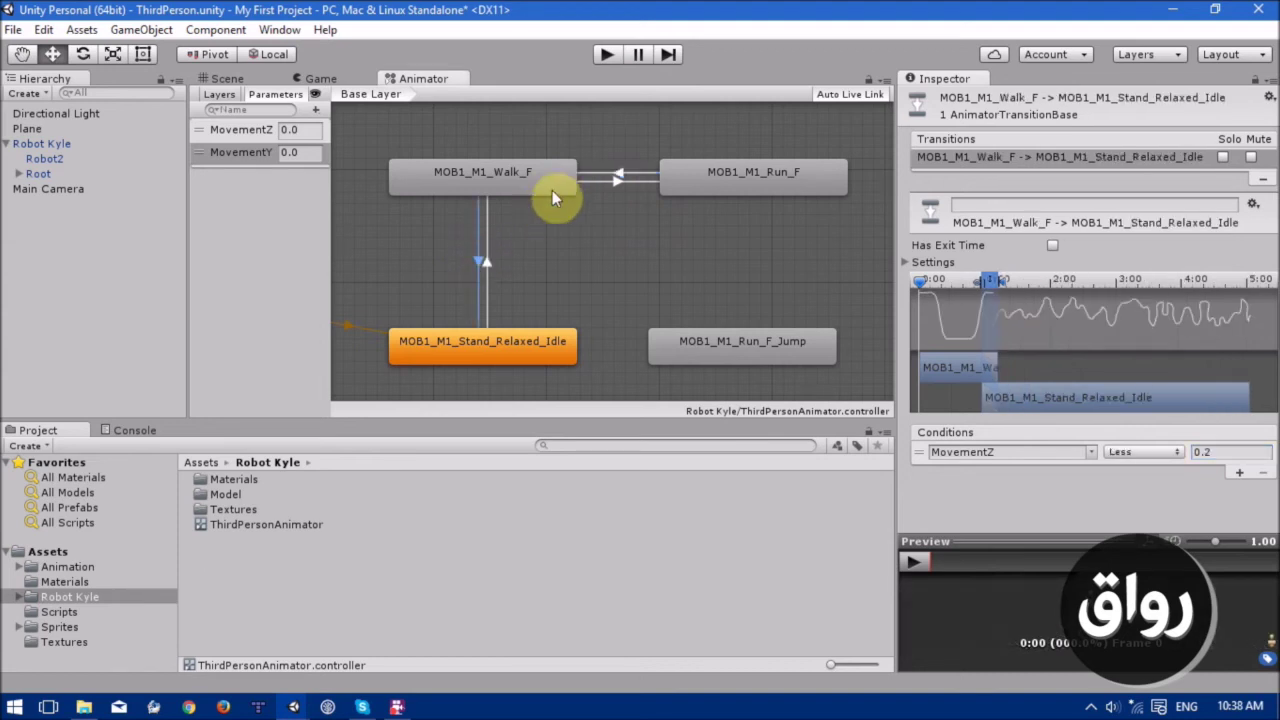
pyautogui.click(620, 176)
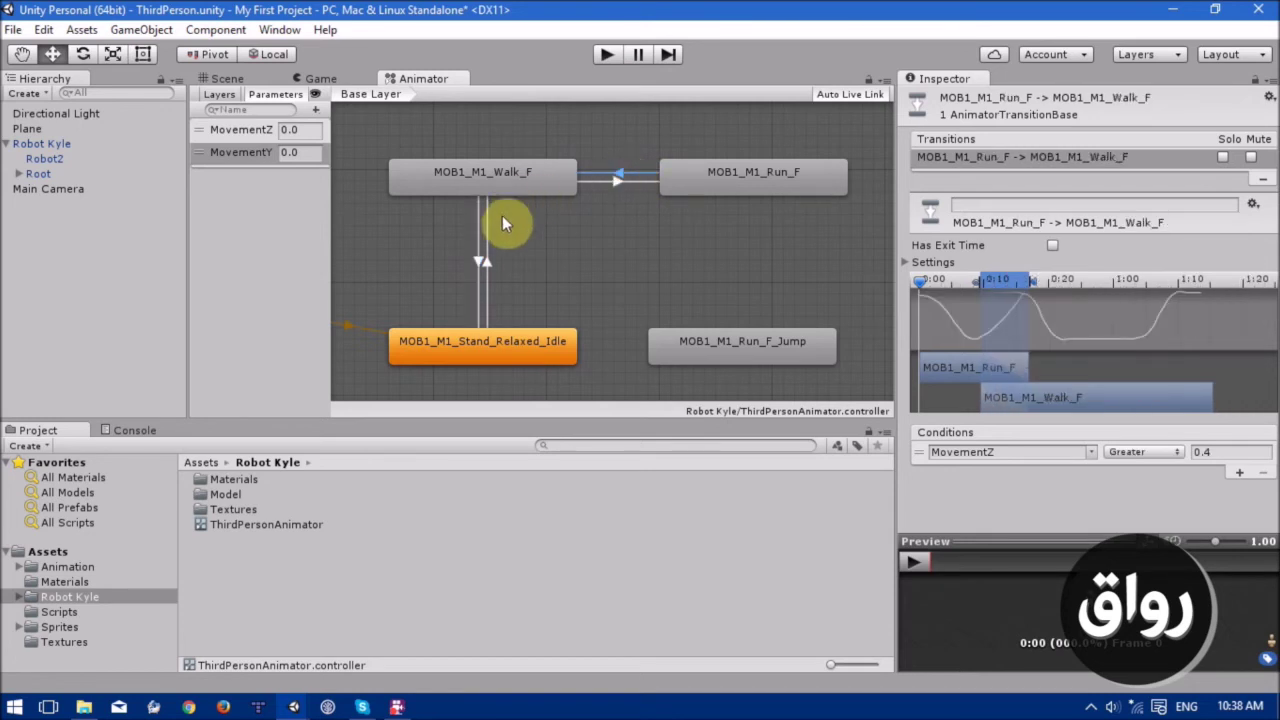
pyautogui.click(479, 240)
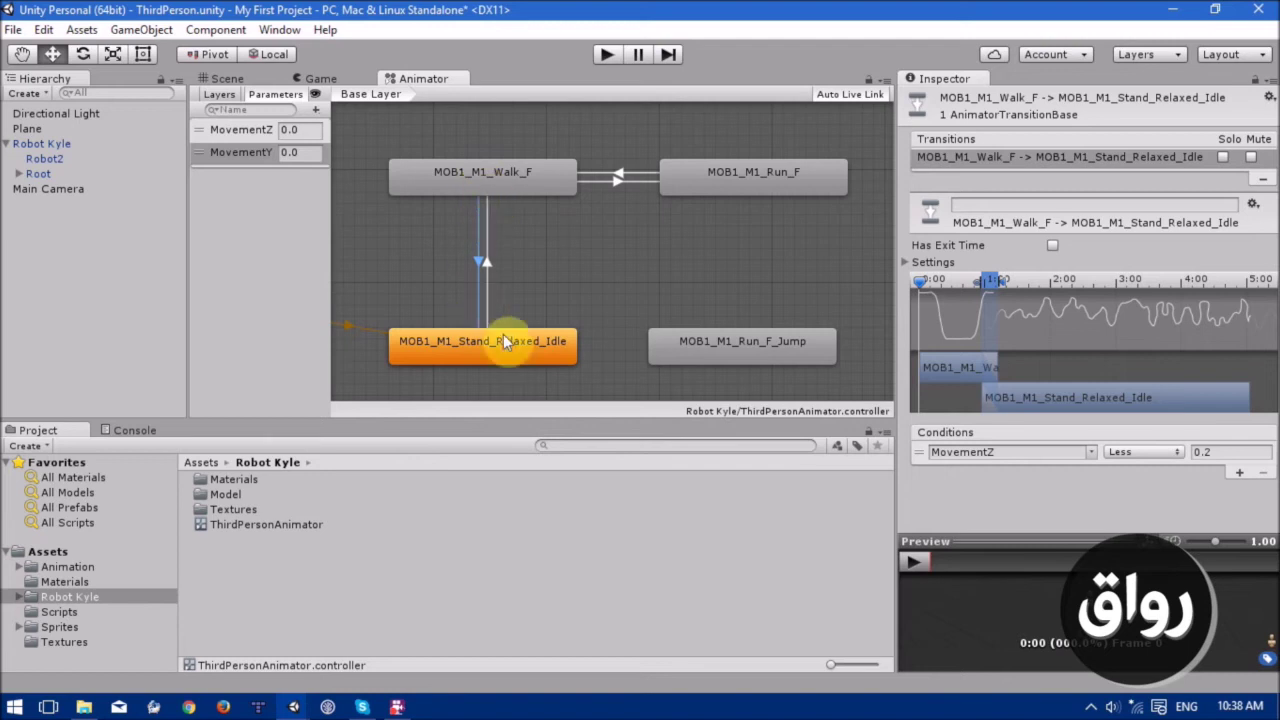
pyautogui.click(723, 180)
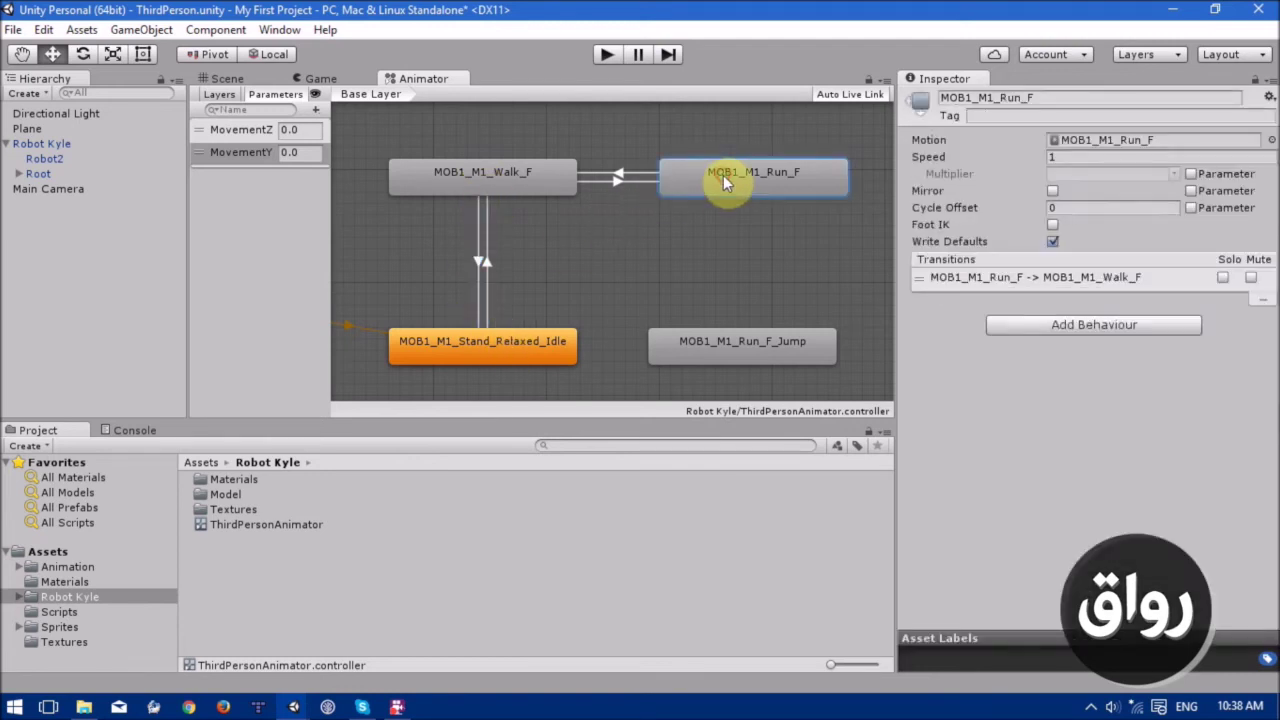
pyautogui.click(484, 173)
pyautogui.click(472, 333)
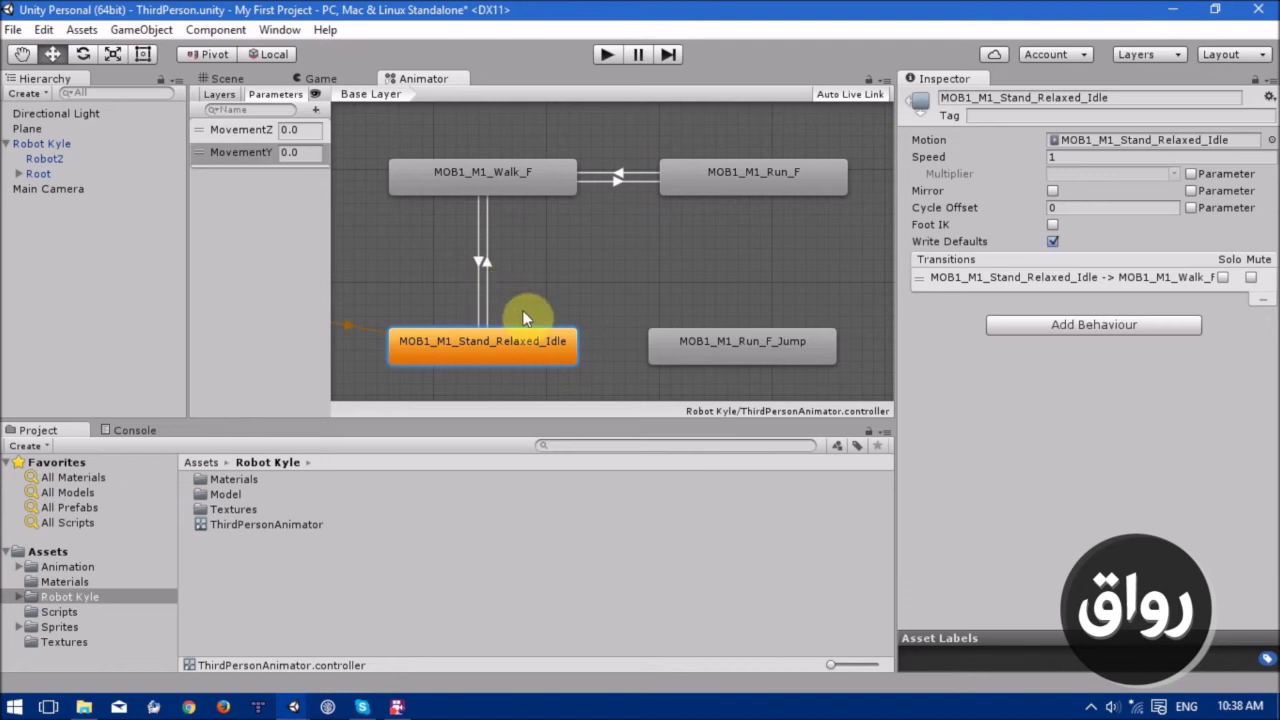
pyautogui.click(530, 177)
pyautogui.click(693, 186)
pyautogui.click(709, 363)
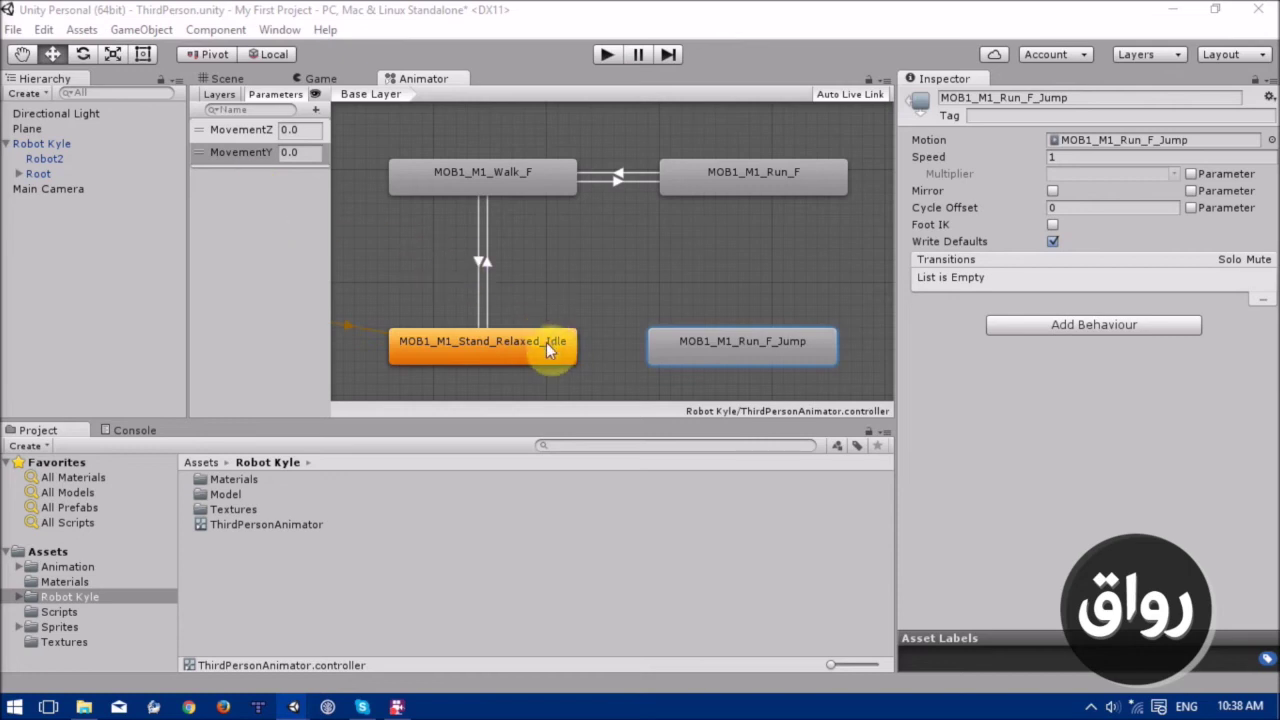
pyautogui.click(492, 349)
pyautogui.click(487, 177)
pyautogui.click(724, 187)
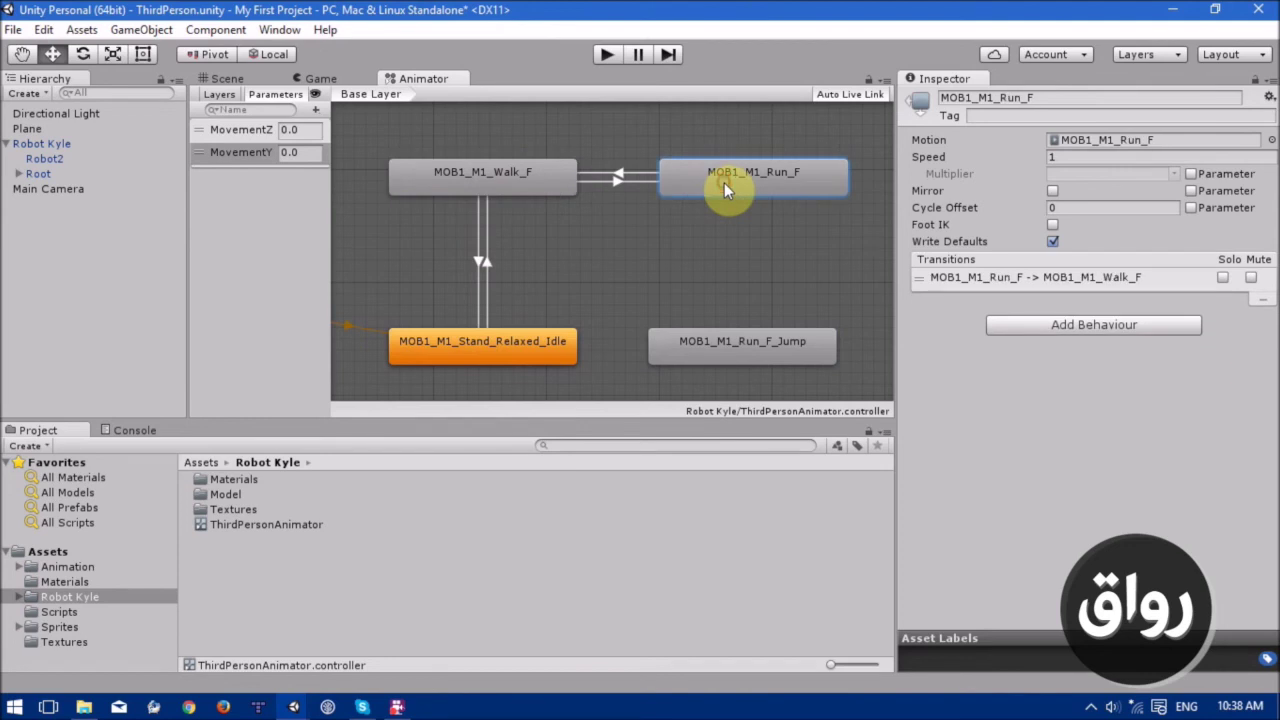
pyautogui.click(717, 345)
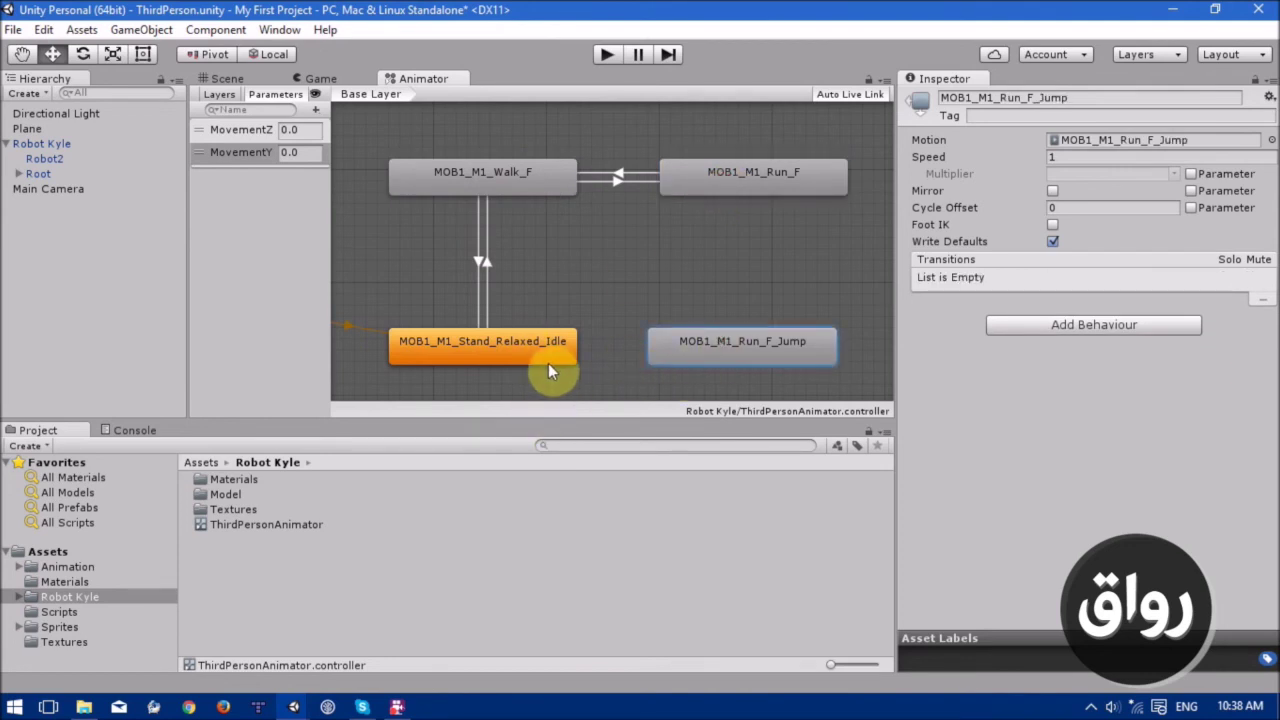
# Create a transition from the Stand_Relaxed_Idle state to the Run_F_Jump state.
pyautogui.click(540, 352)
pyautogui.rightClick(556, 359)
pyautogui.click(590, 361)
pyautogui.click(679, 355)
# Disable Has Exit Time on the idle-to-jump transition and add the condition MovementY Greater than 0.1.
pyautogui.click(607, 349)
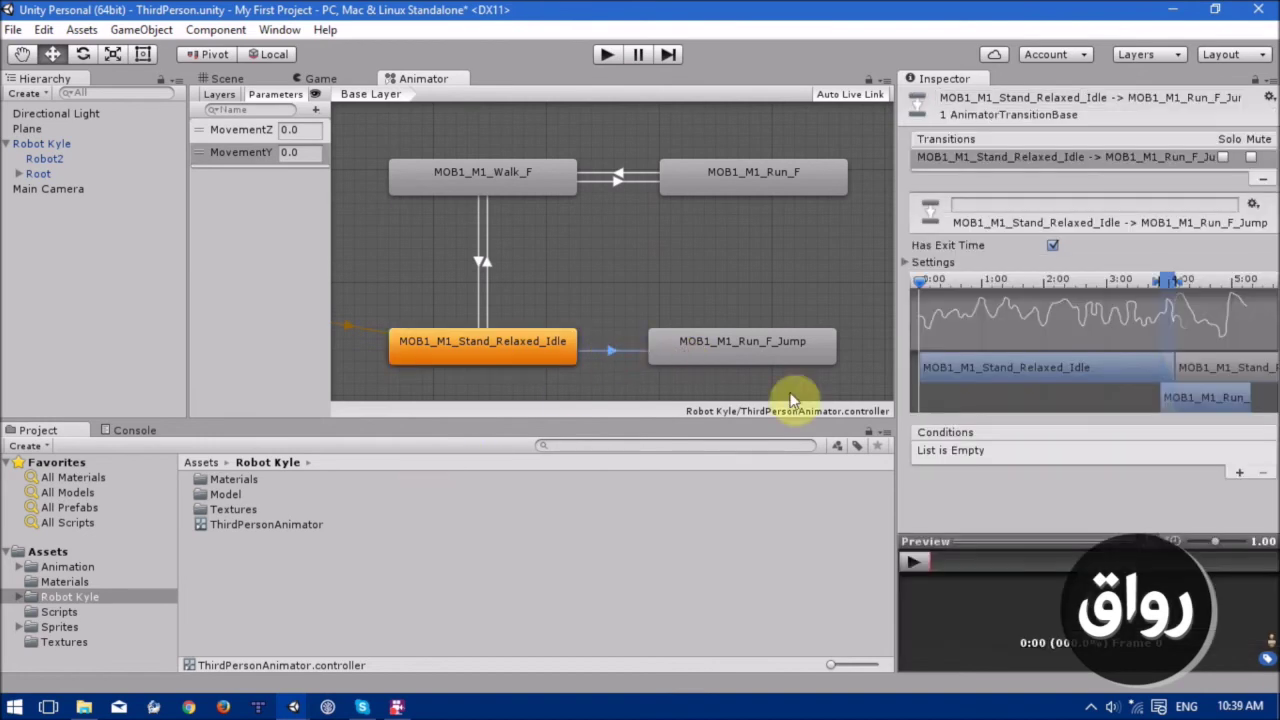
pyautogui.click(1055, 248)
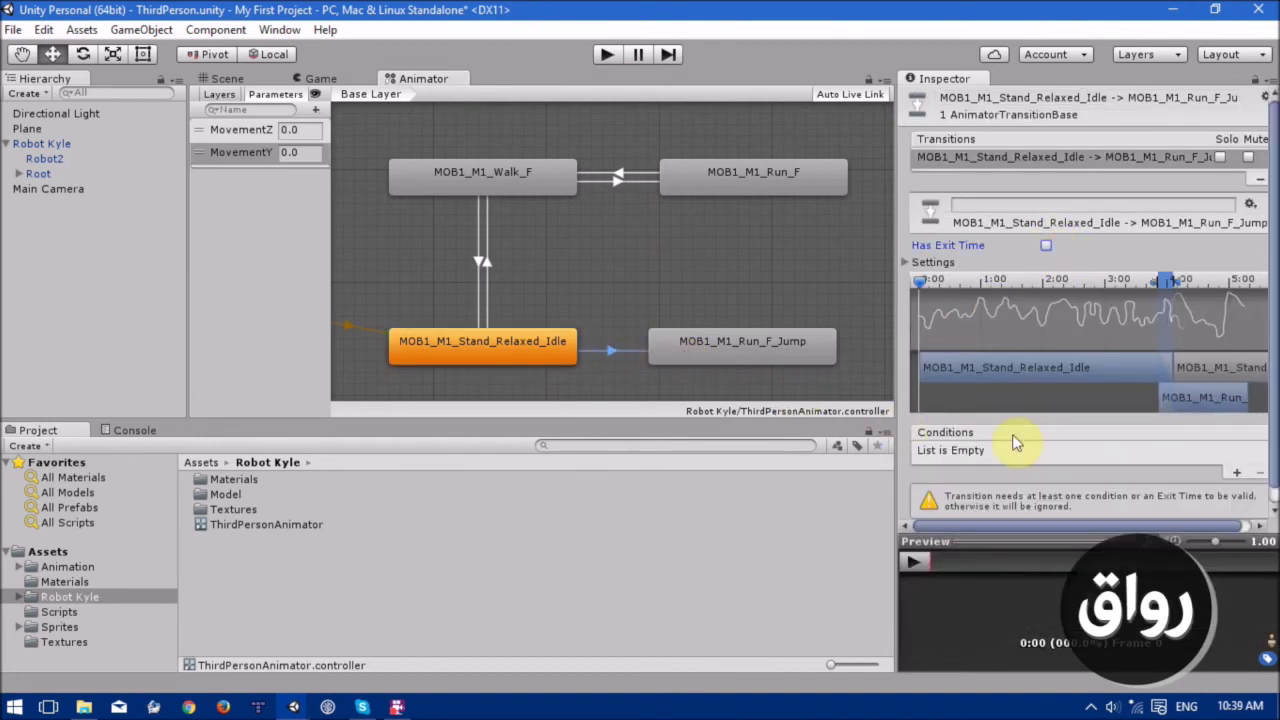
pyautogui.click(1238, 474)
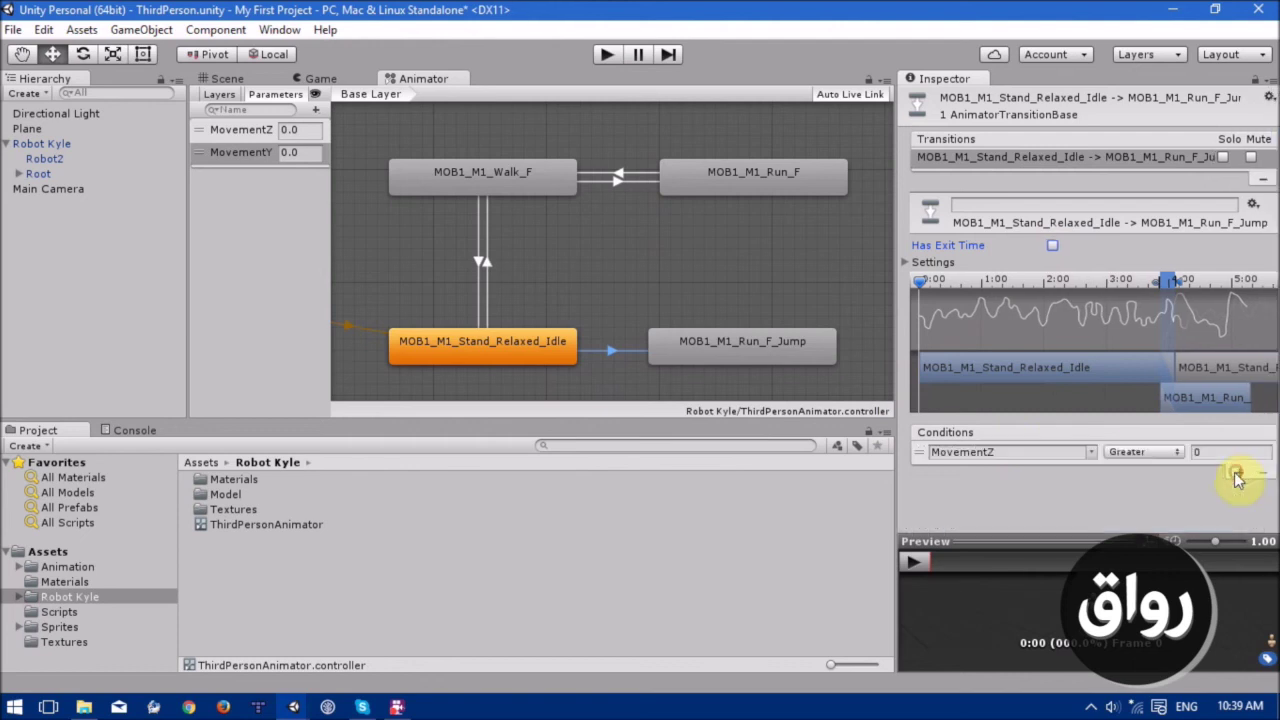
pyautogui.click(1092, 452)
pyautogui.click(1110, 493)
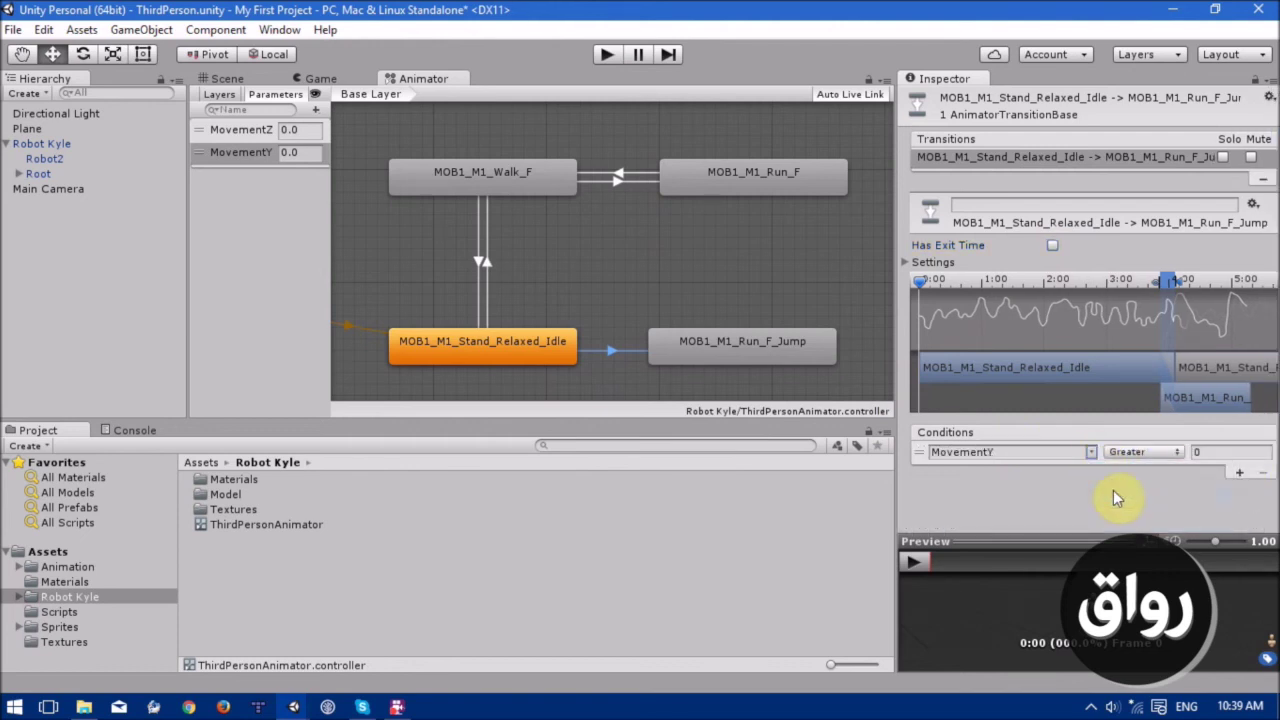
pyautogui.click(1222, 451)
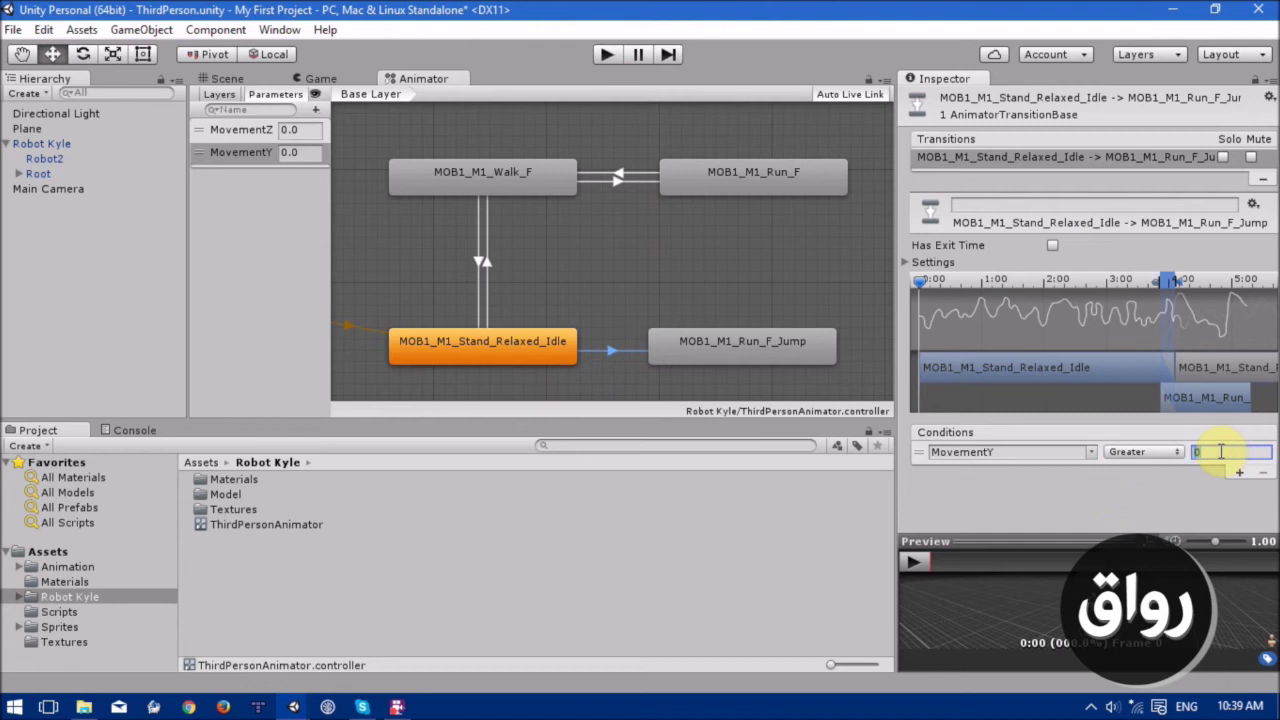
pyautogui.write('0.1')
pyautogui.rightClick(524, 345)
pyautogui.click(559, 355)
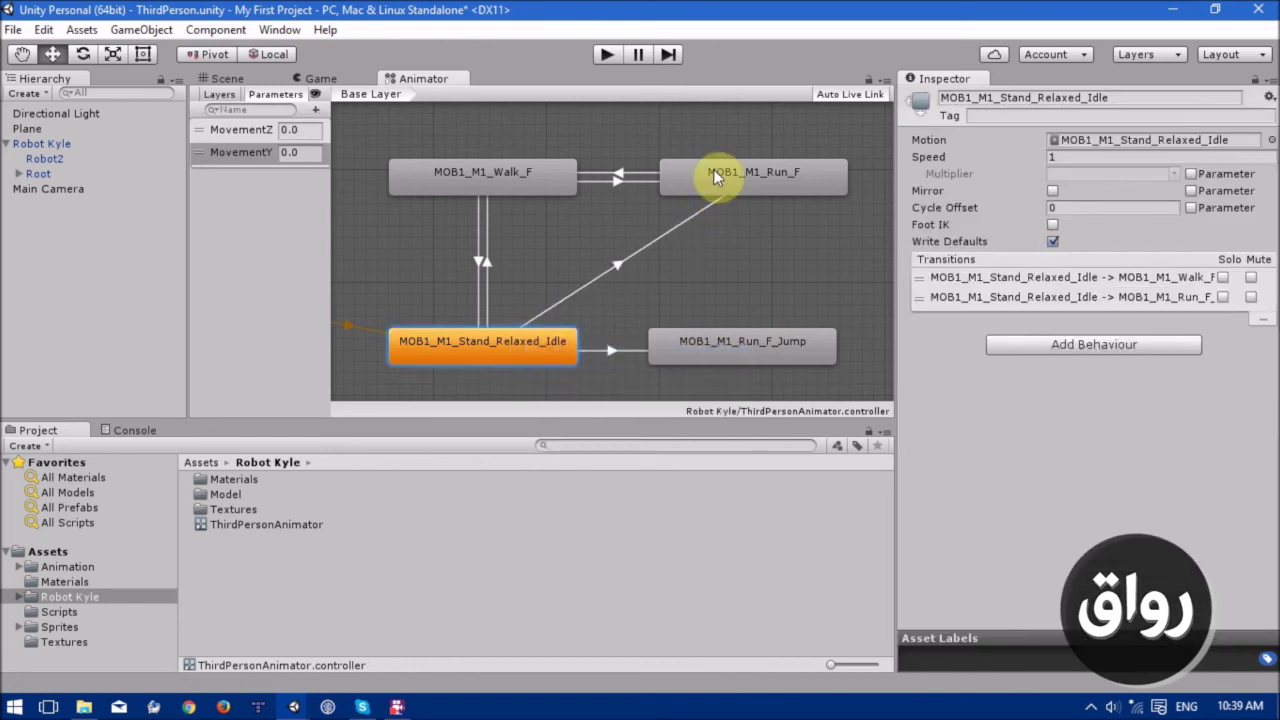
pyautogui.click(713, 169)
pyautogui.click(622, 266)
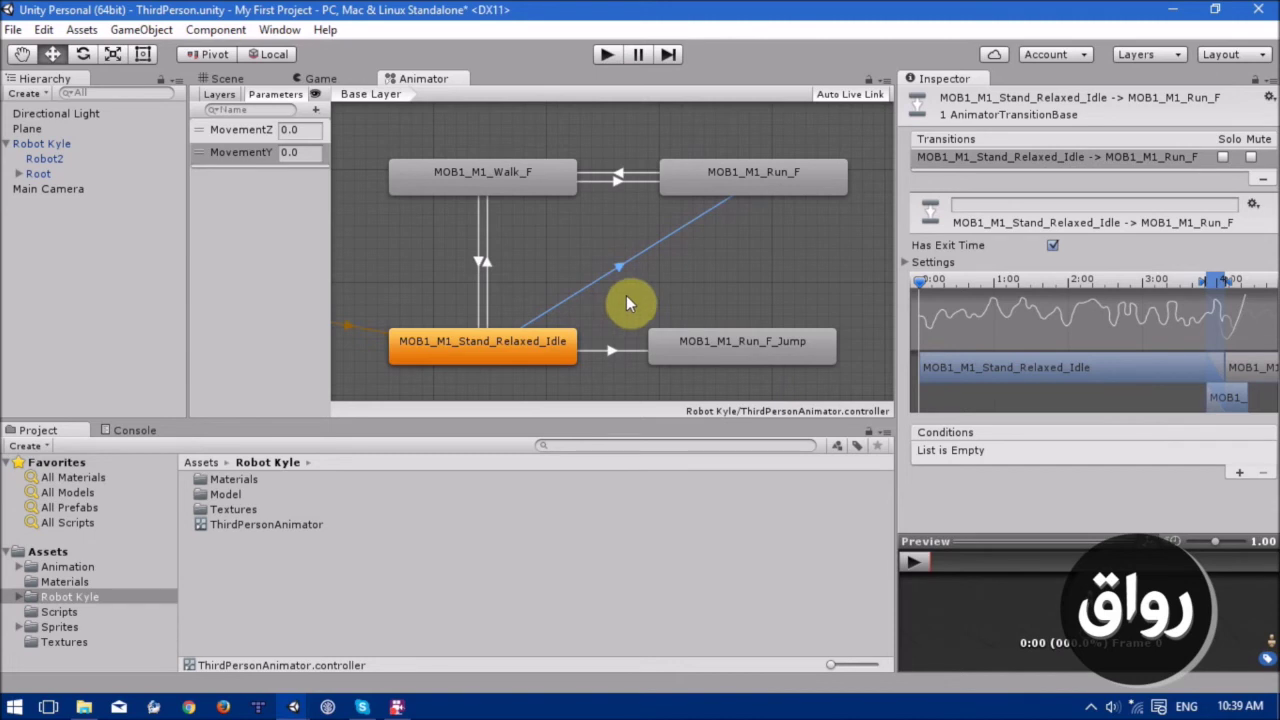
pyautogui.press('Delete')
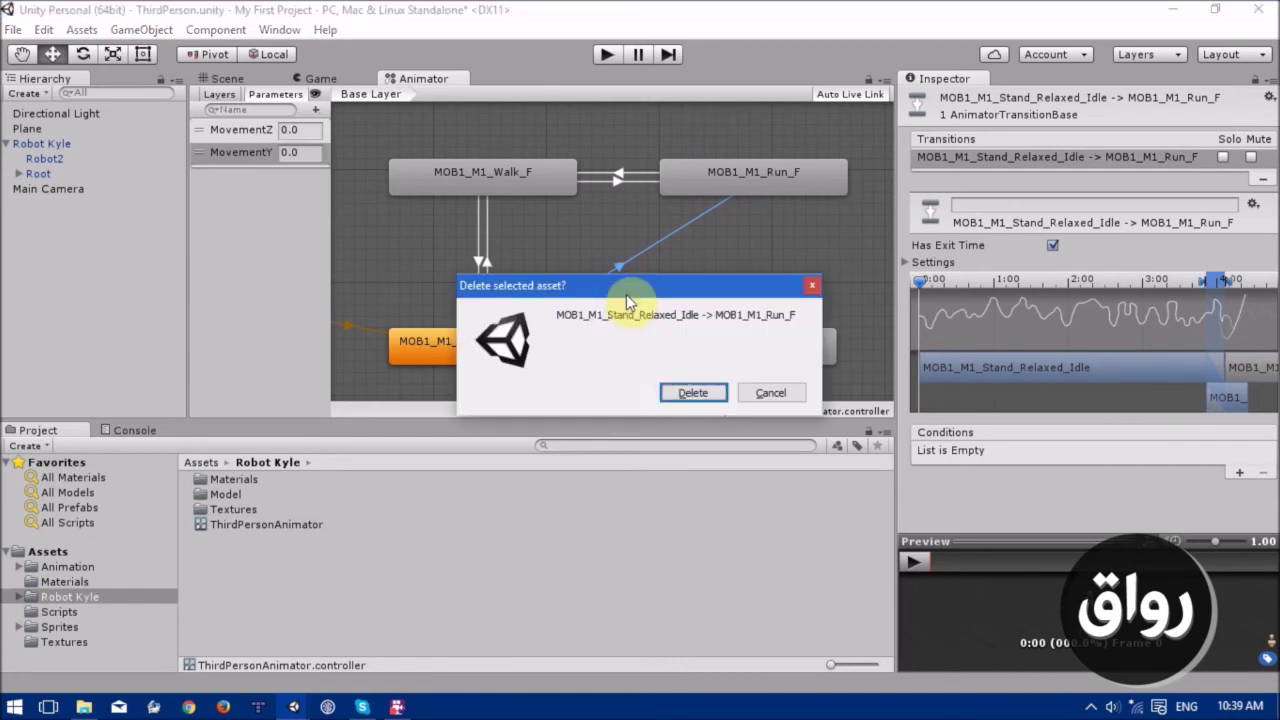
pyautogui.click(693, 393)
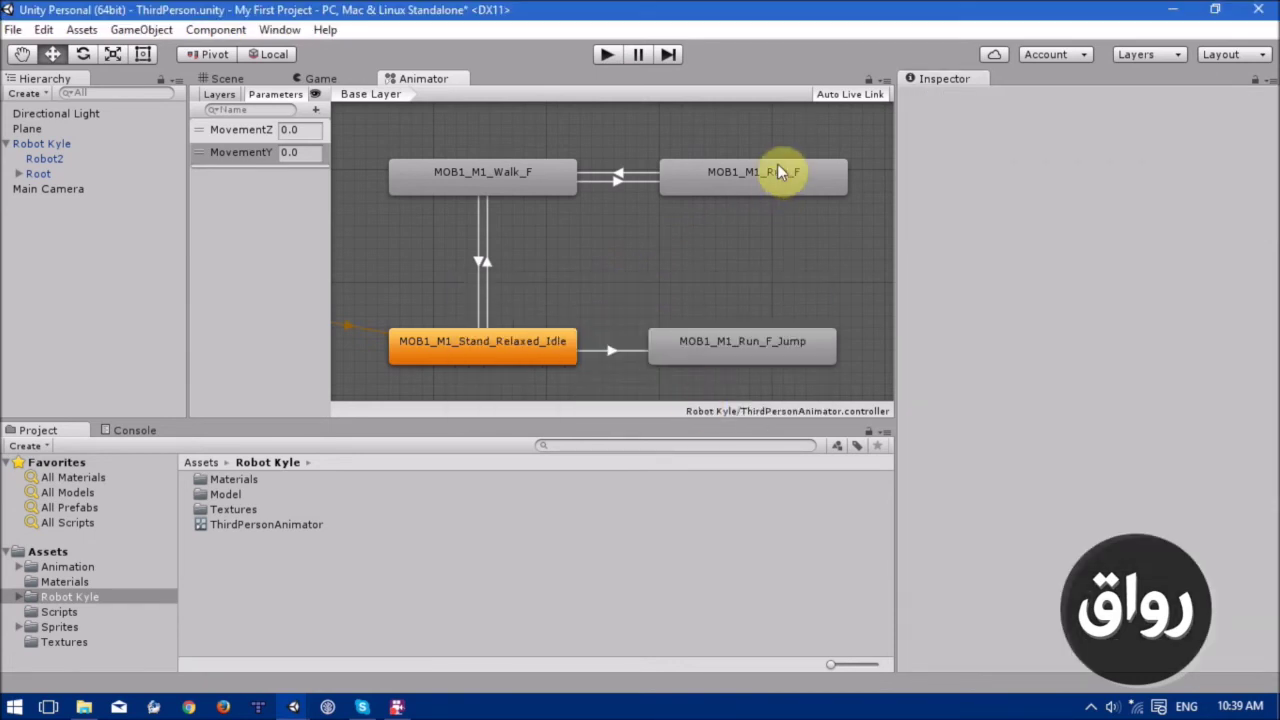
# Create a transition from the Run_F state to the Run_F_Jump state and align the jump state directly below Run_F.
pyautogui.rightClick(743, 176)
pyautogui.click(758, 190)
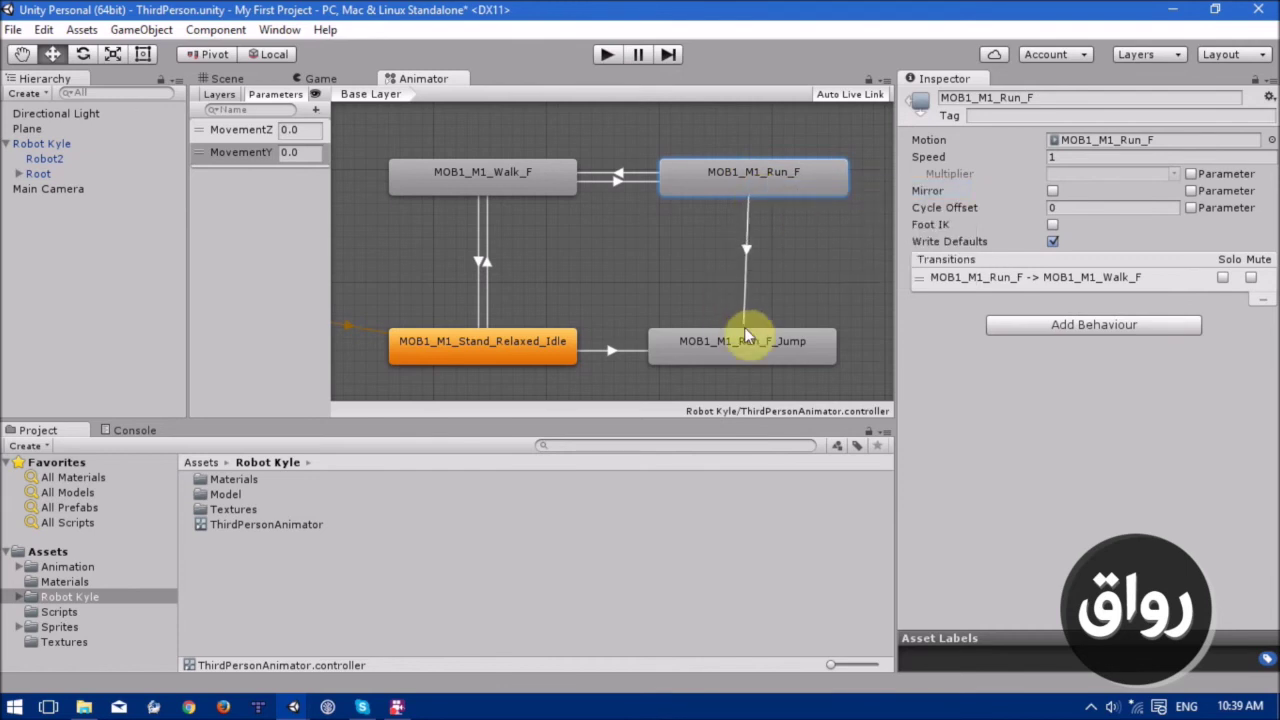
pyautogui.click(750, 337)
pyautogui.click(744, 263)
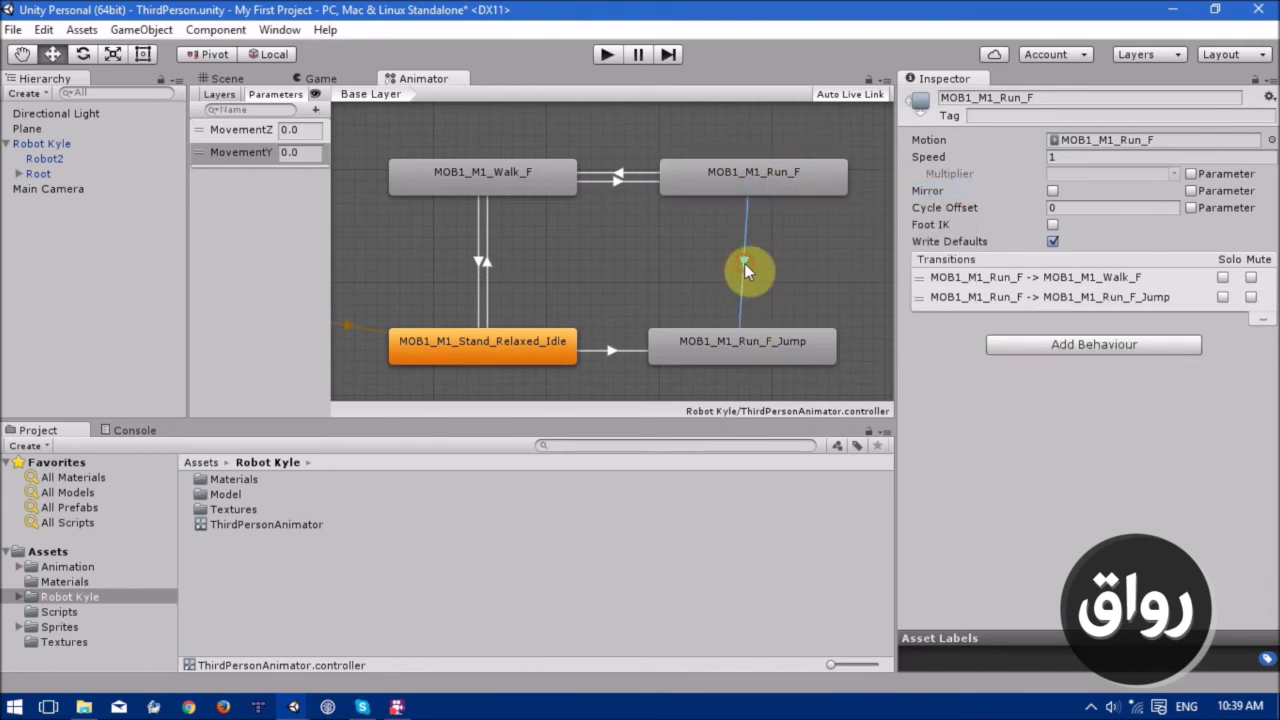
pyautogui.moveTo(754, 335); pyautogui.dragTo(763, 338)
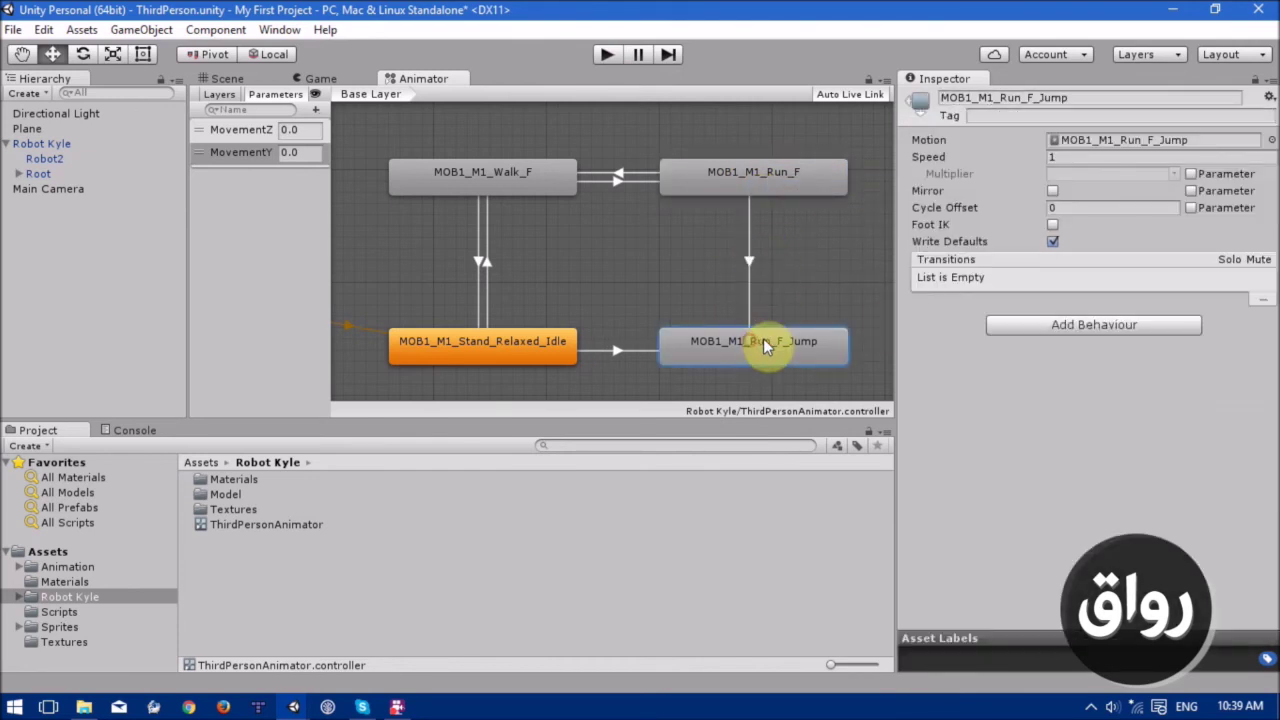
# Disable Has Exit Time on the run-to-jump transition and add the condition MovementY Greater than 0.1.
pyautogui.click(750, 262)
pyautogui.click(1052, 245)
pyautogui.click(1222, 471)
pyautogui.click(1086, 452)
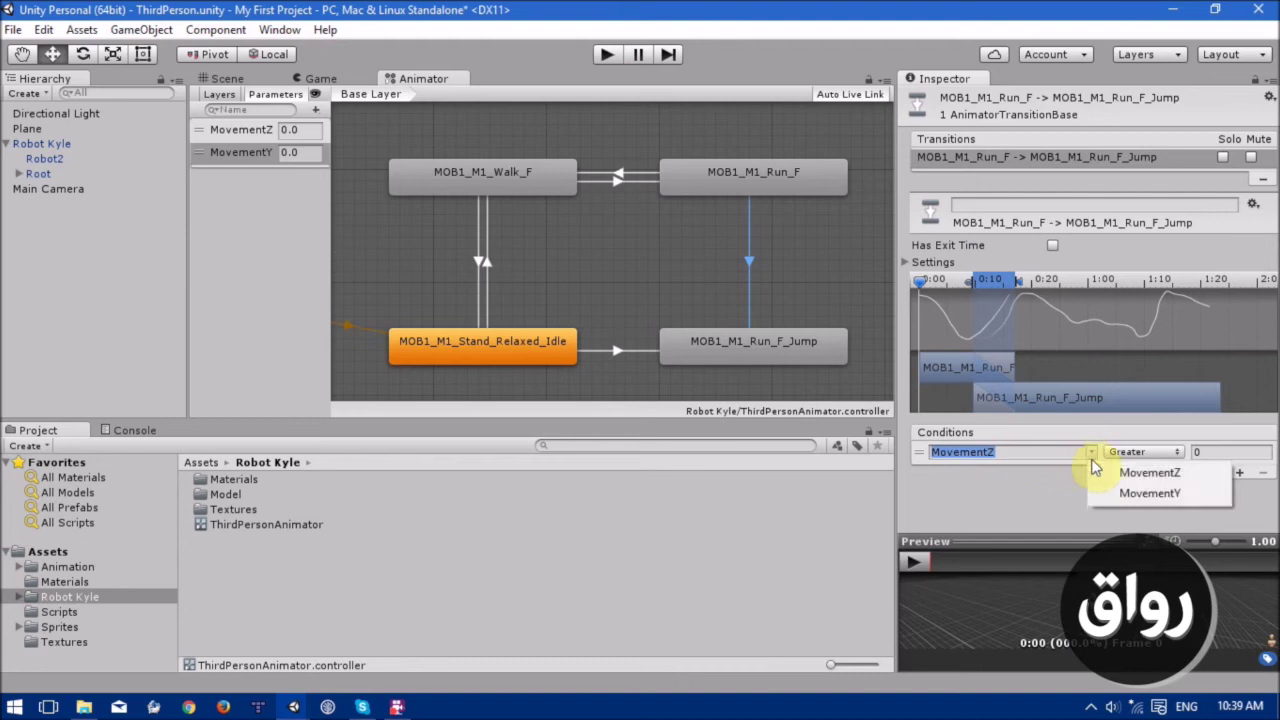
pyautogui.click(1111, 492)
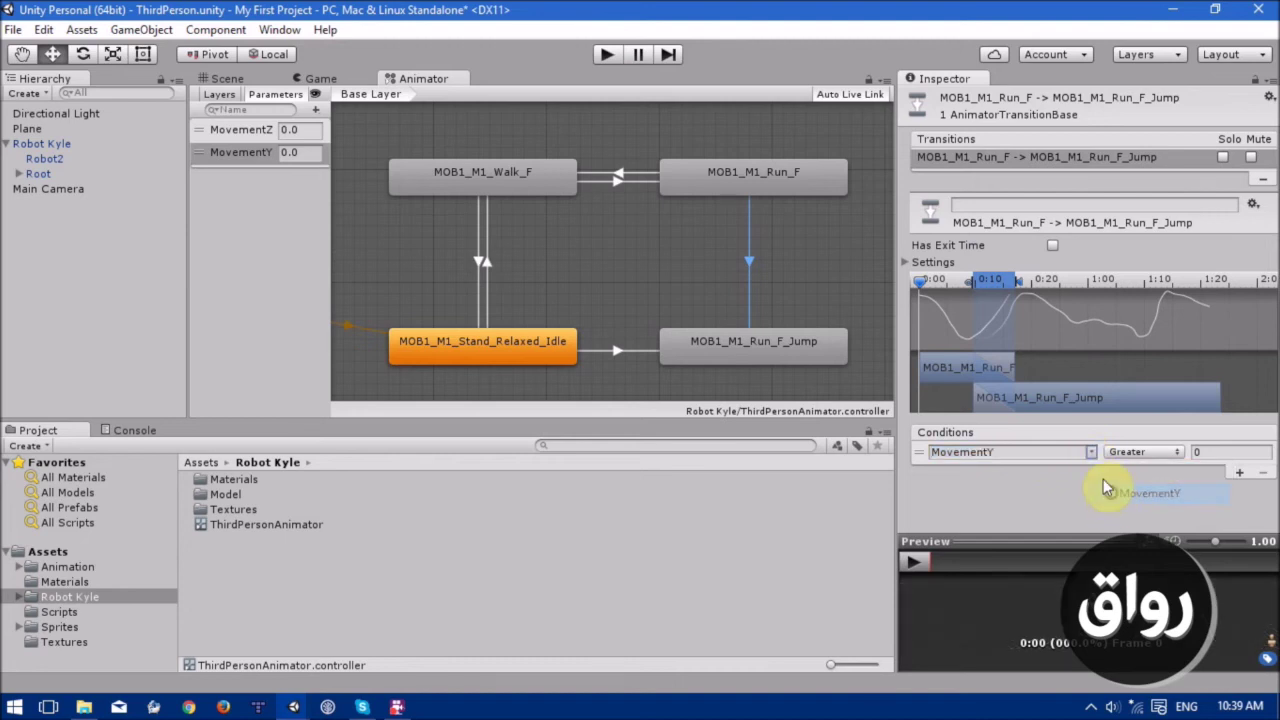
pyautogui.click(1236, 449)
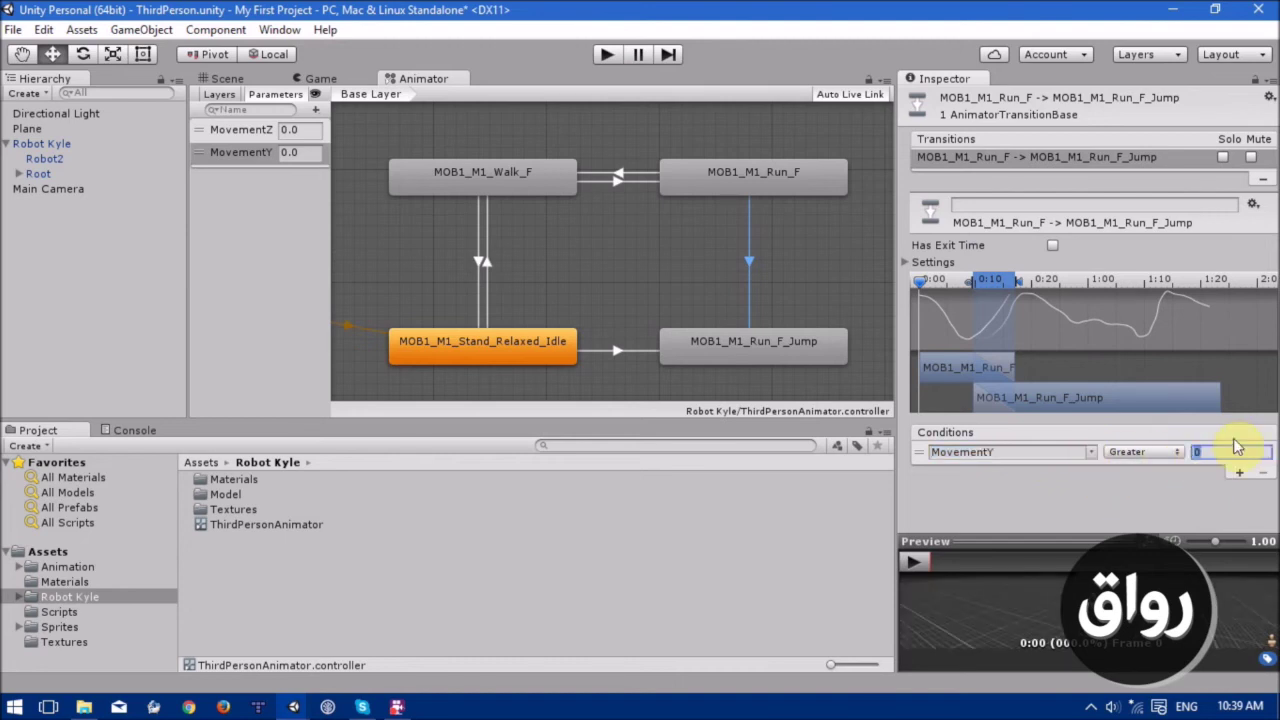
pyautogui.write('.1')
# Create a transition from the Walk_F state to the Run_F_Jump state.
pyautogui.rightClick(509, 173)
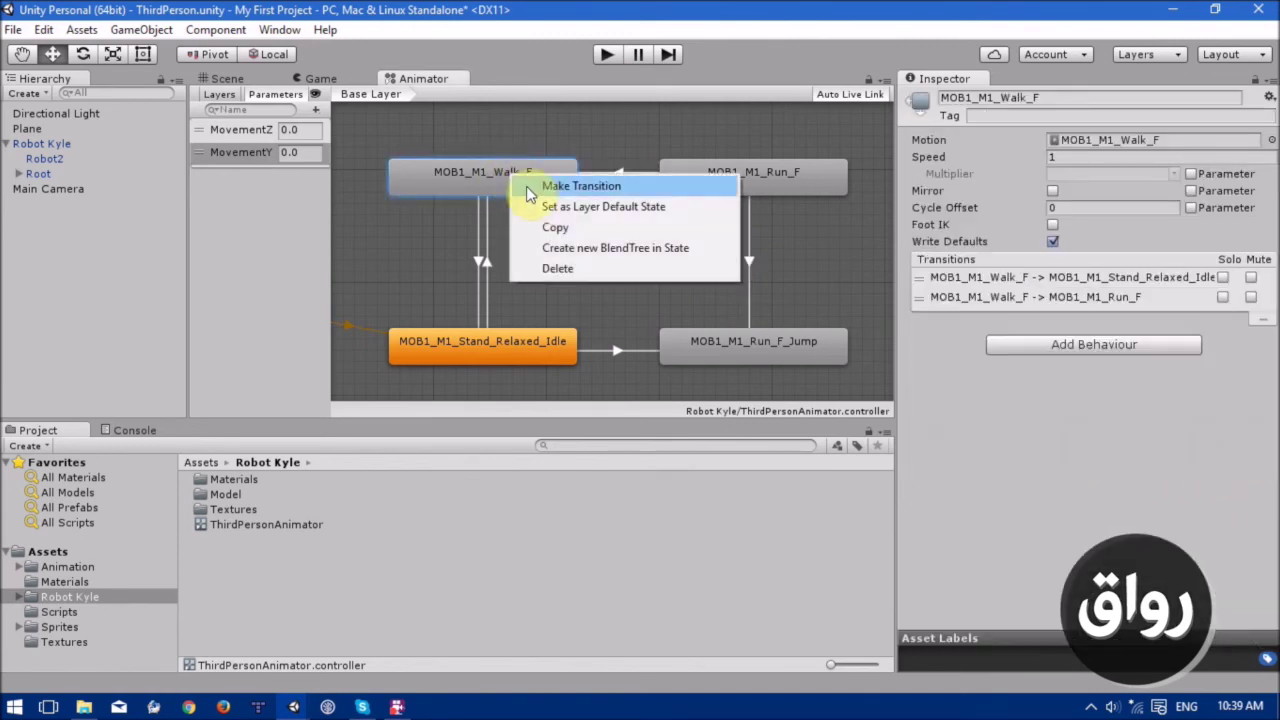
pyautogui.click(535, 185)
pyautogui.click(723, 363)
# Add the condition MovementY Greater than 0.1 to the walk-to-jump transition.
pyautogui.click(616, 265)
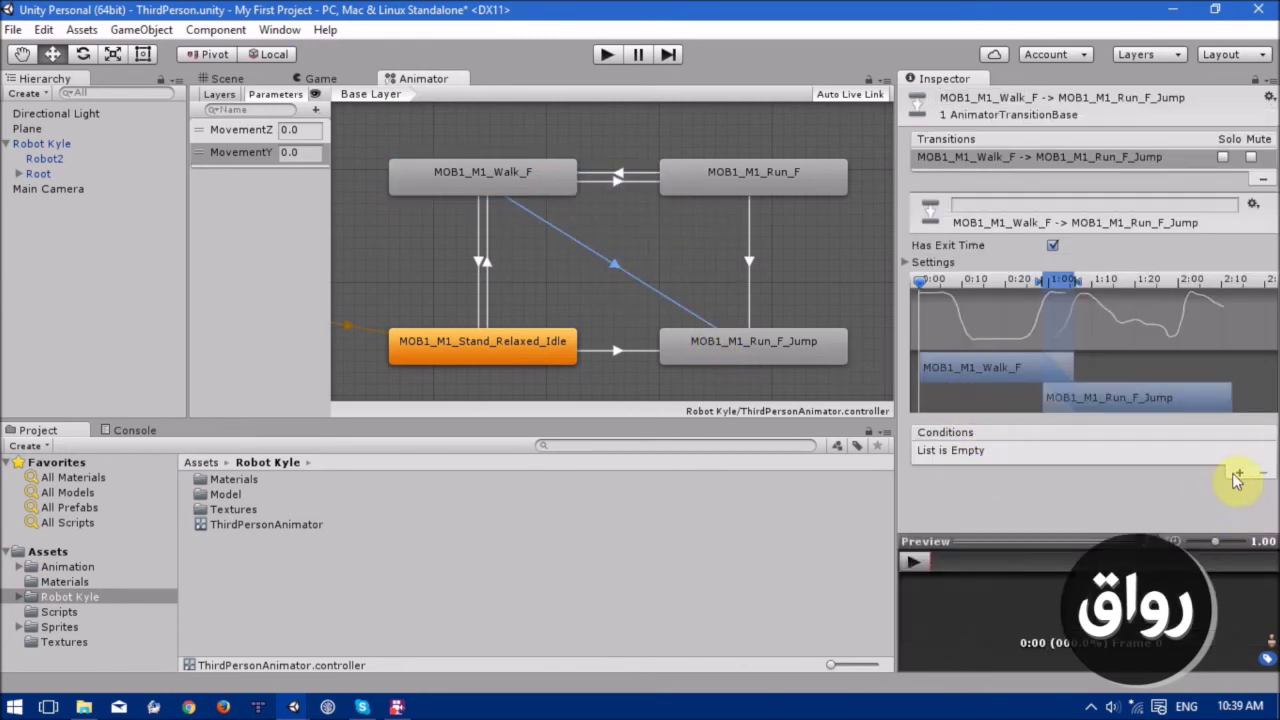
pyautogui.click(1239, 472)
pyautogui.click(1091, 452)
pyautogui.click(1130, 491)
pyautogui.click(1203, 451)
pyautogui.write('.1')
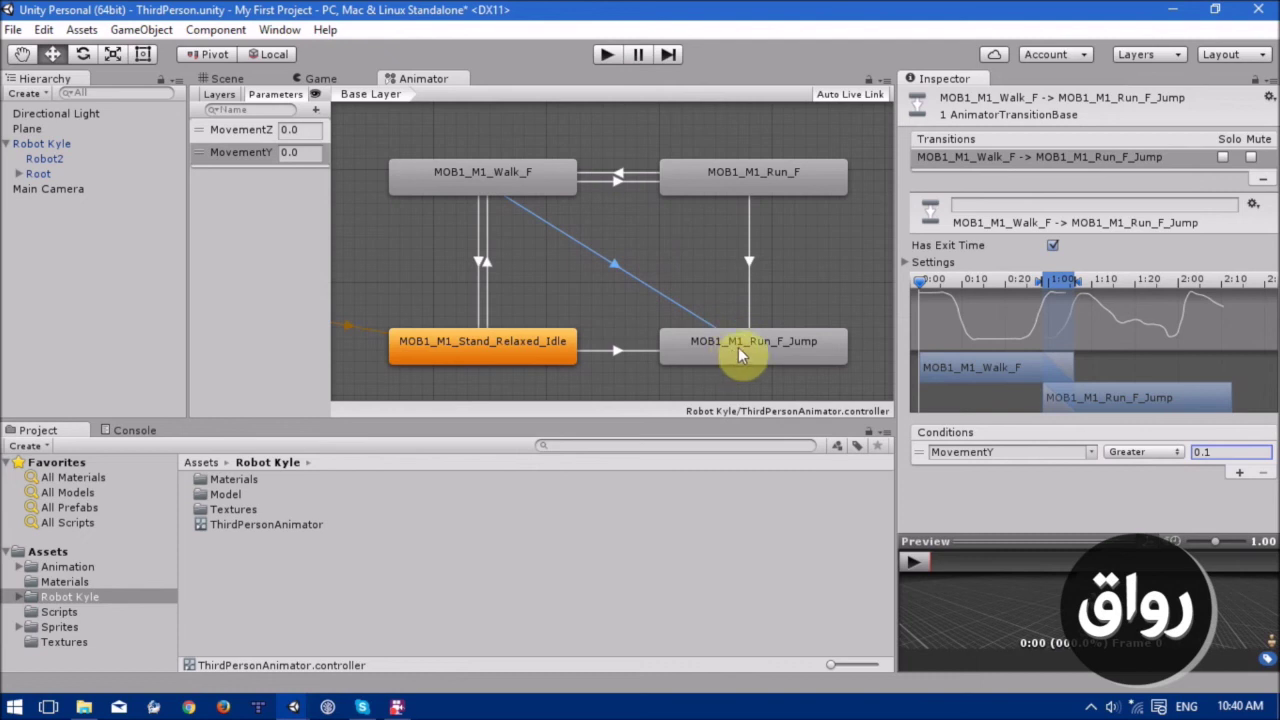
# Enlarge the animation preview and play back the walk-to-jump and run-to-jump transitions.
pyautogui.moveTo(1065, 536); pyautogui.dragTo(1057, 414)
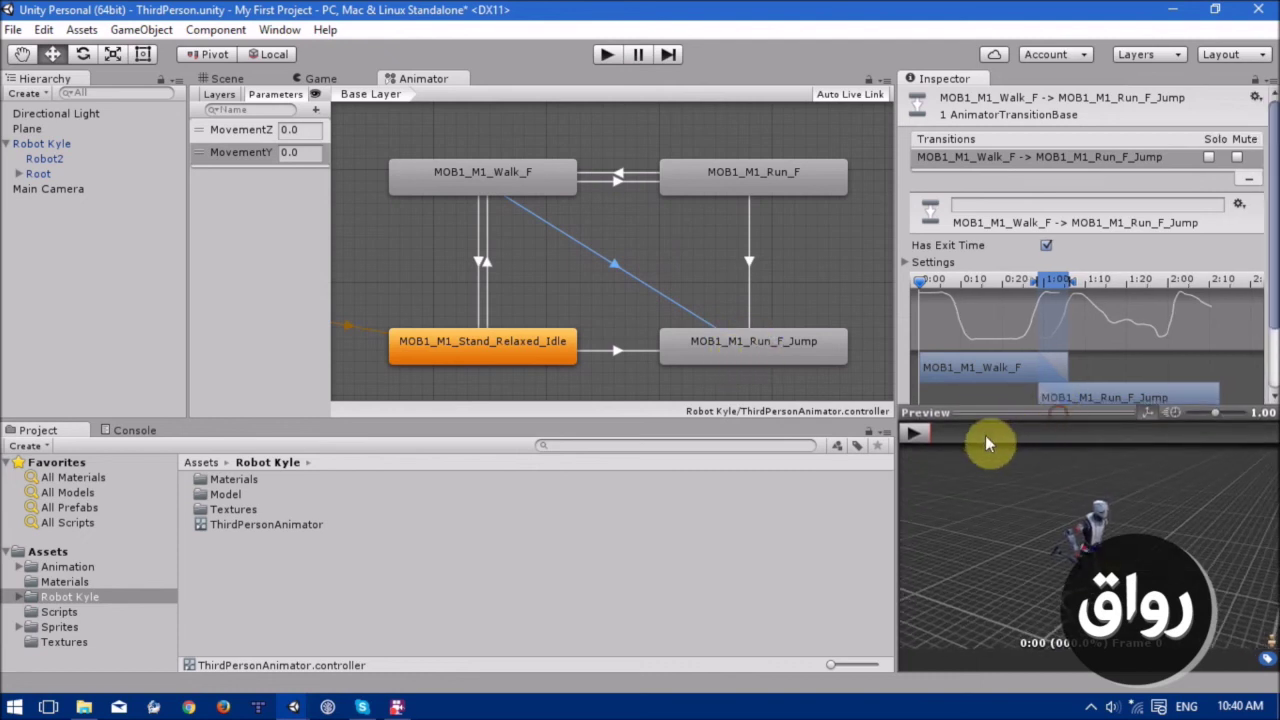
pyautogui.click(917, 432)
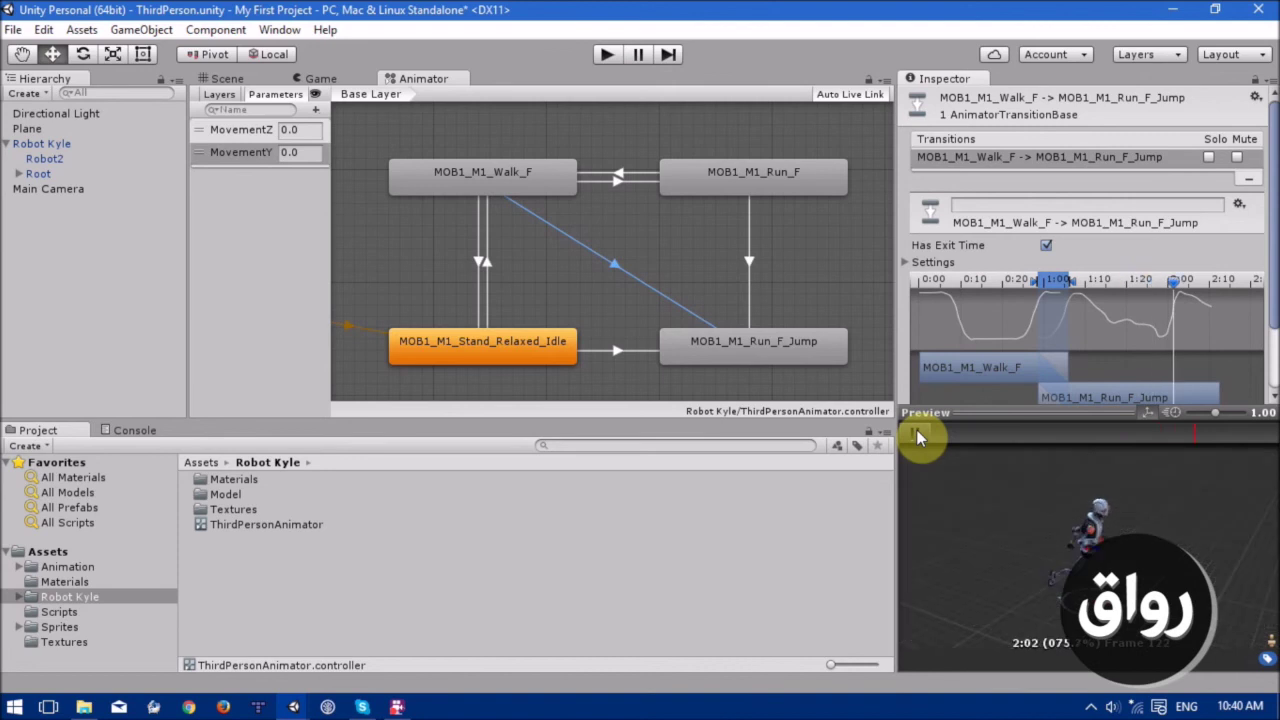
pyautogui.click(916, 432)
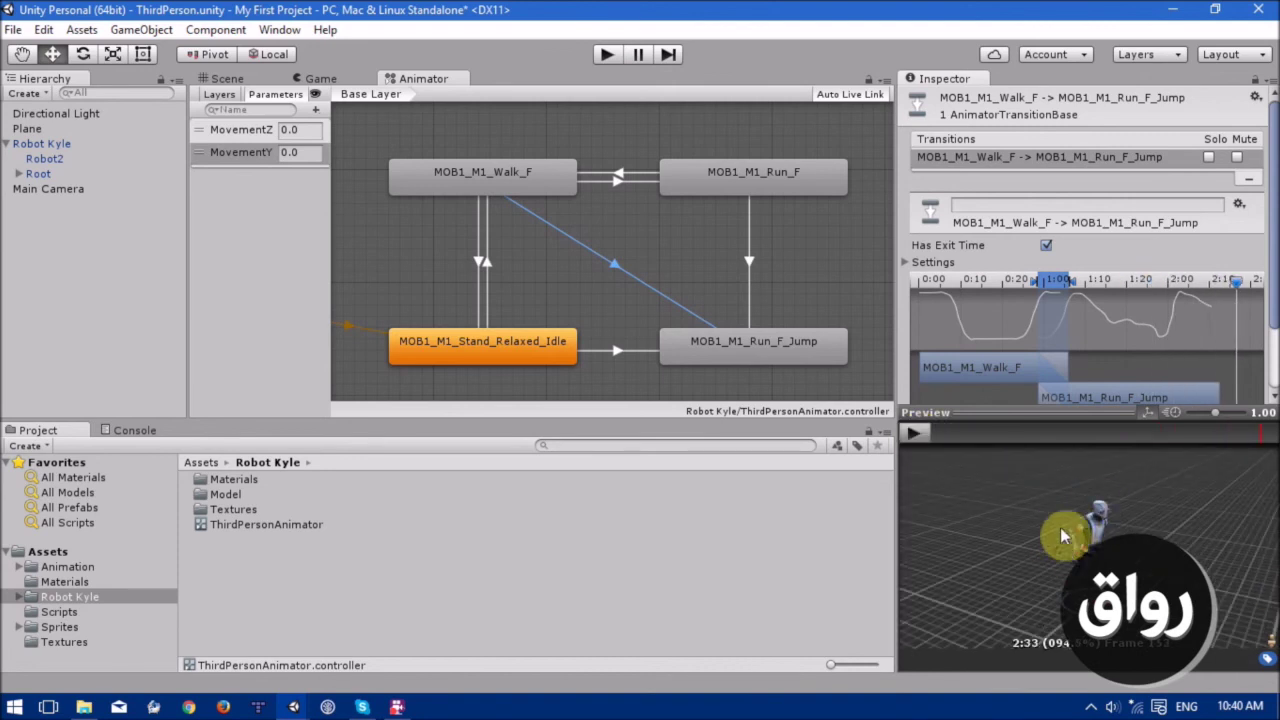
pyautogui.click(749, 262)
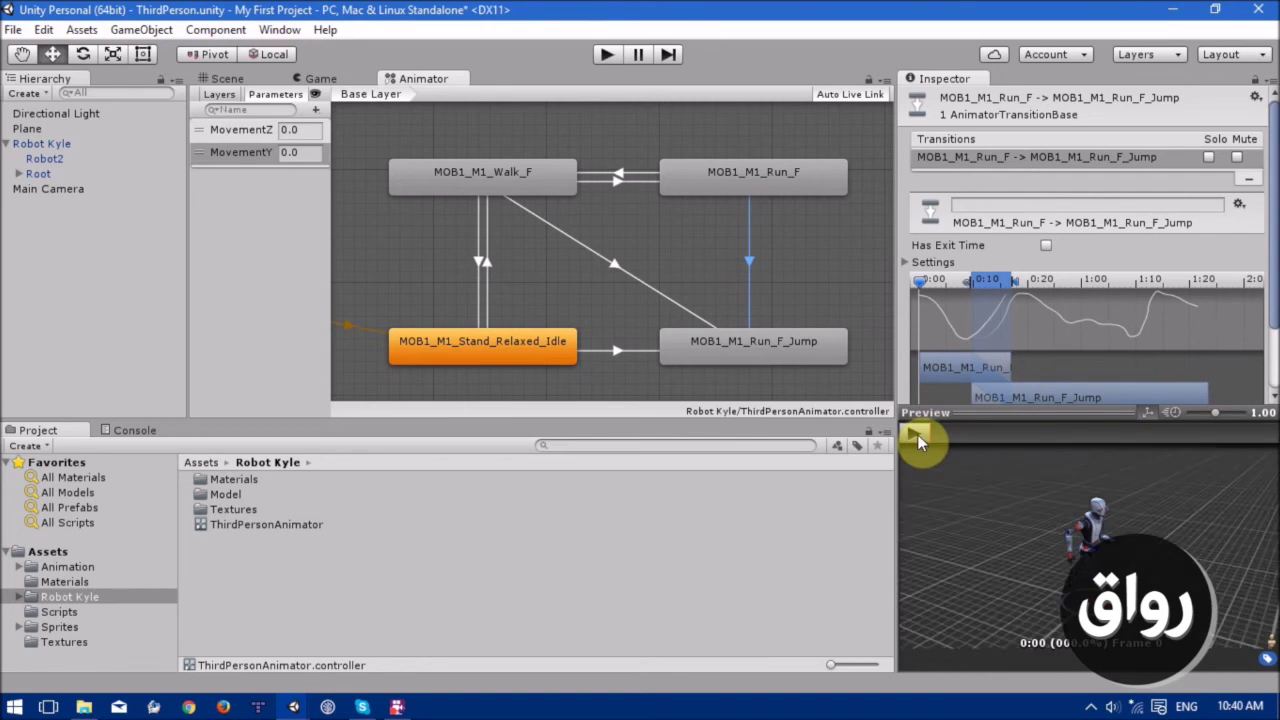
pyautogui.click(917, 434)
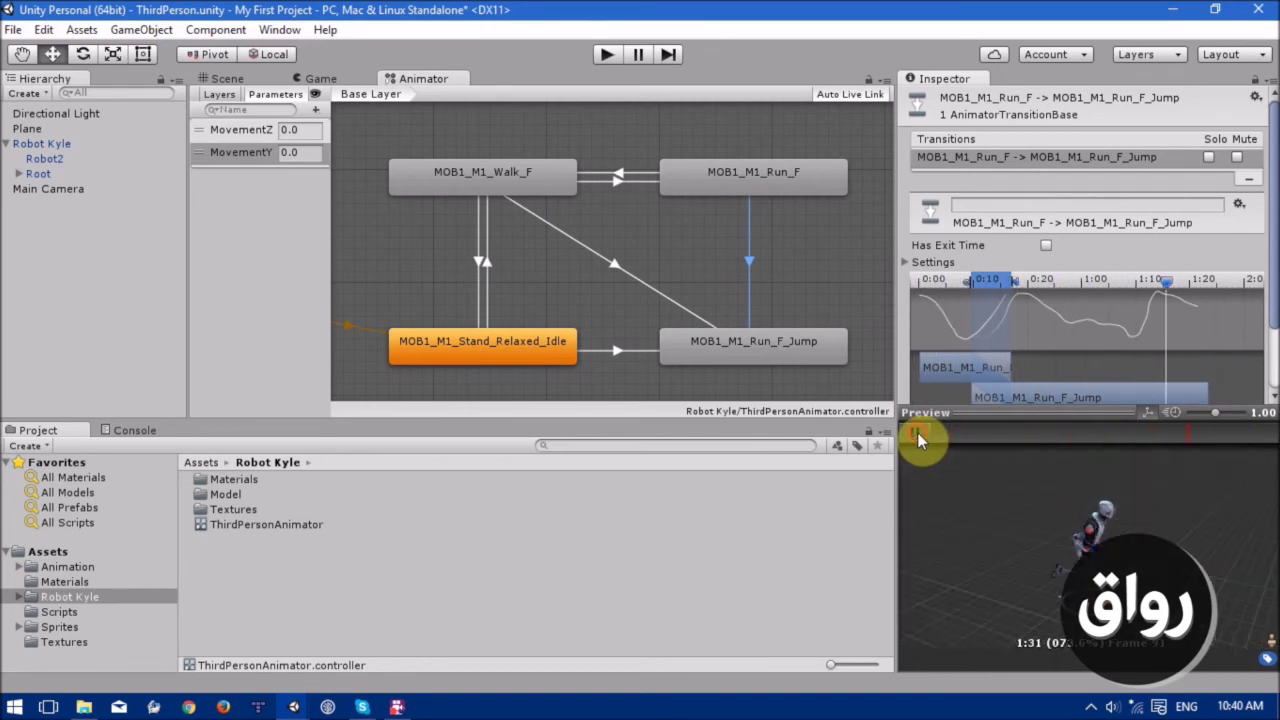
# Play back the idle-to-jump transition in the animation preview and pause it.
pyautogui.click(564, 342)
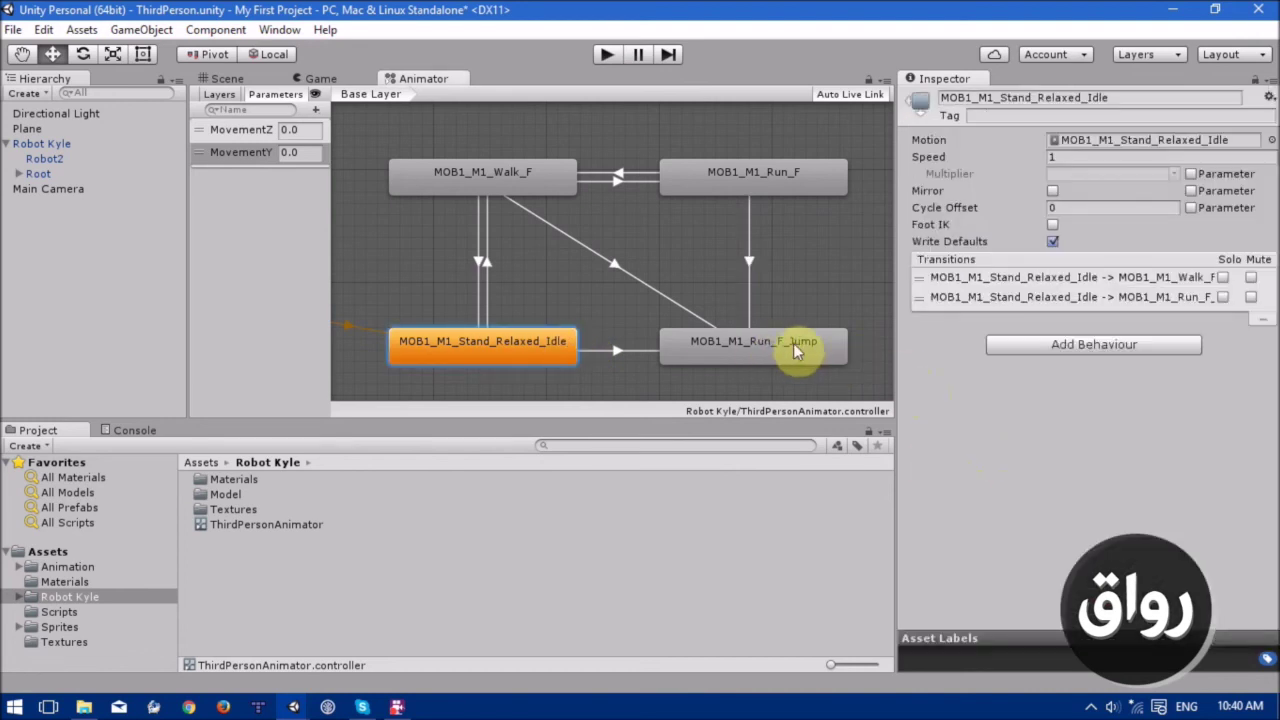
pyautogui.click(638, 351)
pyautogui.click(918, 432)
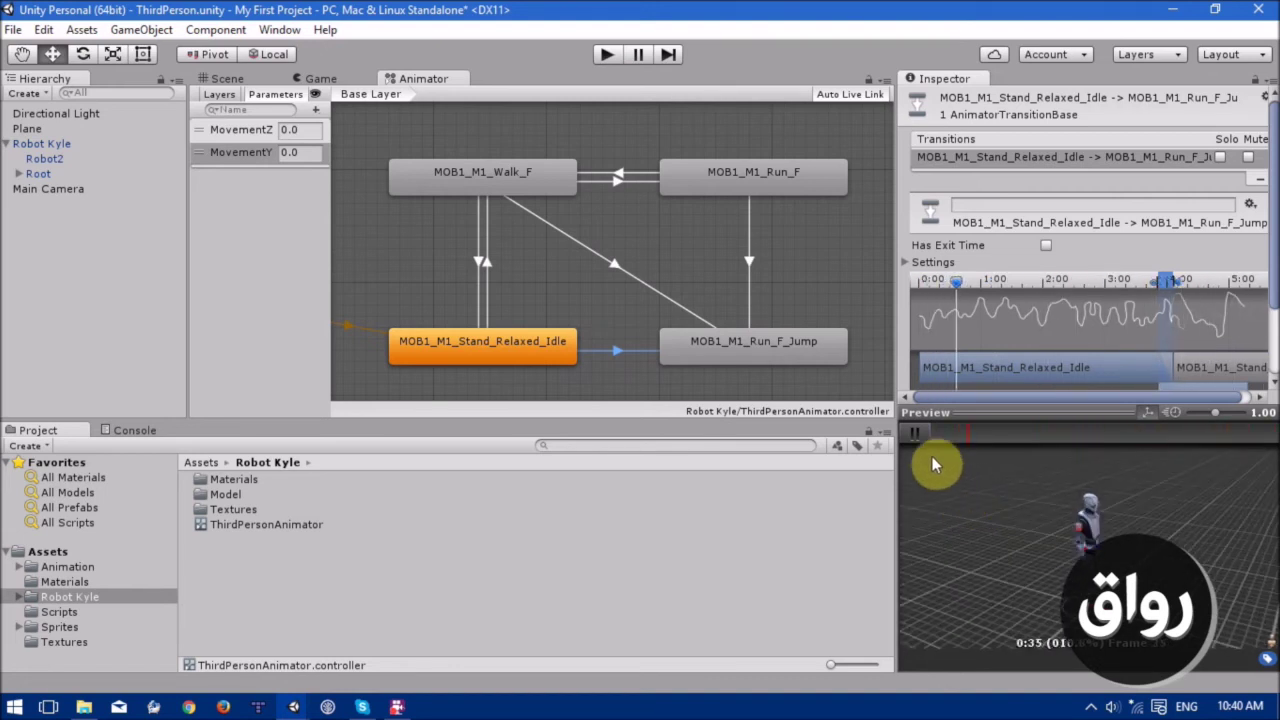
pyautogui.click(919, 434)
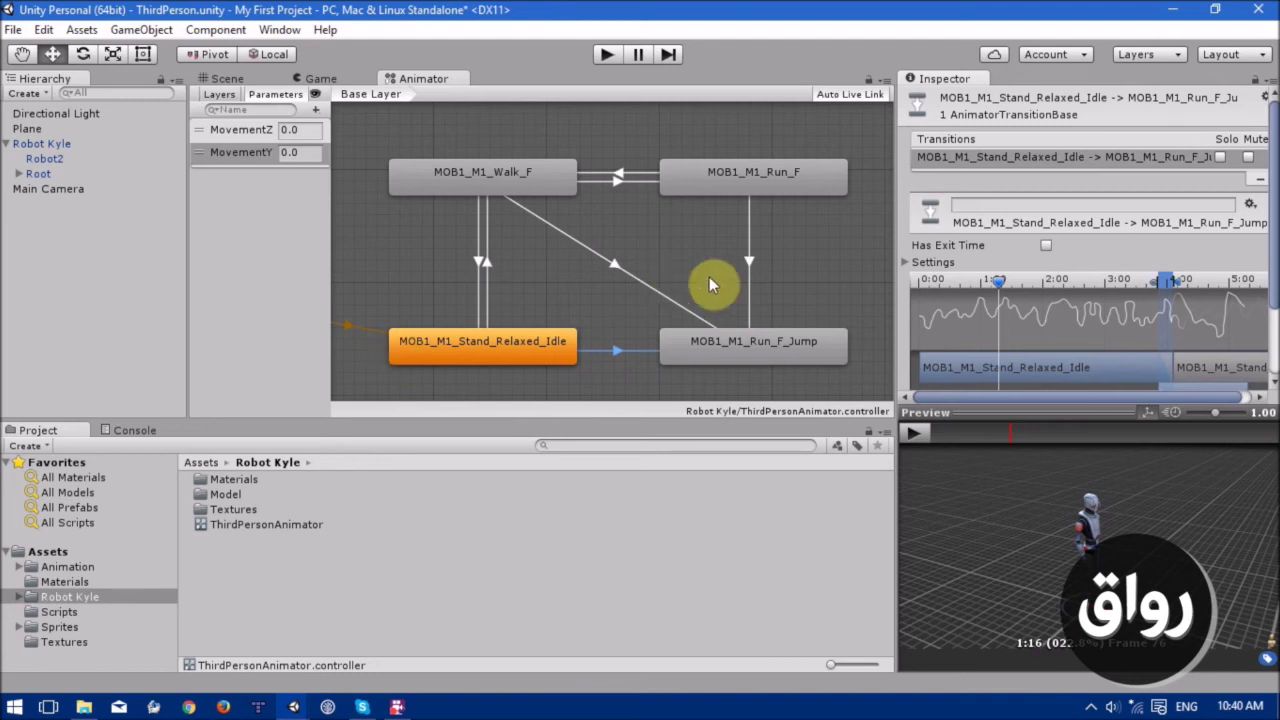
# Create a transition from the Run_F_Jump state back to the Run_F state.
pyautogui.click(799, 343)
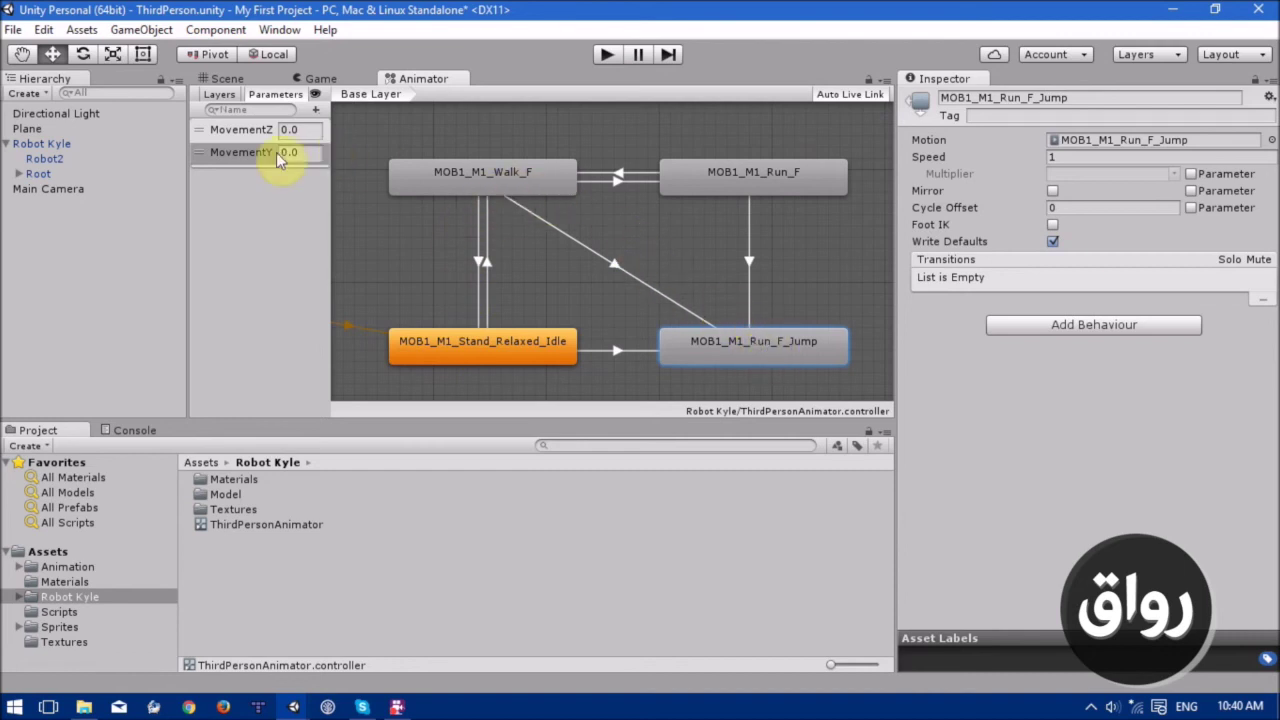
pyautogui.click(238, 131)
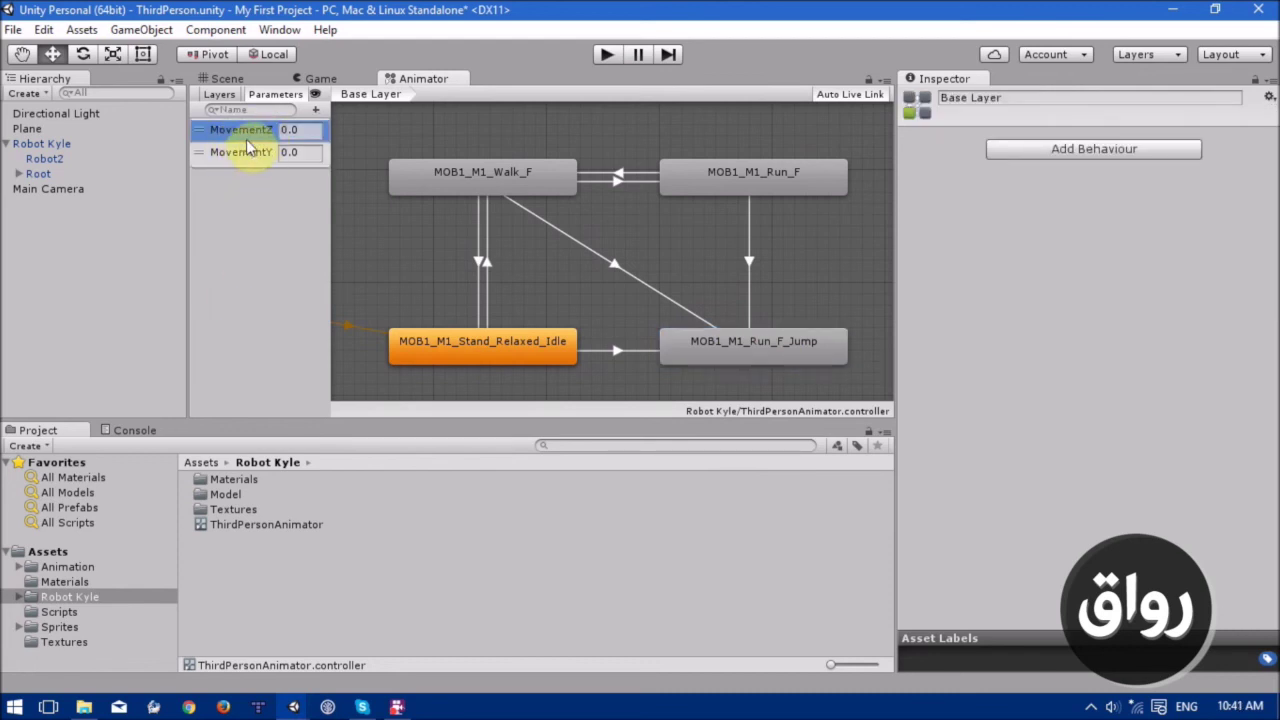
pyautogui.click(770, 343)
pyautogui.rightClick(788, 344)
pyautogui.click(852, 354)
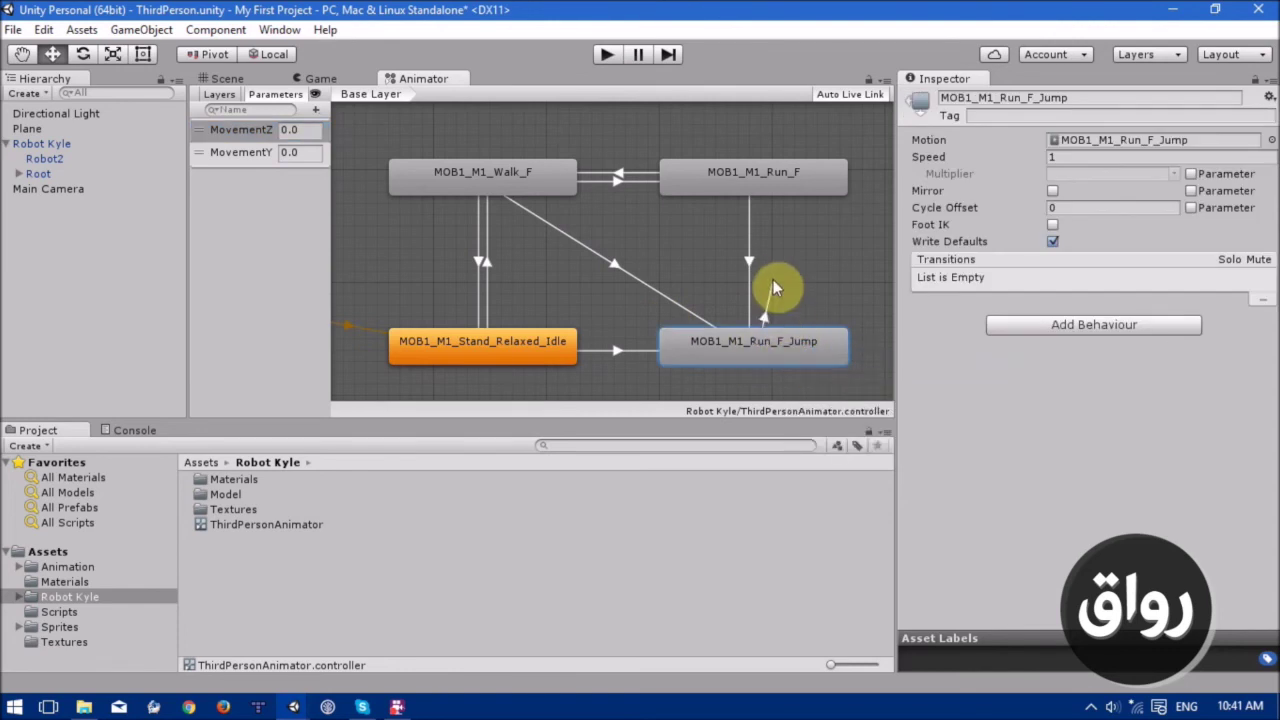
pyautogui.click(783, 198)
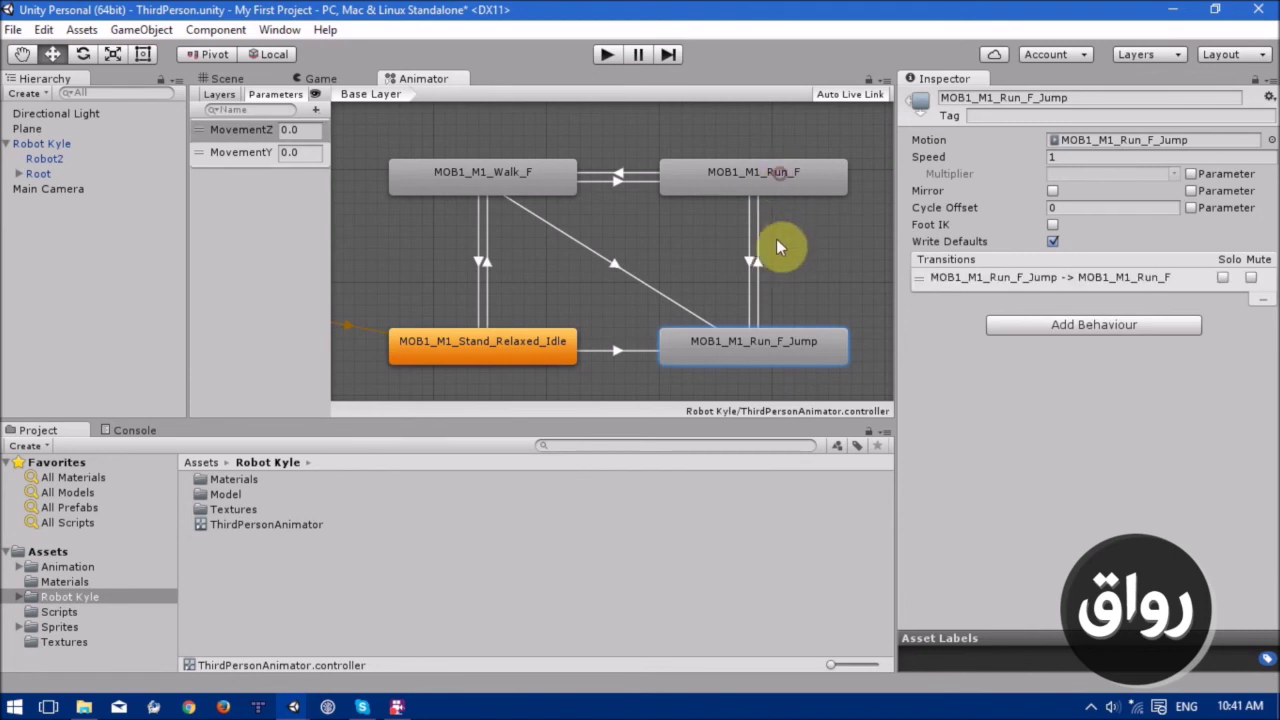
# Disable Has Exit Time on the jump-to-run transition and add the condition MovementY Less than 0.1.
pyautogui.click(757, 268)
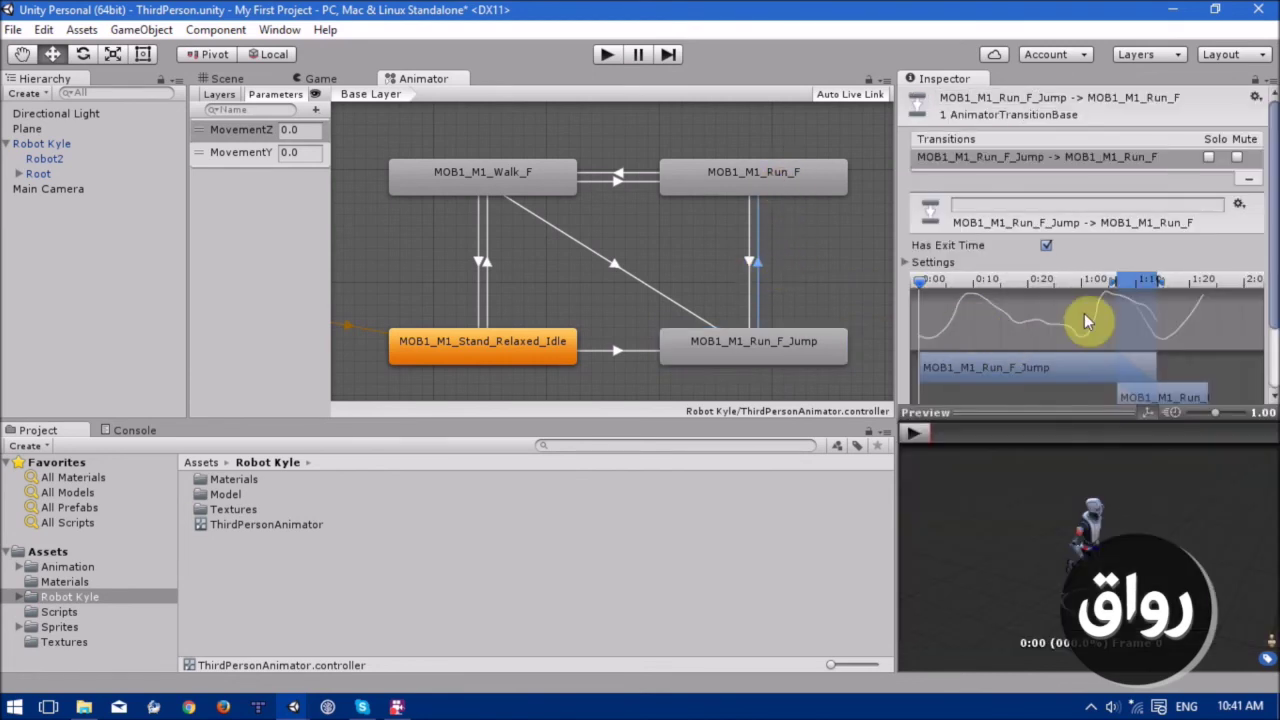
pyautogui.click(1046, 248)
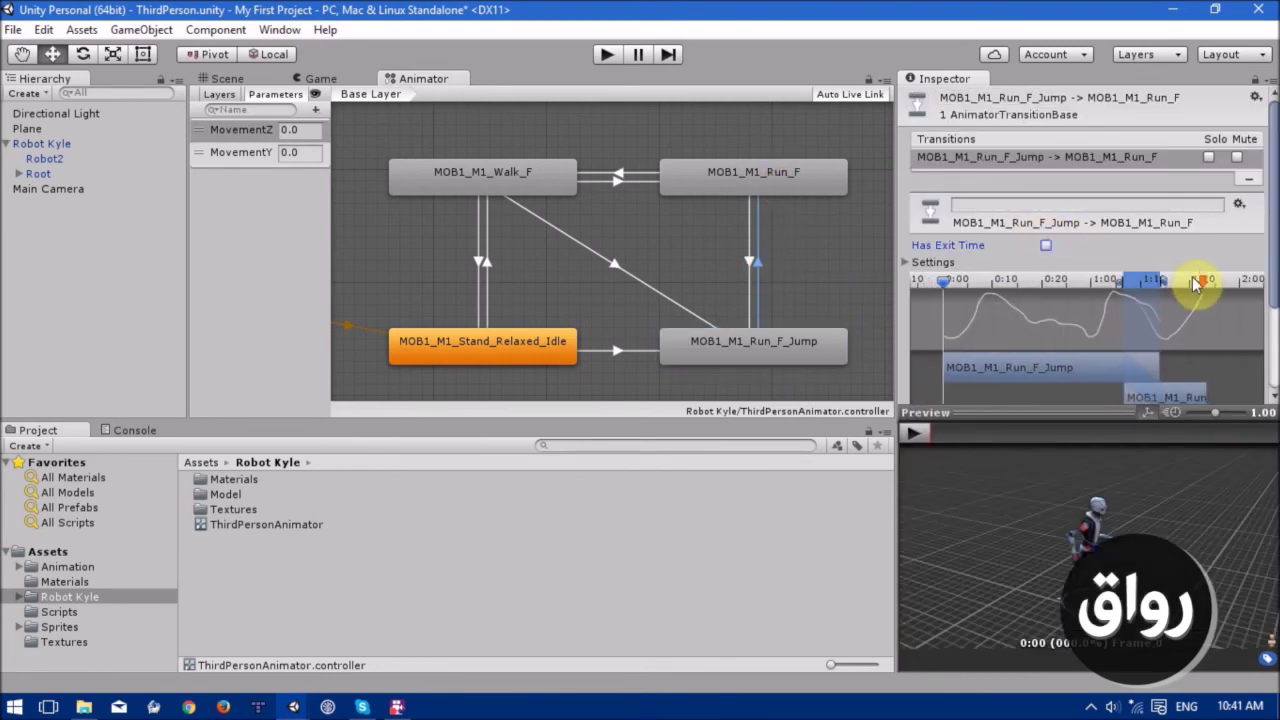
pyautogui.scroll(-3, 1262, 255)
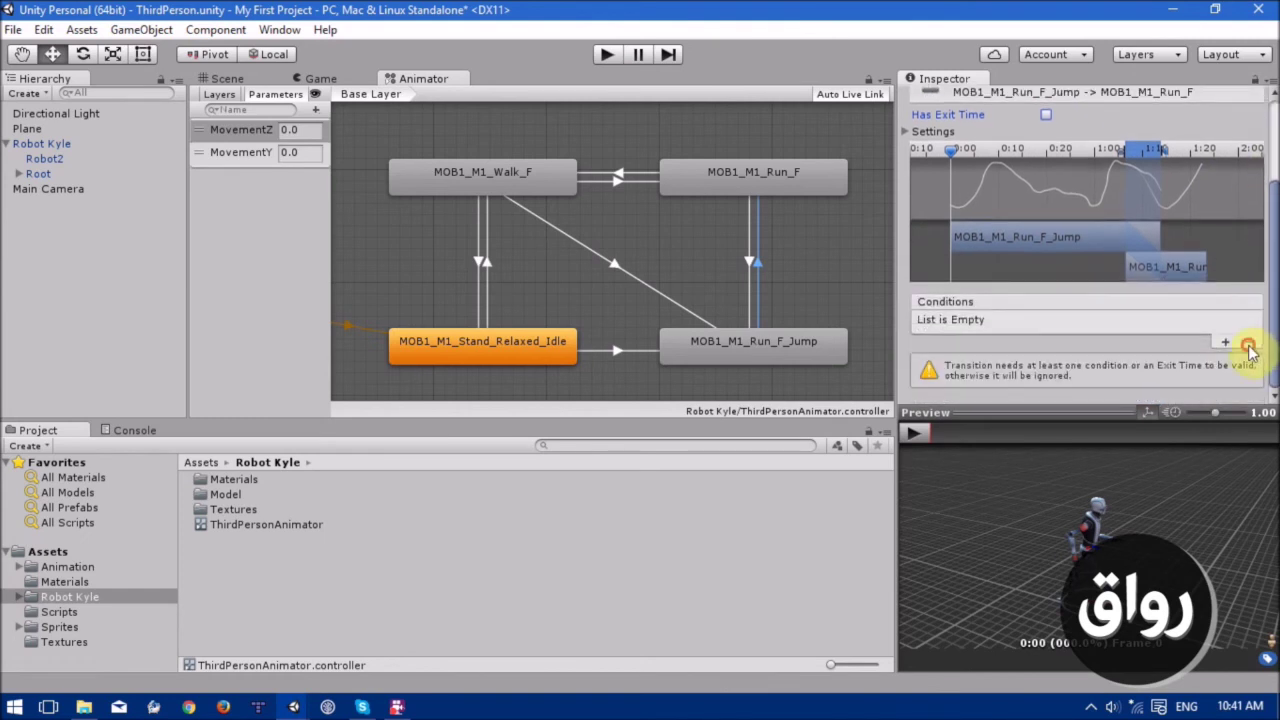
pyautogui.click(1222, 343)
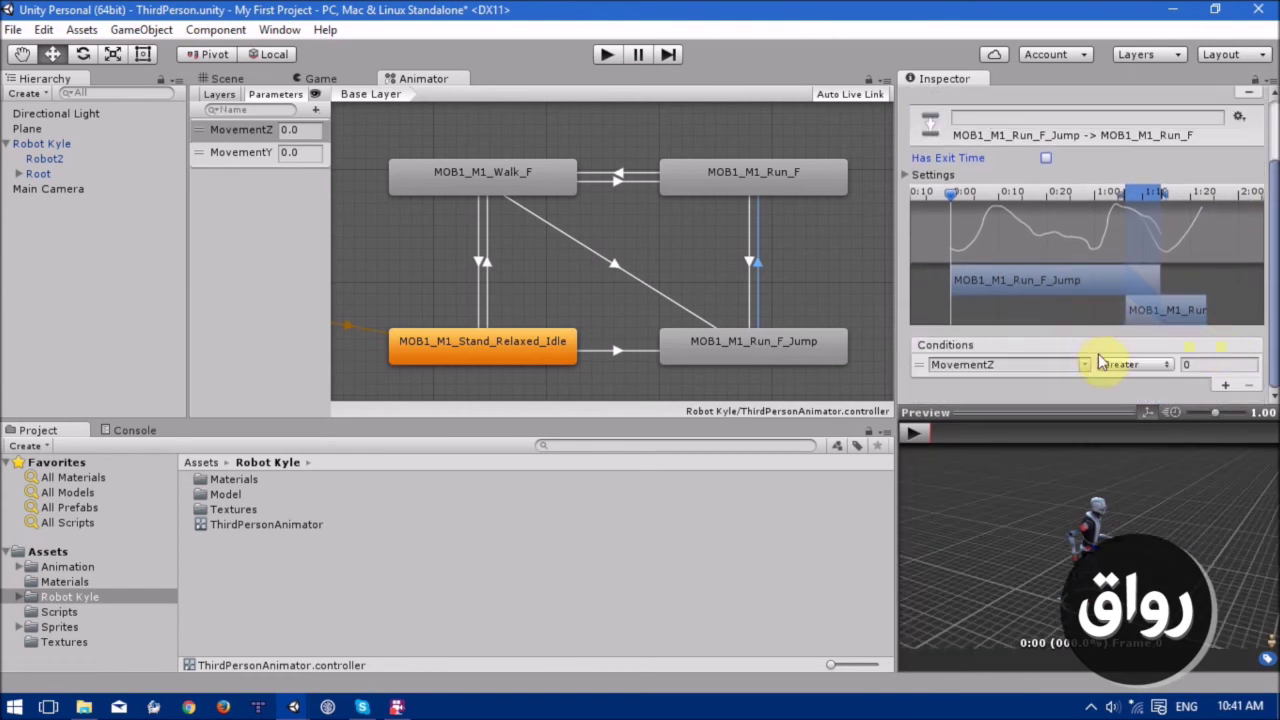
pyautogui.click(1090, 364)
pyautogui.click(1100, 405)
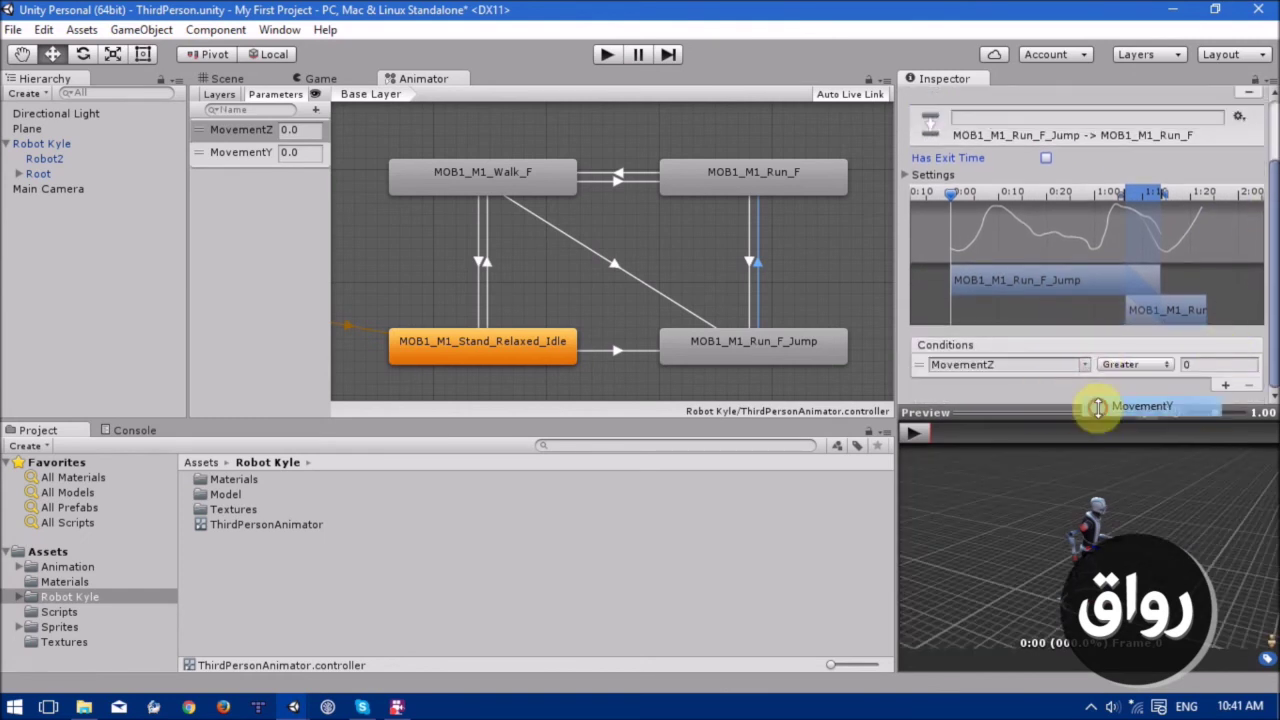
pyautogui.click(1160, 364)
pyautogui.click(1155, 409)
pyautogui.click(1190, 364)
pyautogui.write('0.1')
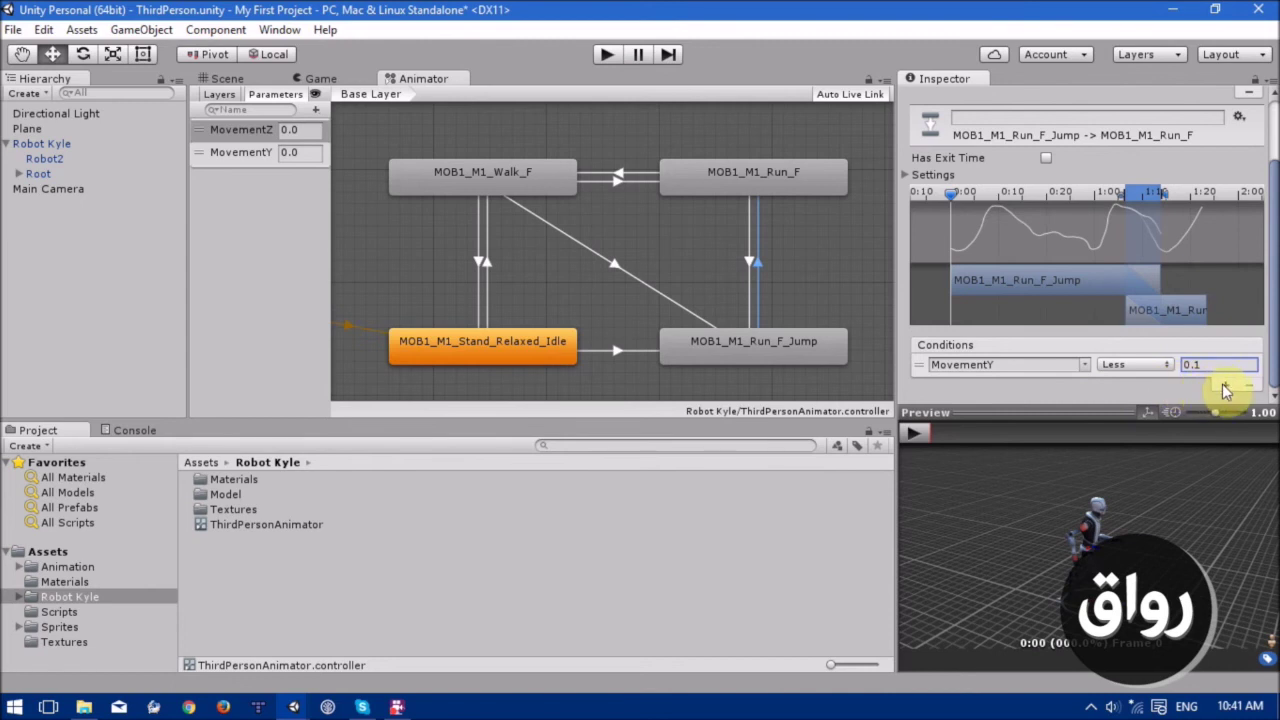
# Add a second condition, MovementZ Greater than 0.4, to the jump-to-run transition.
pyautogui.click(1227, 388)
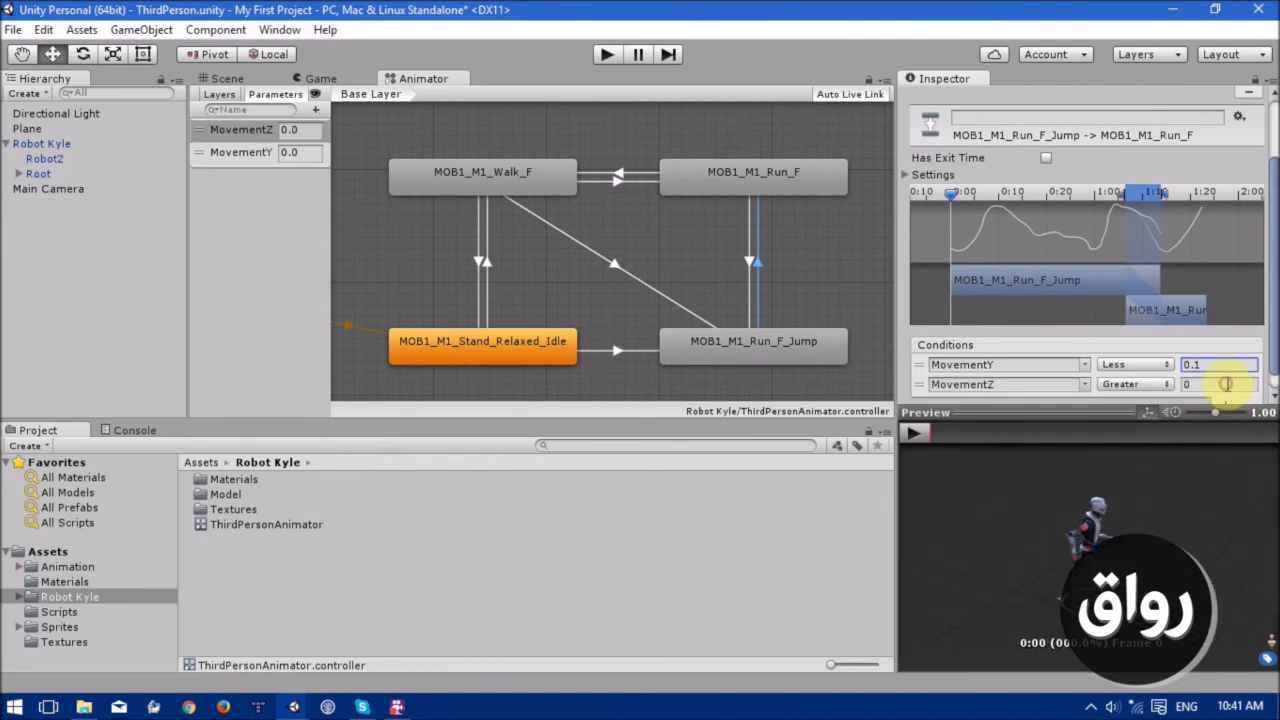
pyautogui.click(1208, 385)
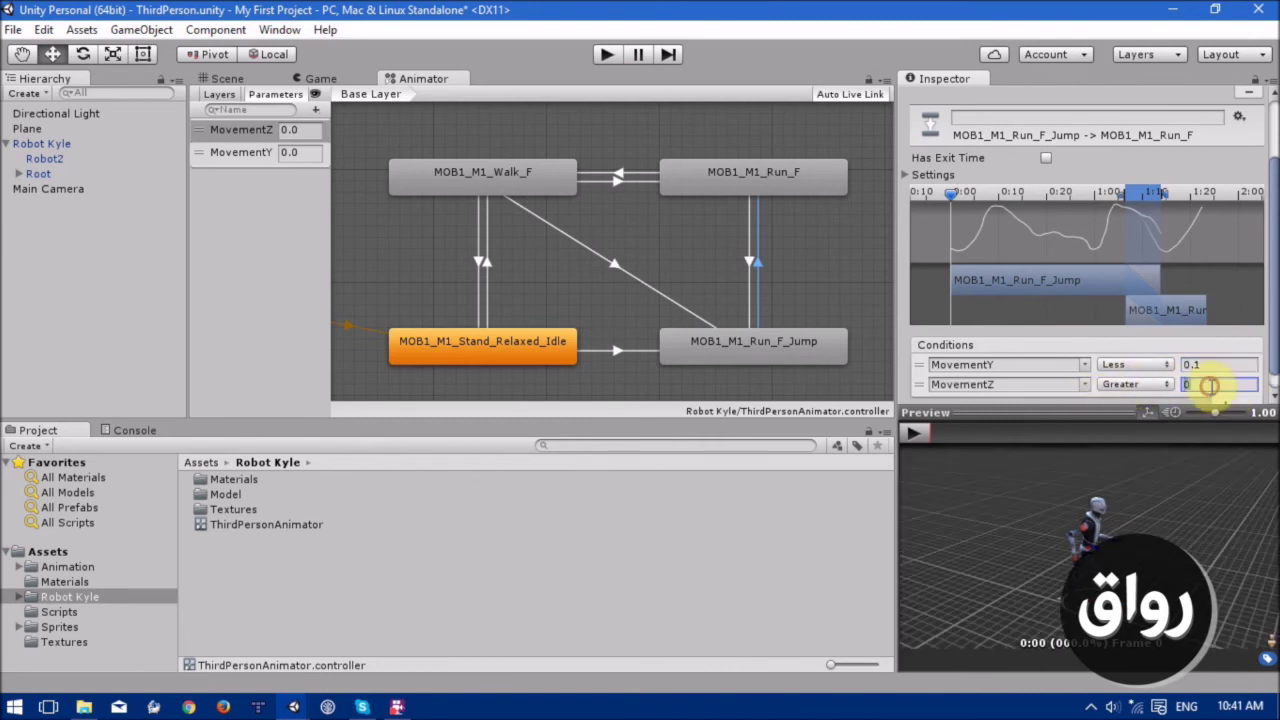
pyautogui.write('.4')
pyautogui.scroll(-1, 1225, 355)
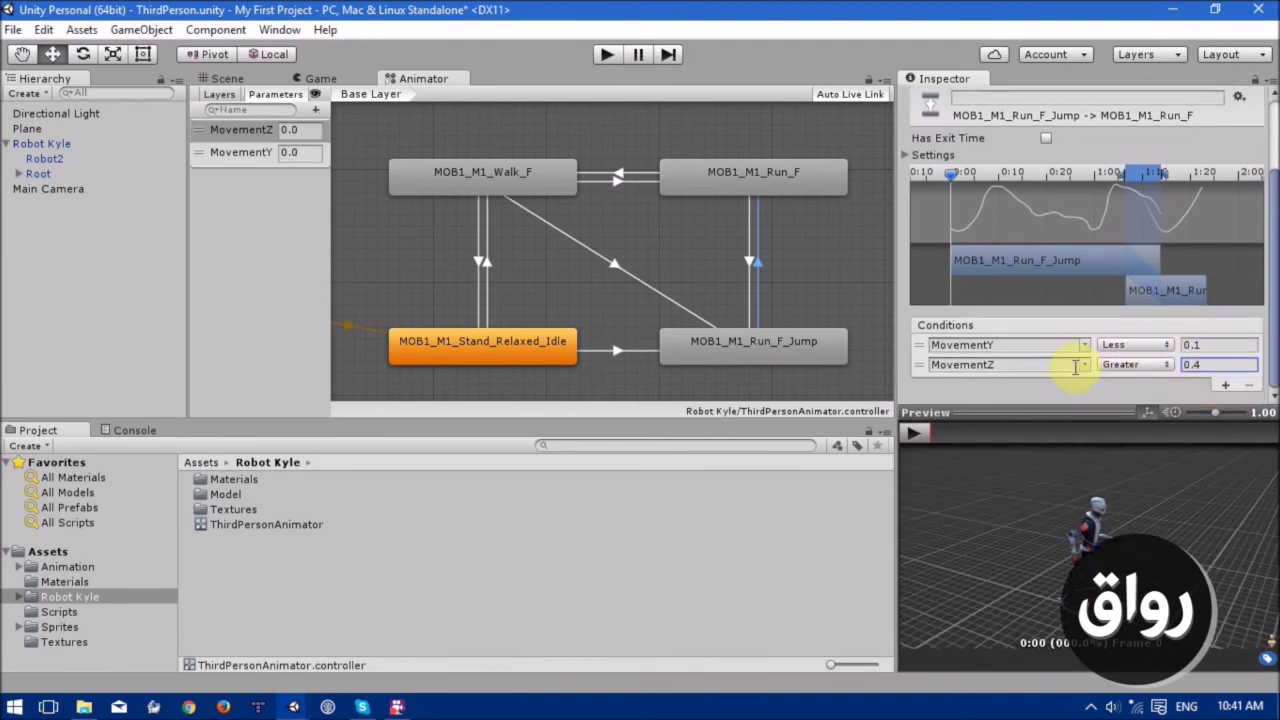
# Create a transition from the Run_F_Jump state back to the Walk_F state.
pyautogui.rightClick(762, 344)
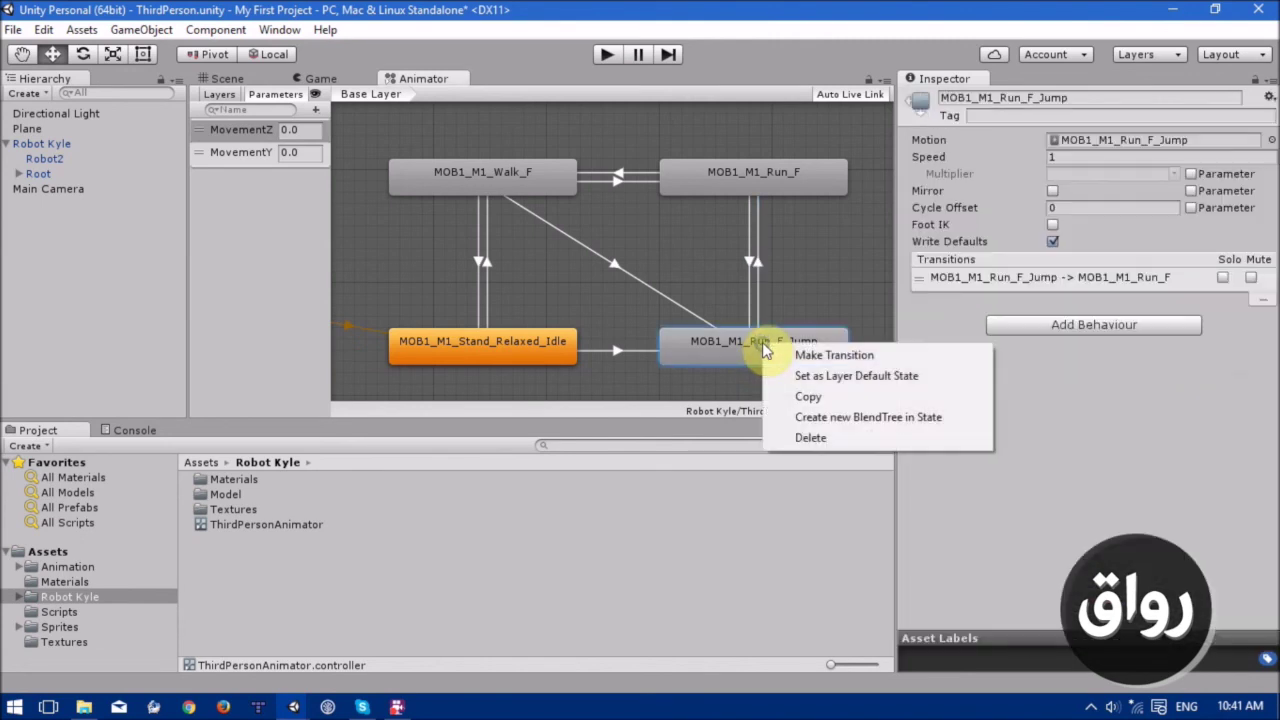
pyautogui.click(768, 352)
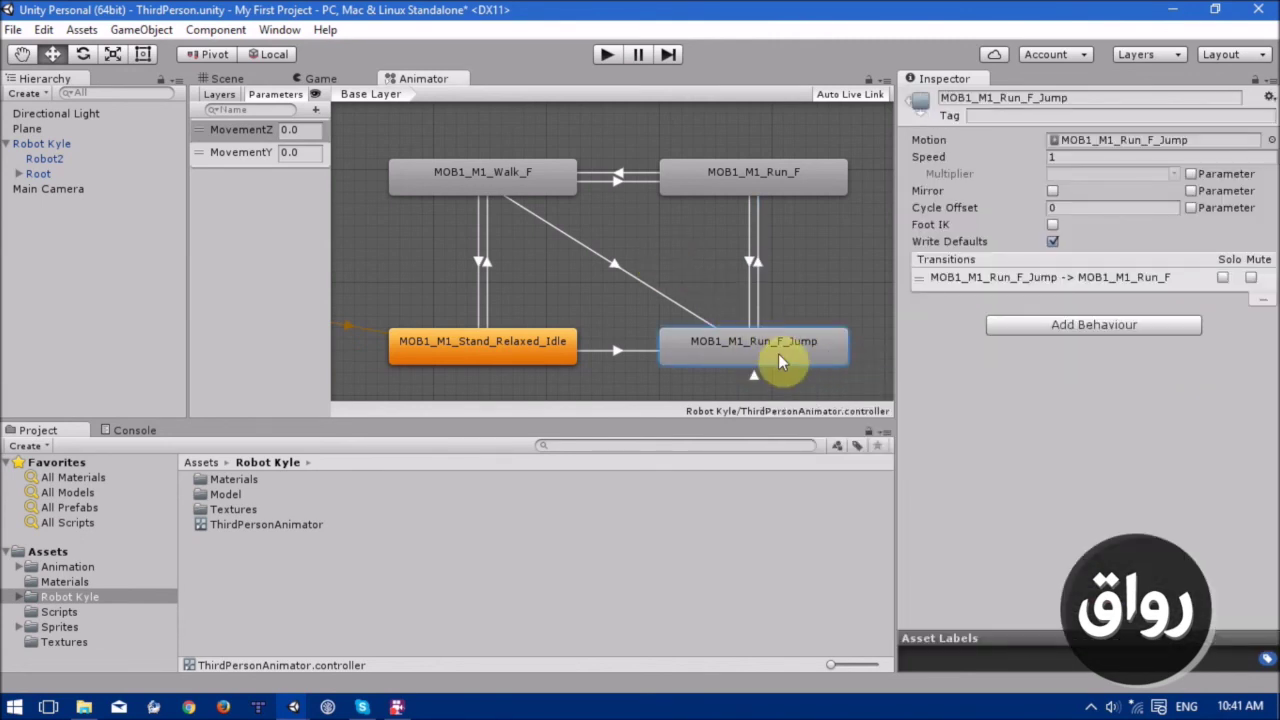
pyautogui.click(504, 170)
# Disable Has Exit Time on the jump-to-walk transition and add the condition MovementY Less than 0.1.
pyautogui.click(620, 257)
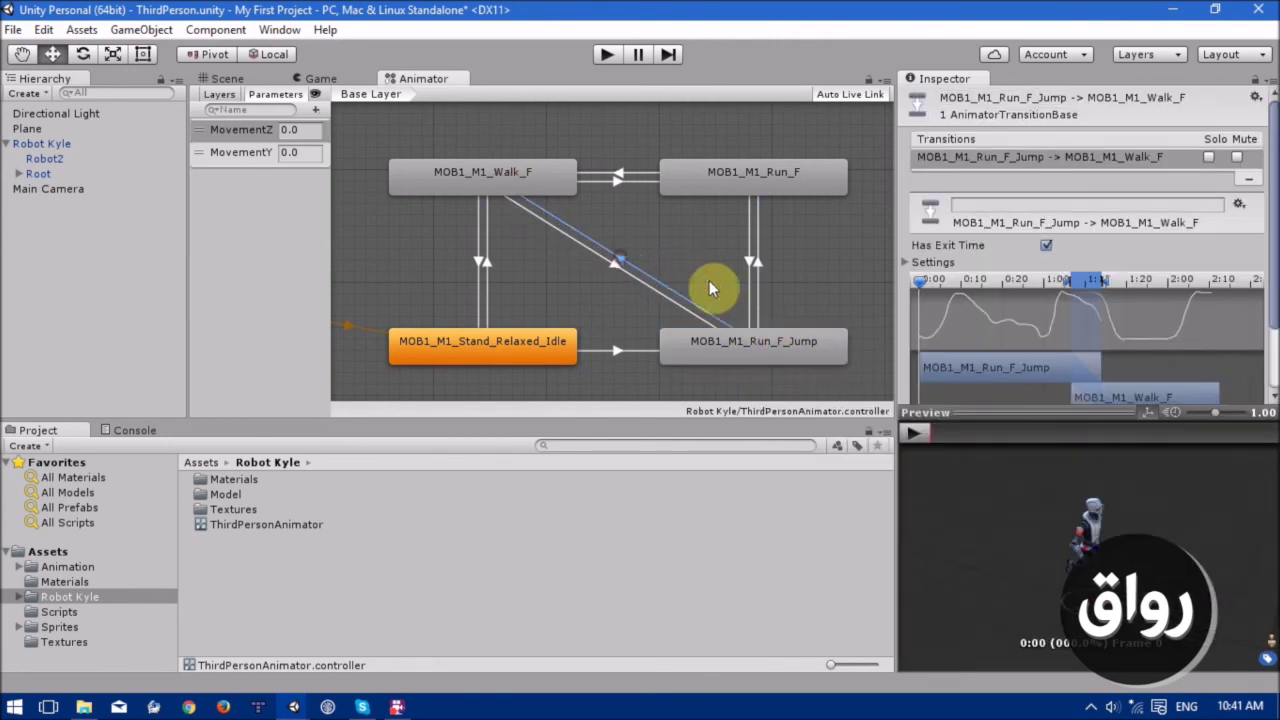
pyautogui.click(1046, 246)
pyautogui.scroll(-3, 1257, 274)
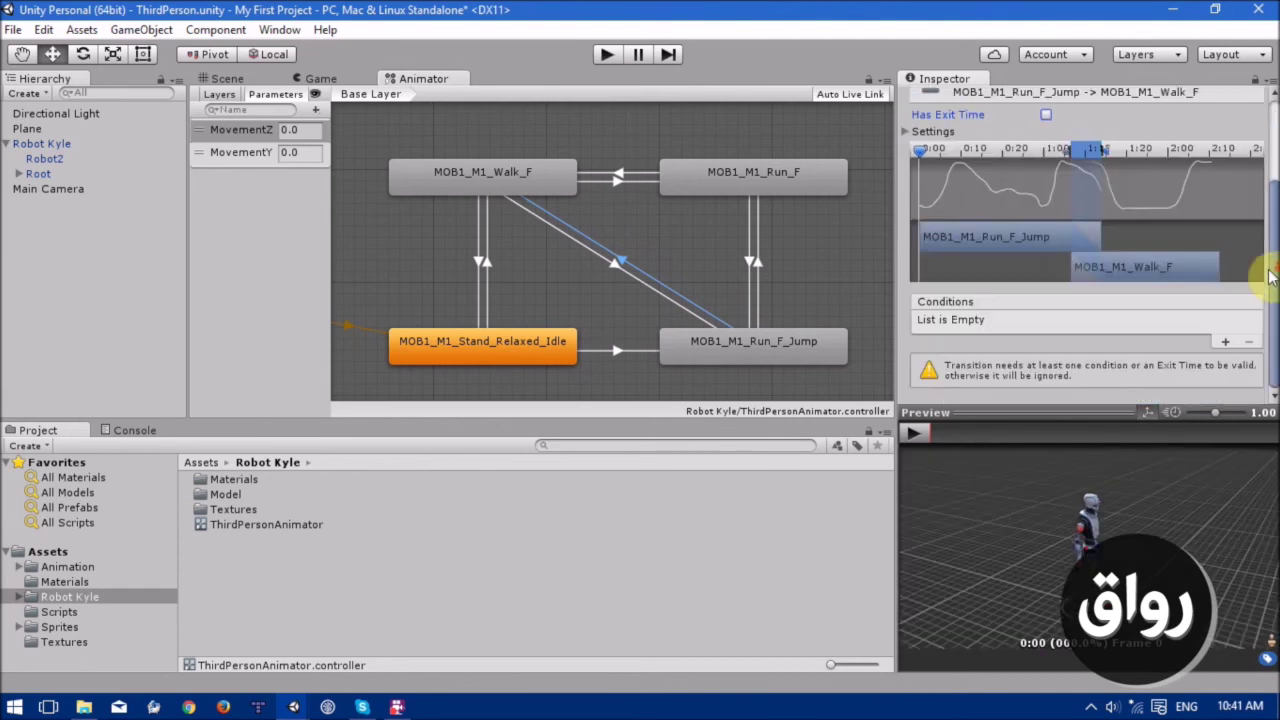
pyautogui.click(1224, 343)
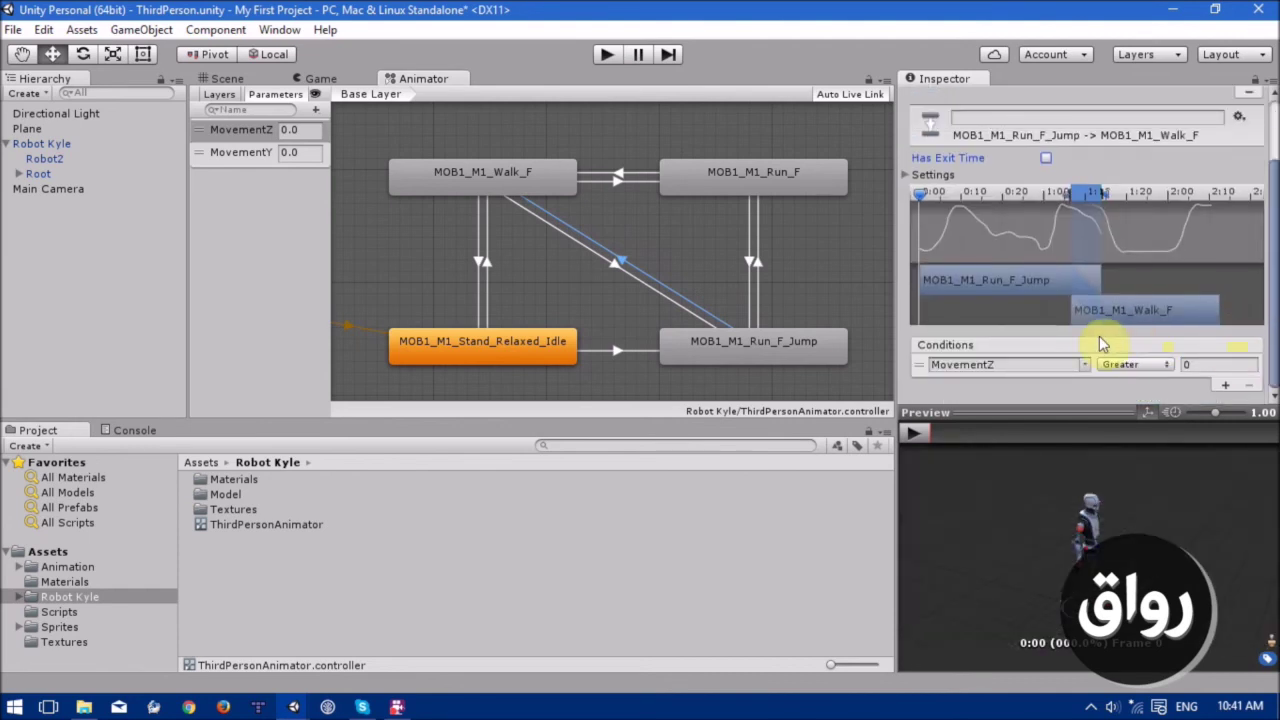
pyautogui.click(1085, 363)
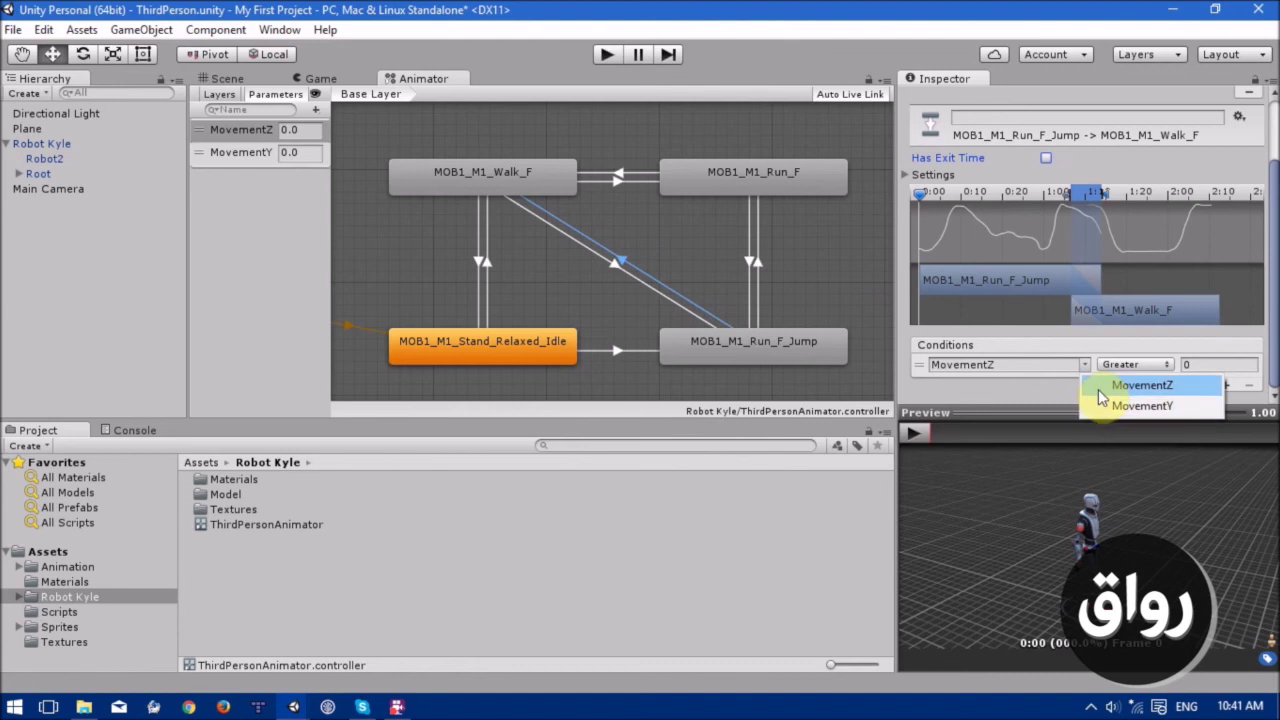
pyautogui.click(1141, 406)
pyautogui.click(1140, 366)
pyautogui.click(1141, 398)
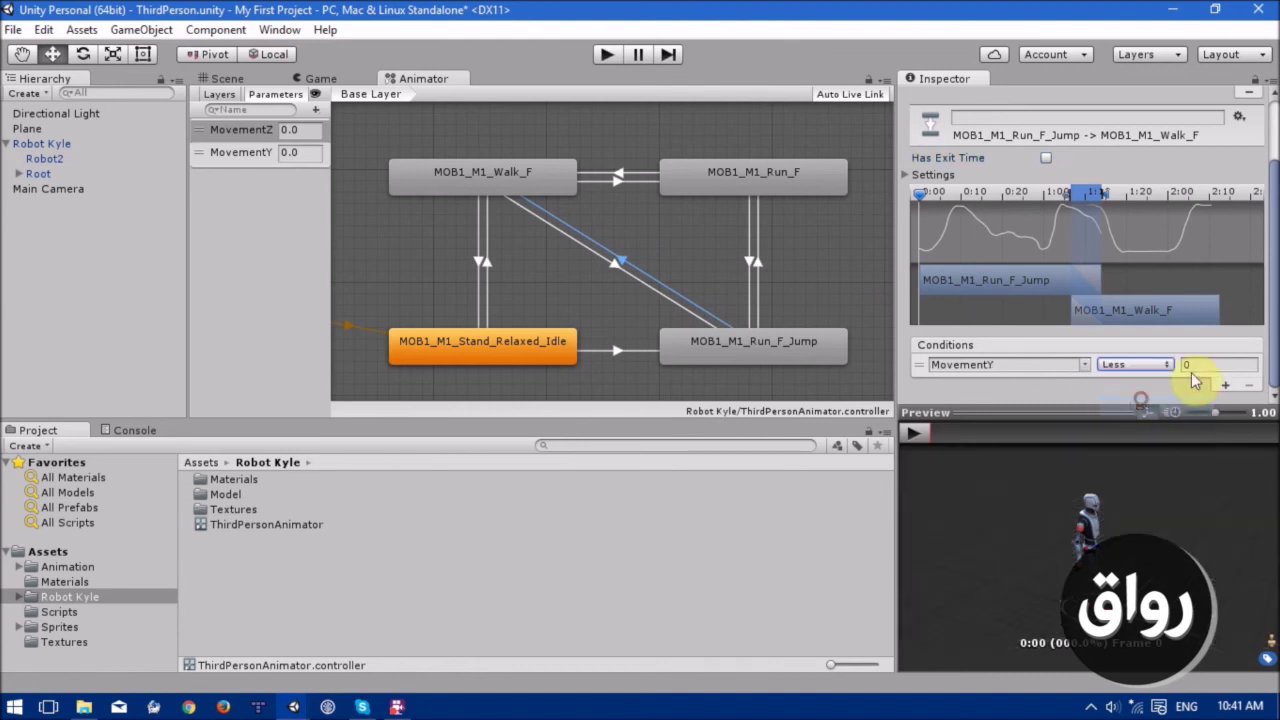
pyautogui.click(1190, 364)
pyautogui.write('0.1')
# Add a second condition, MovementZ Less than 0.4, to the jump-to-walk transition.
pyautogui.click(1226, 389)
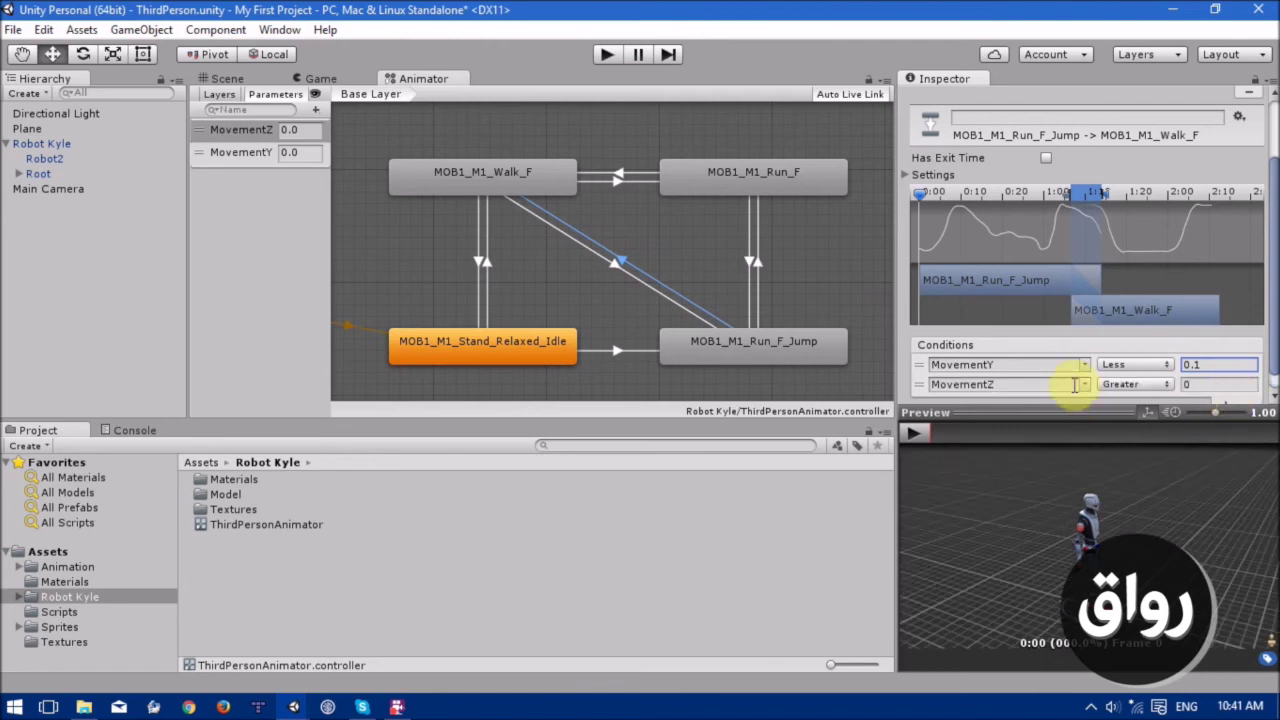
pyautogui.click(1086, 386)
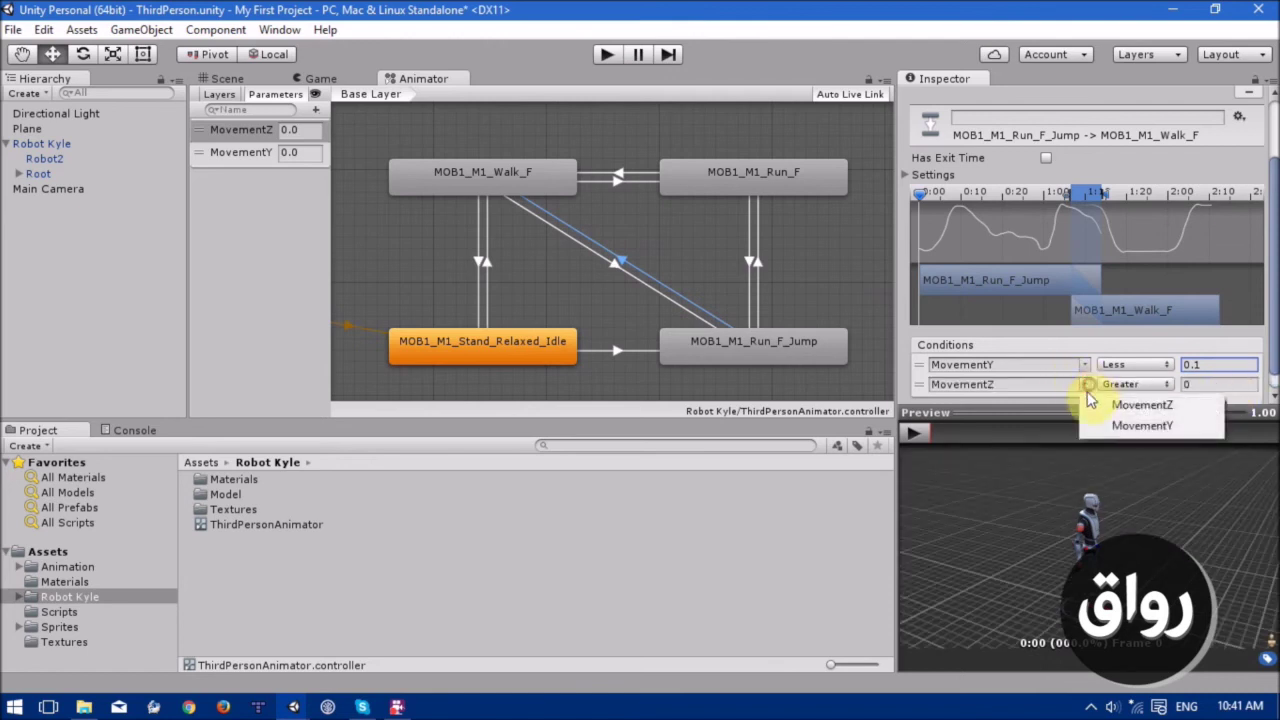
pyautogui.click(1165, 385)
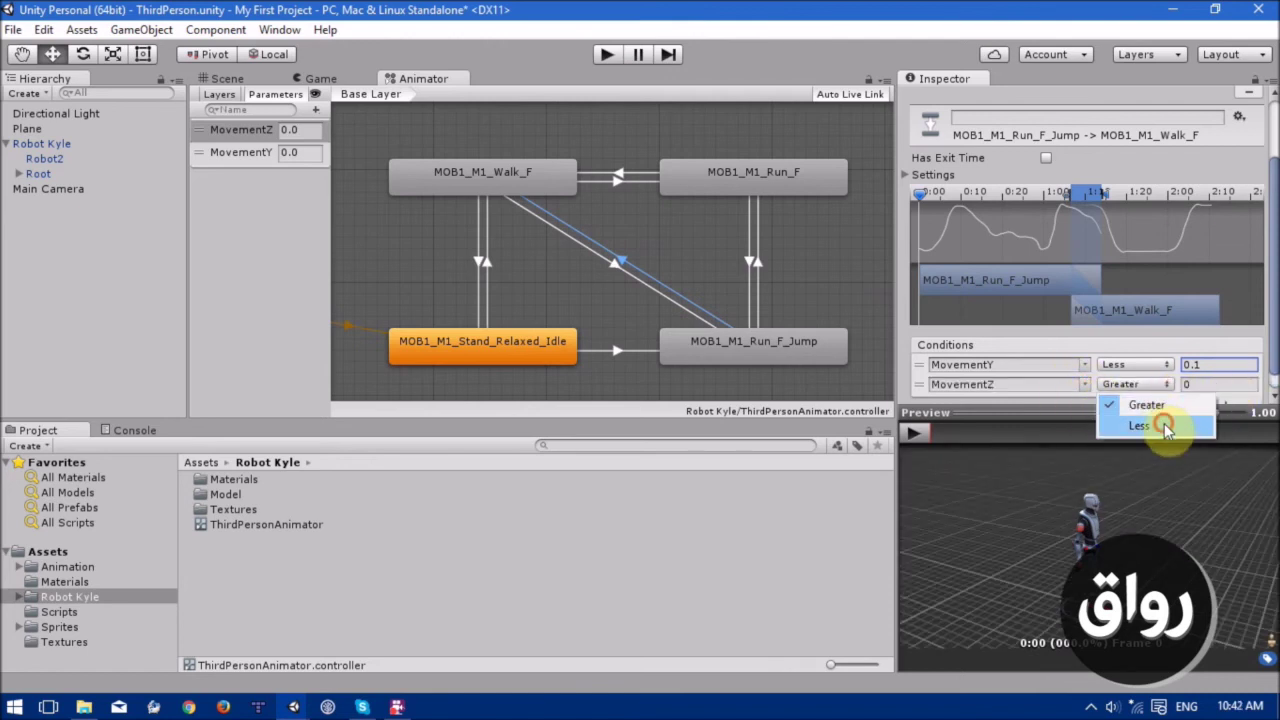
pyautogui.click(1165, 426)
pyautogui.click(1200, 384)
pyautogui.write('0.4')
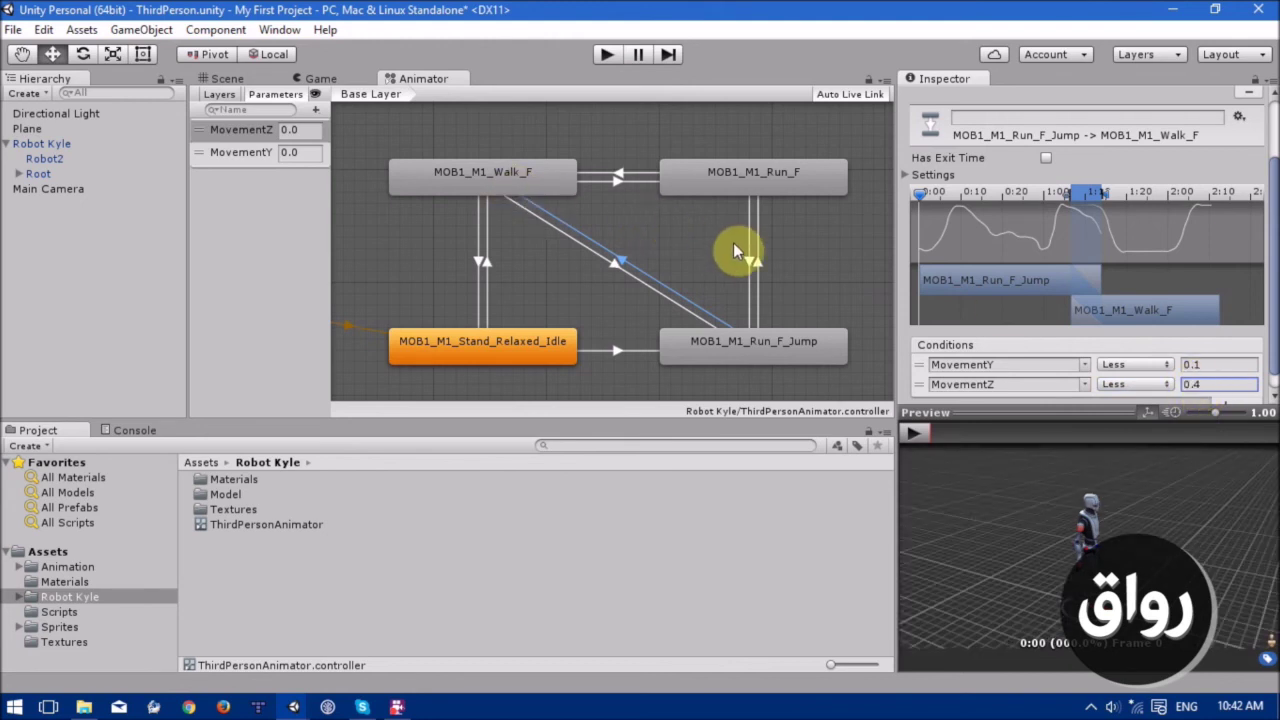
# Review the conditions of the jump-to-run and jump-to-walk transitions.
pyautogui.click(758, 268)
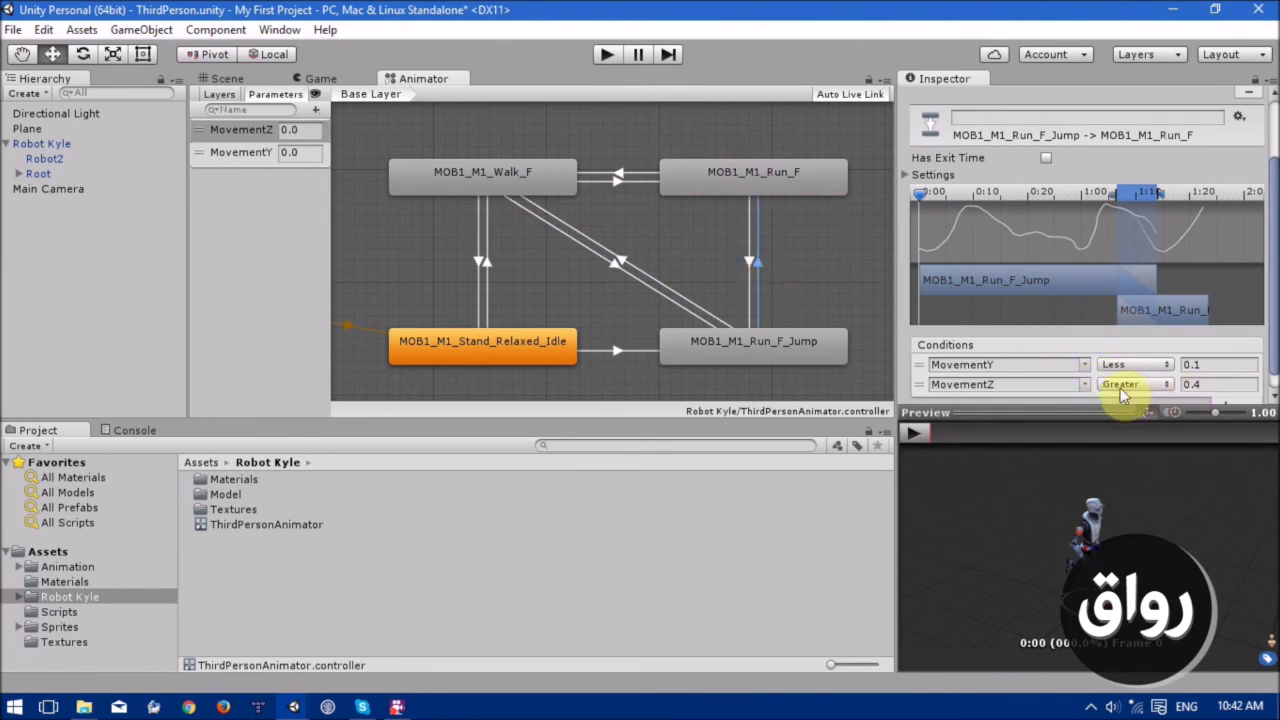
pyautogui.click(620, 257)
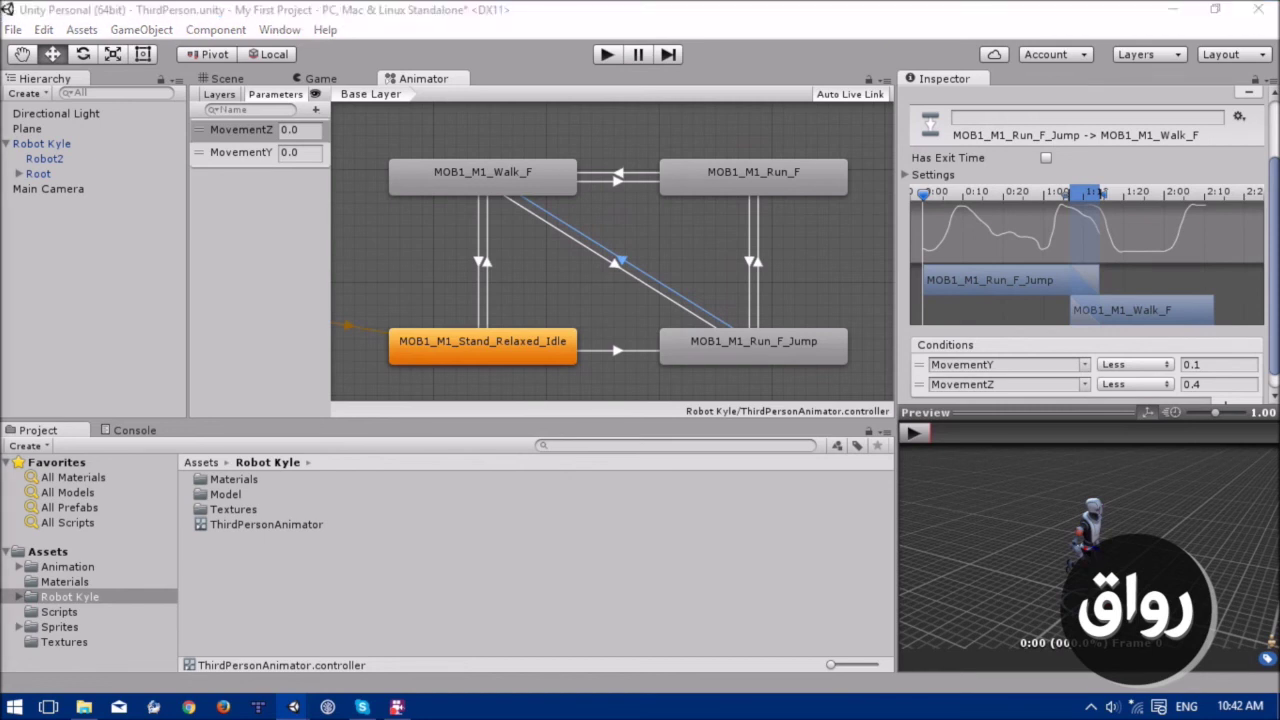
pyautogui.moveTo(1272, 290); pyautogui.dragTo(1265, 343)
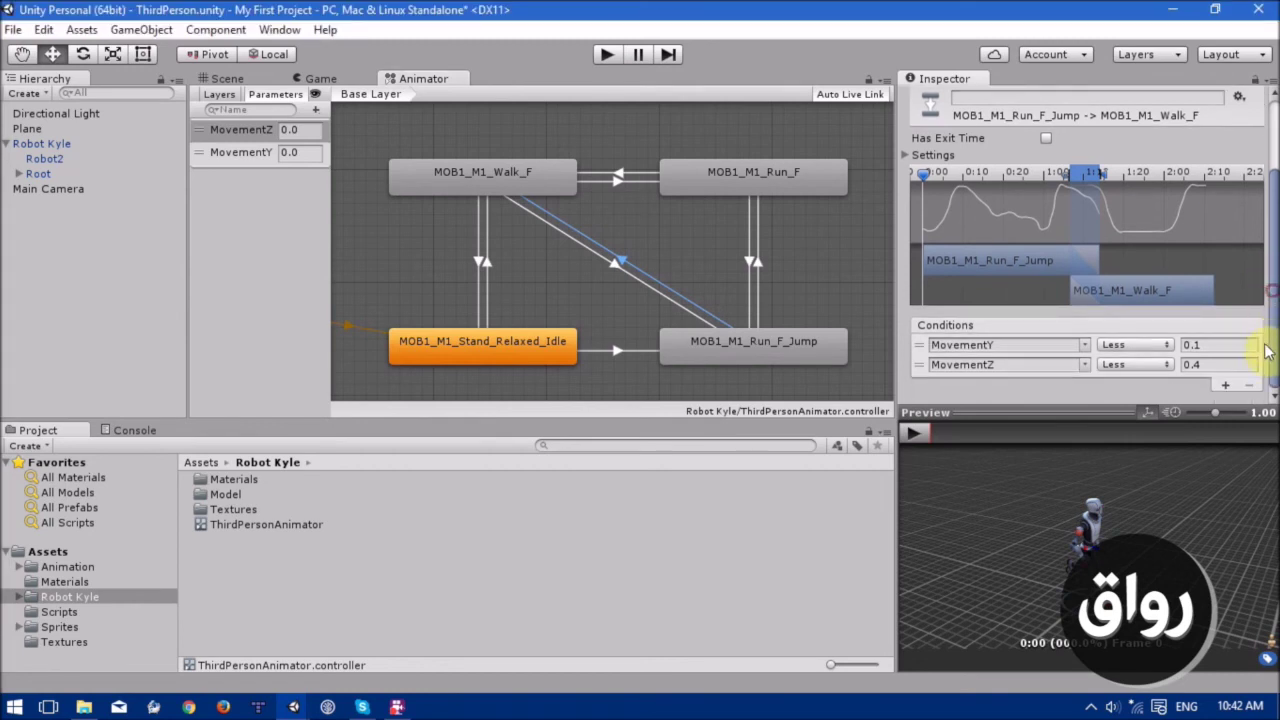
# Create a transition from the Run_F_Jump state back to the Stand_Relaxed_Idle state.
pyautogui.click(786, 348)
pyautogui.rightClick(784, 348)
pyautogui.click(810, 363)
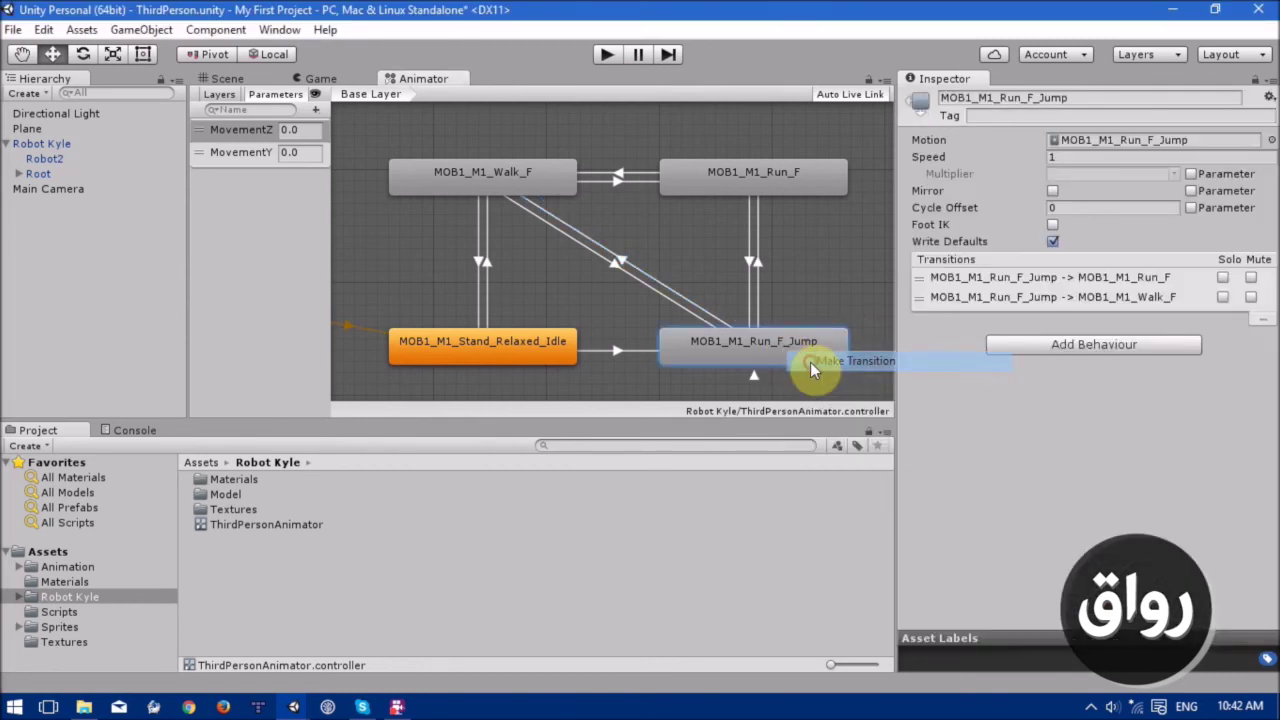
pyautogui.click(542, 337)
# Disable Has Exit Time on the jump-to-idle transition and add a MovementY condition with a threshold of 0.1.
pyautogui.click(614, 348)
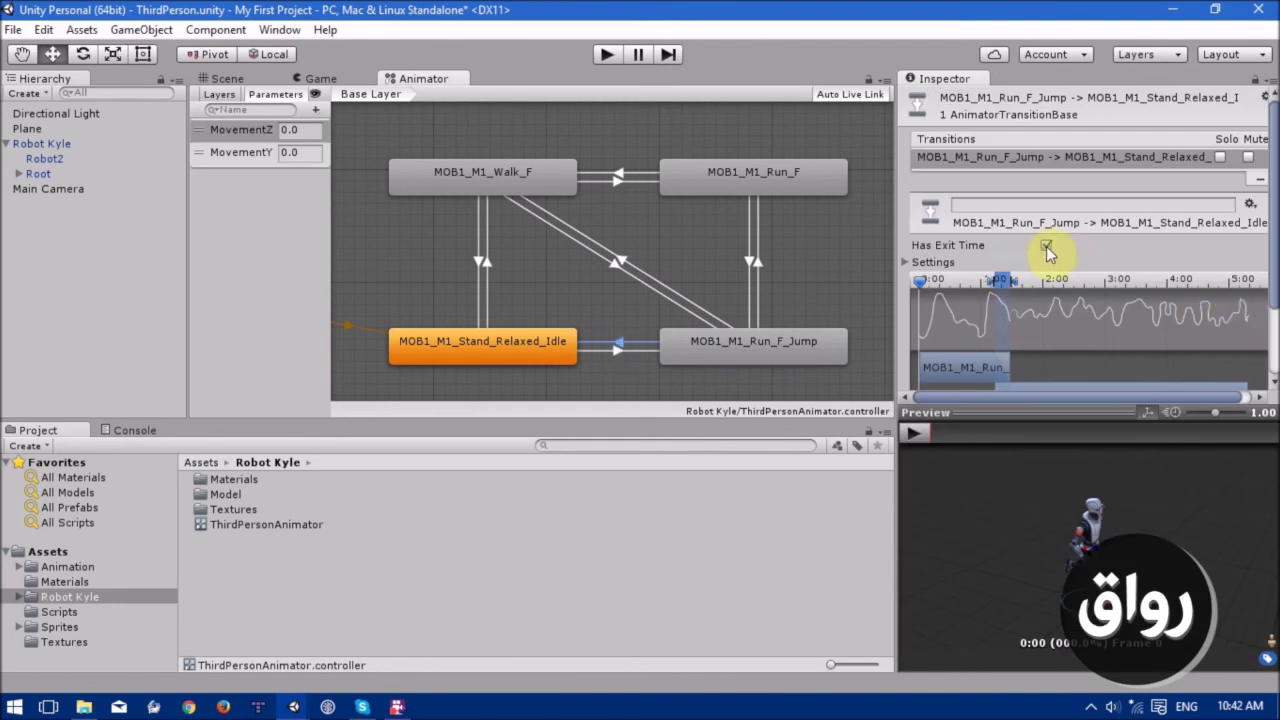
pyautogui.click(1046, 245)
pyautogui.scroll(-3, 1250, 310)
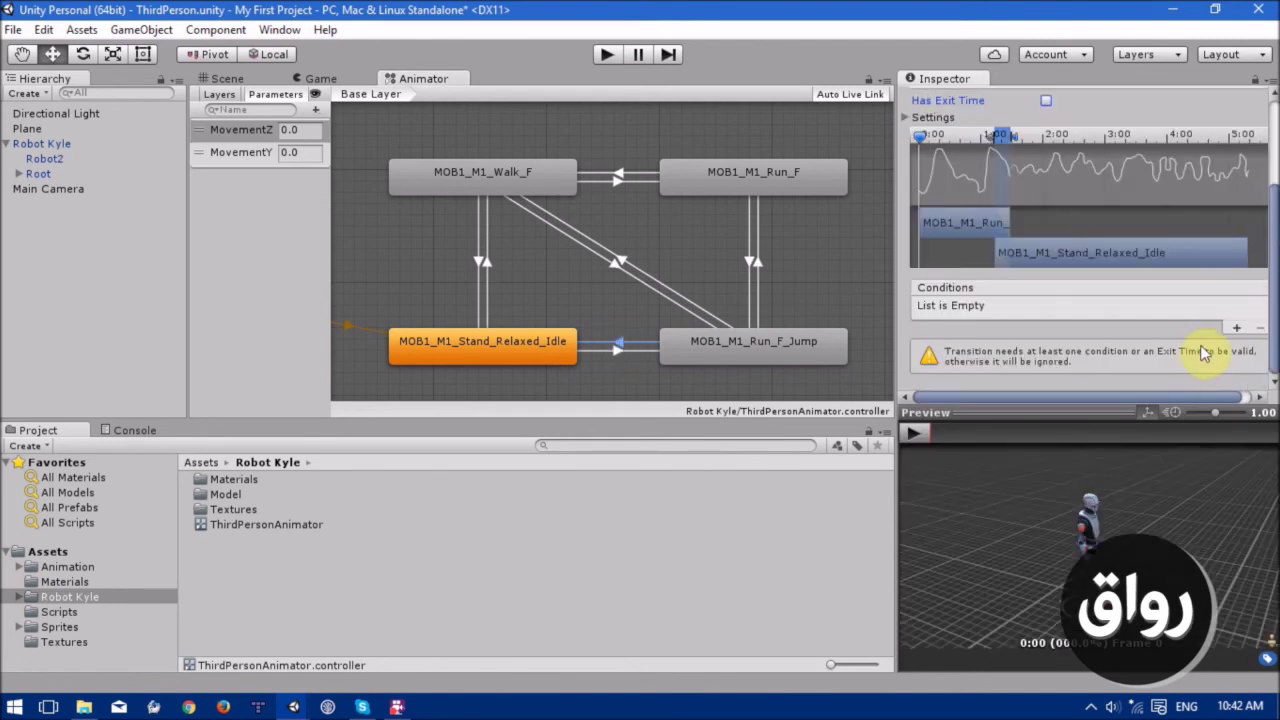
pyautogui.click(1236, 328)
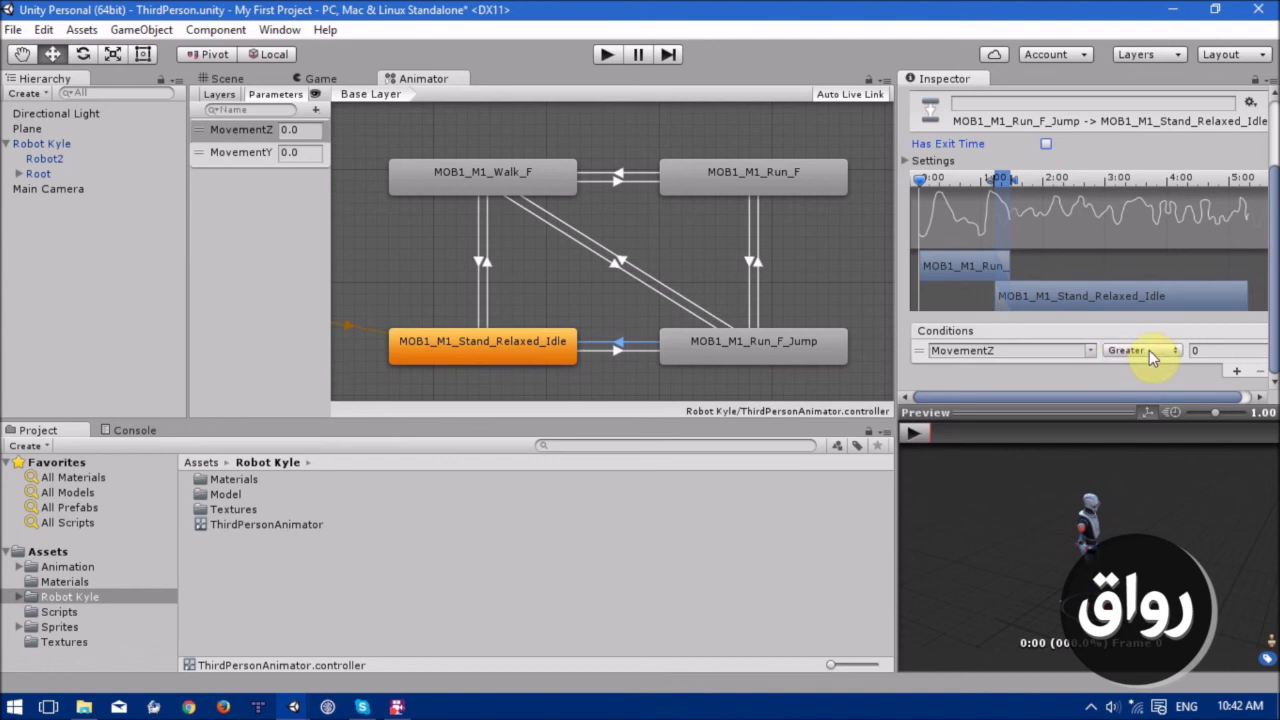
pyautogui.click(1093, 352)
pyautogui.click(1105, 395)
pyautogui.click(1205, 350)
pyautogui.write('0.1')
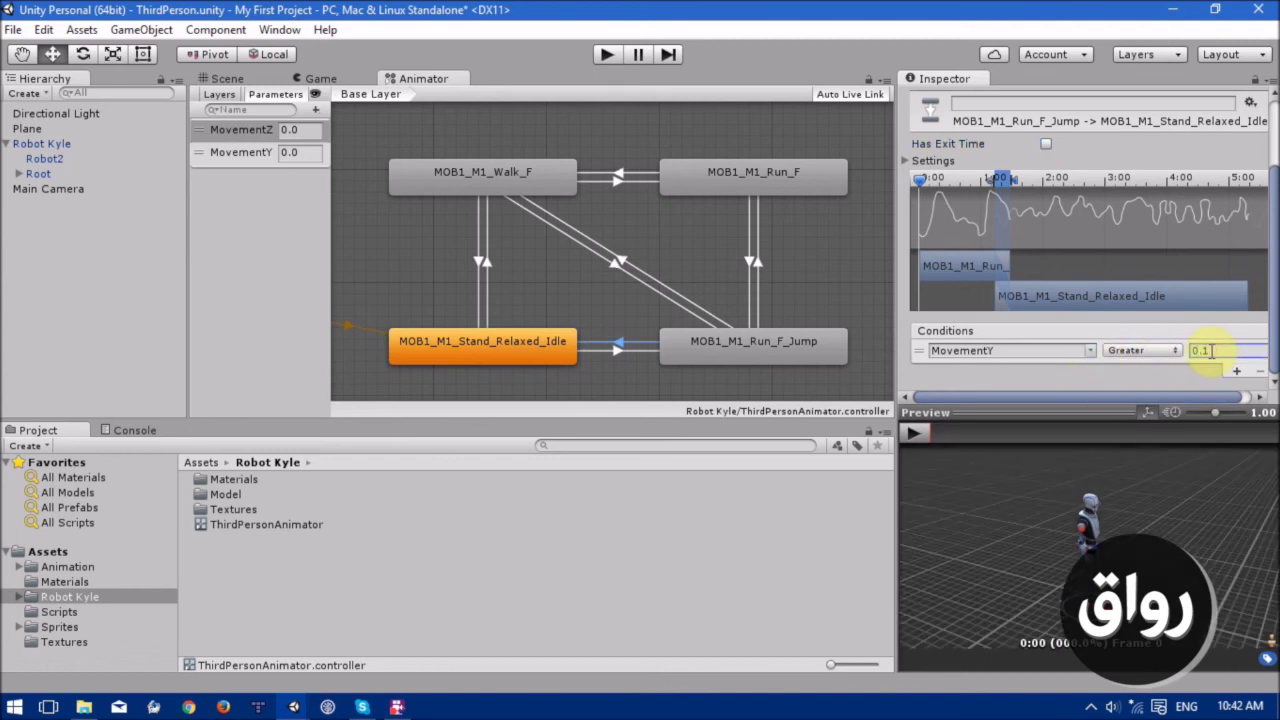
# Set the jump-to-idle transition's MovementY condition to Less and add a second condition, MovementZ Less than 0.1.
pyautogui.click(1150, 350)
pyautogui.click(1140, 389)
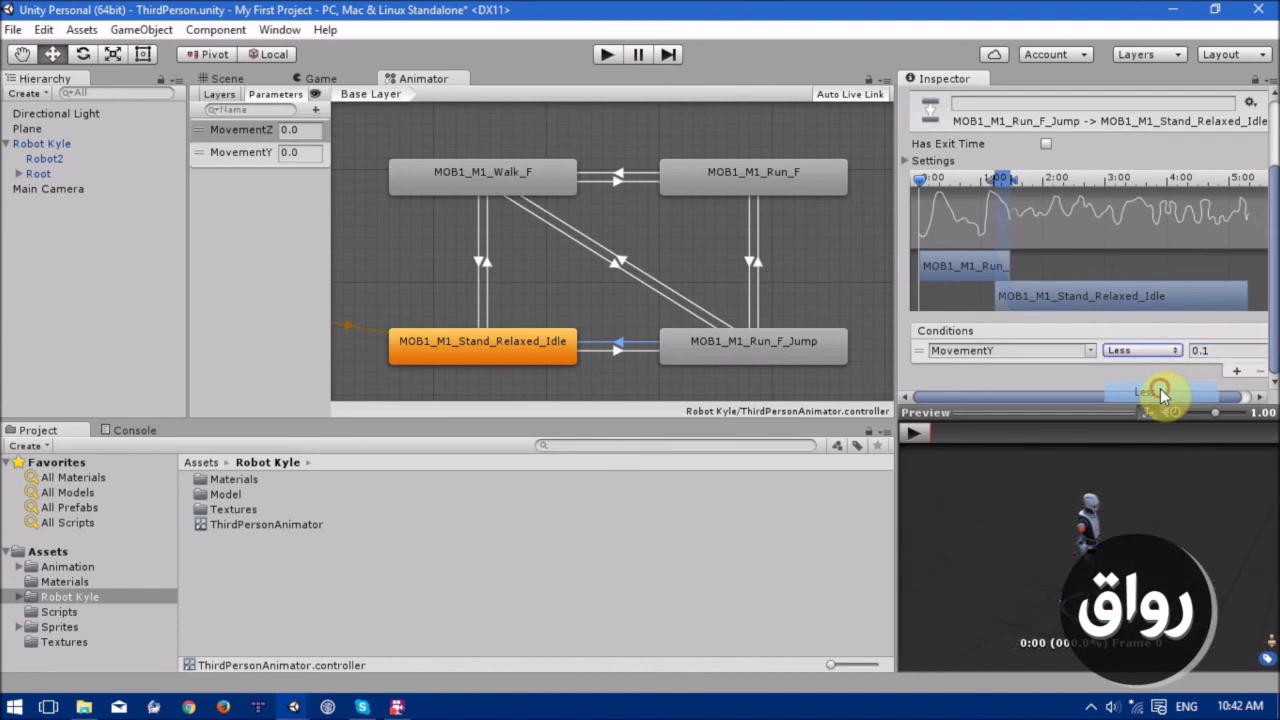
pyautogui.click(1236, 371)
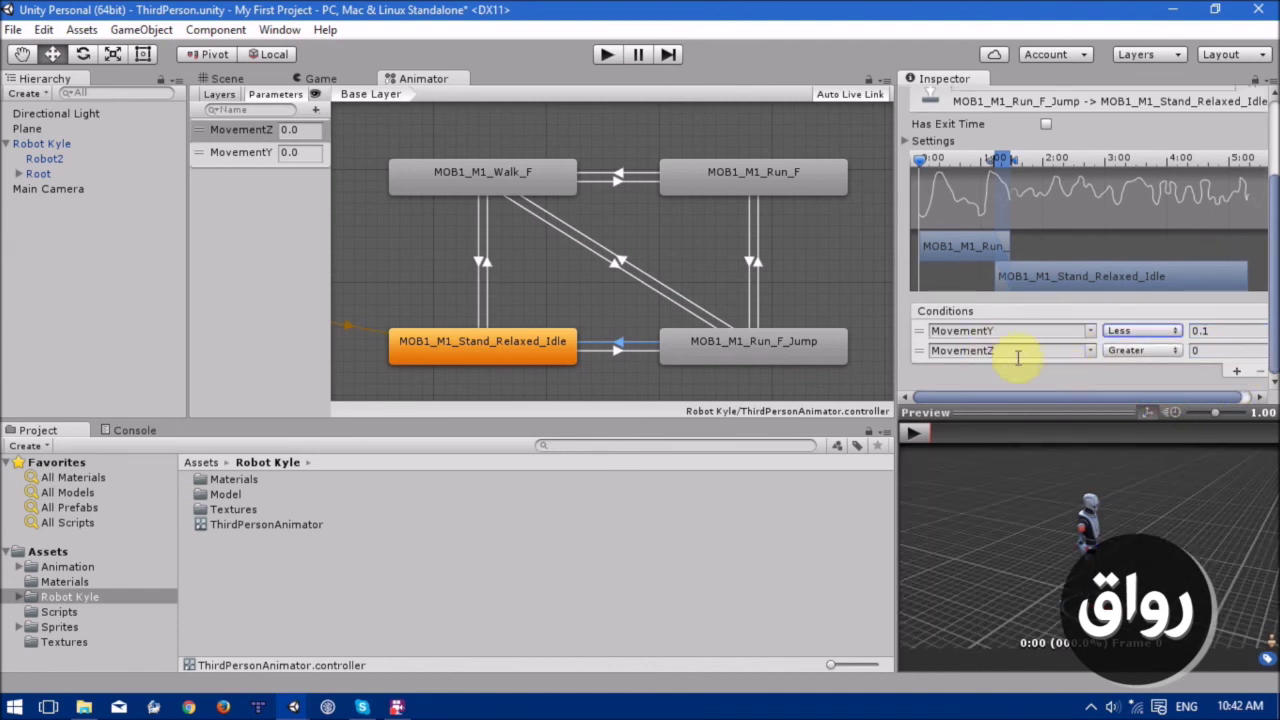
pyautogui.click(1150, 350)
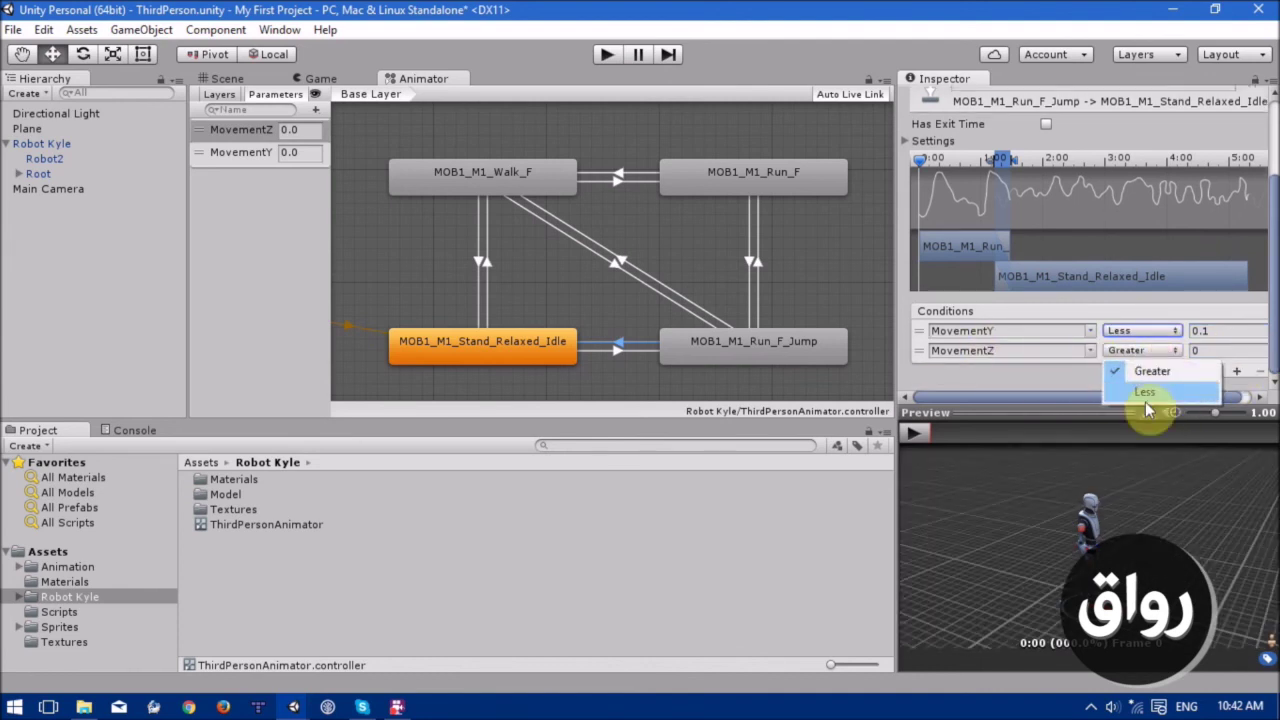
pyautogui.click(1145, 400)
pyautogui.click(1198, 350)
pyautogui.write('.1')
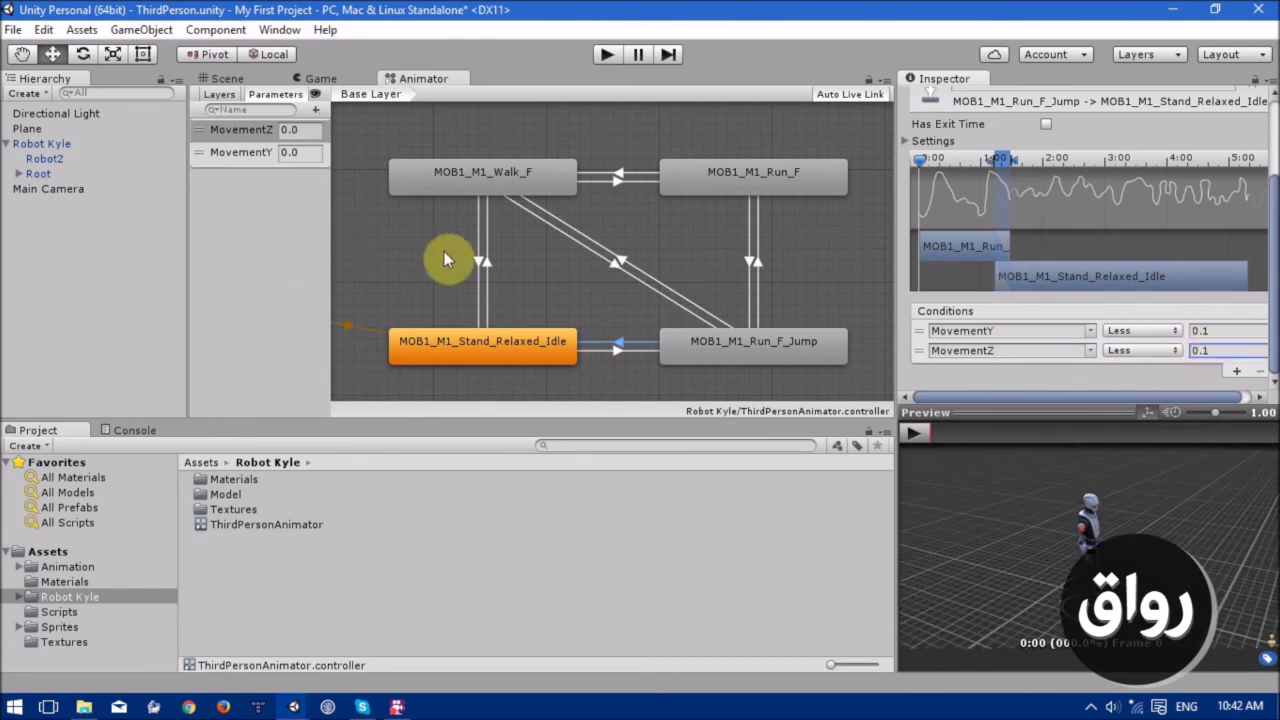
# Review the walk, run, idle and jump states and the transitions leading out of each.
pyautogui.click(517, 174)
pyautogui.click(481, 346)
pyautogui.click(721, 180)
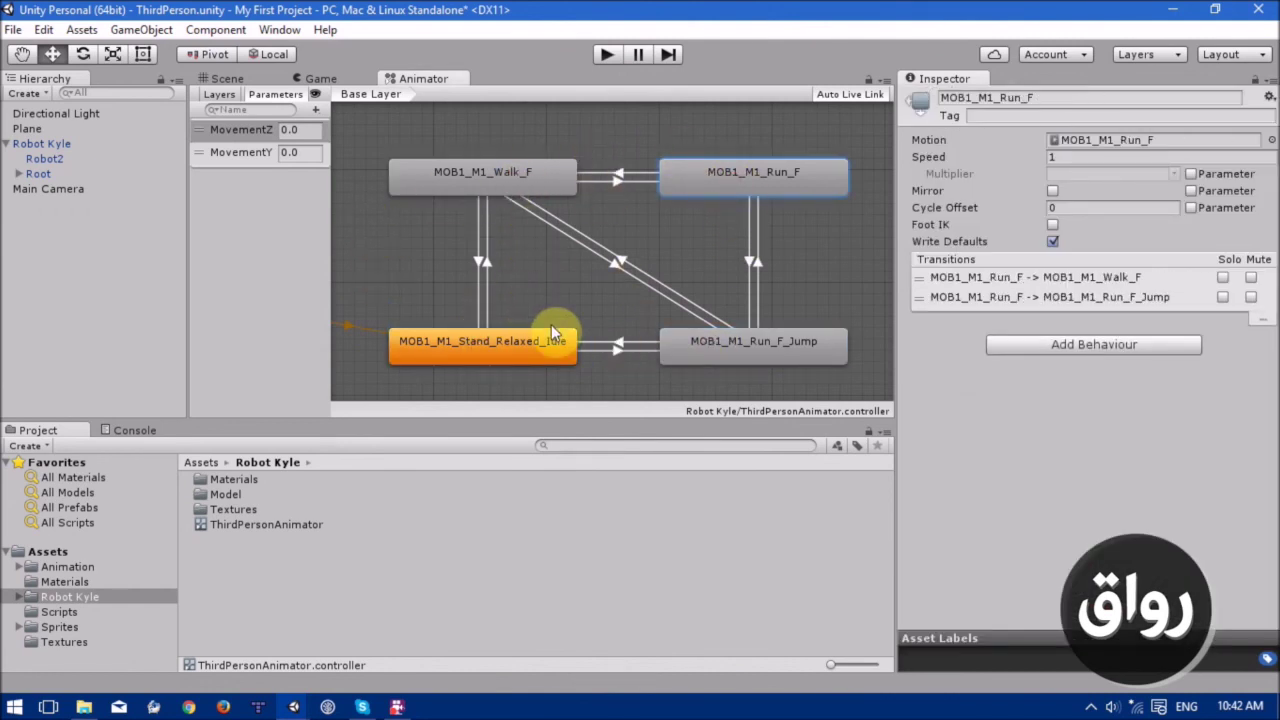
pyautogui.click(535, 354)
pyautogui.click(677, 355)
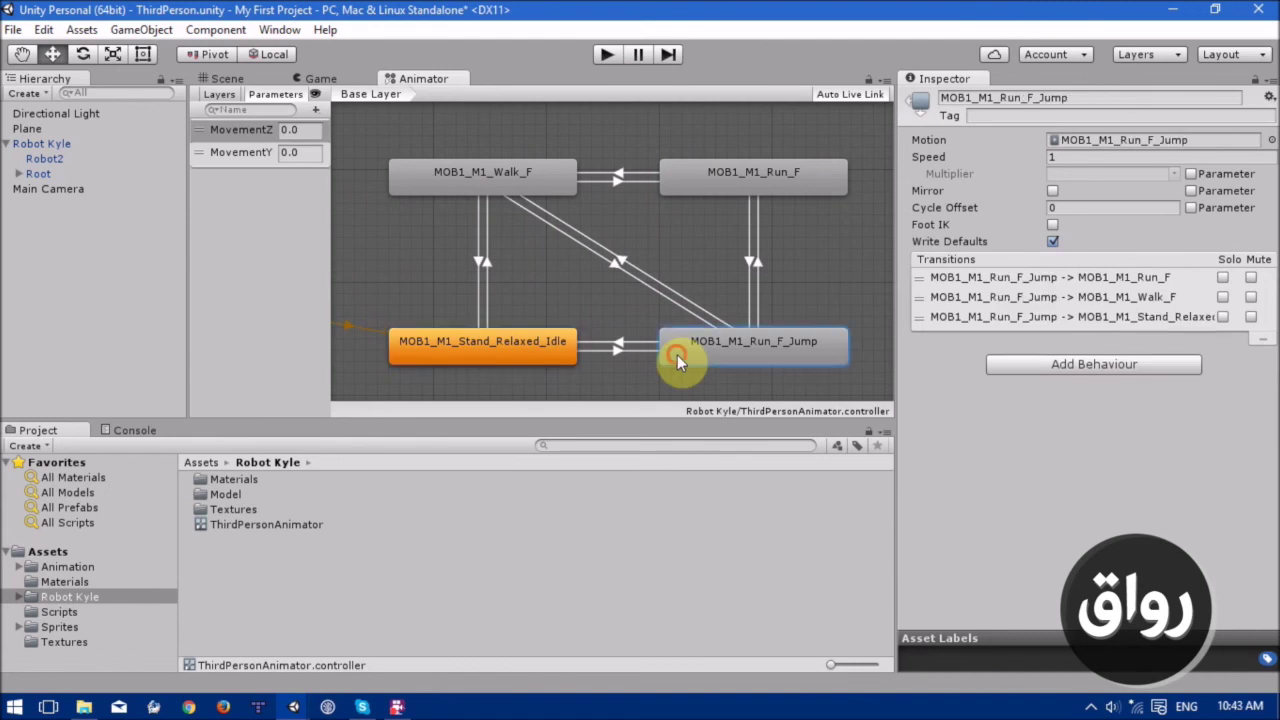
pyautogui.click(724, 188)
pyautogui.click(521, 186)
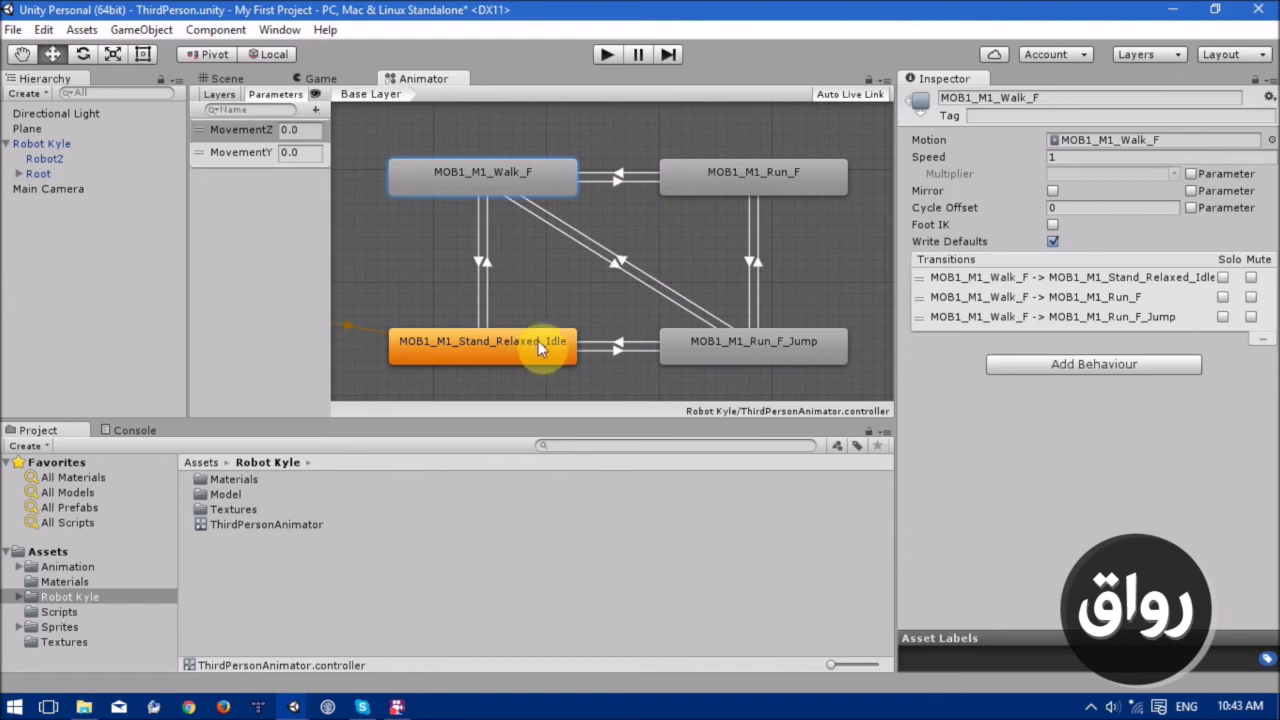
pyautogui.click(476, 342)
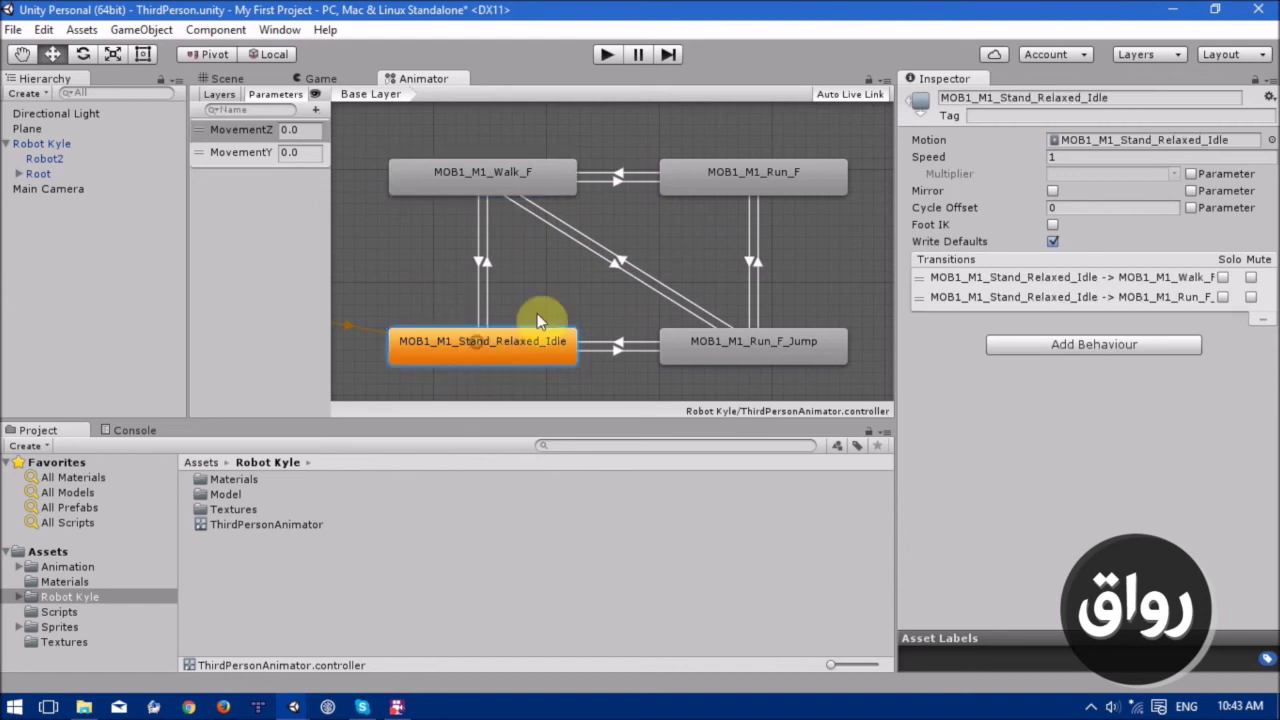
pyautogui.click(726, 183)
pyautogui.click(527, 177)
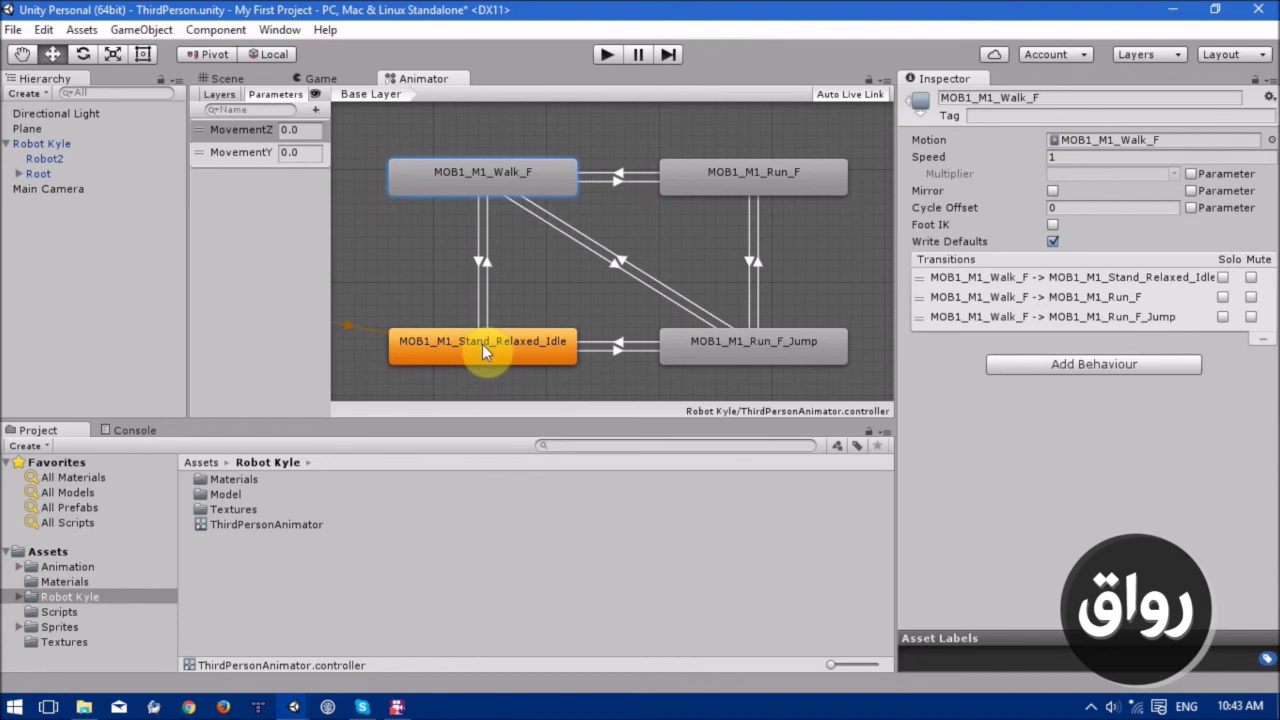
# Create a transition from the Stand_Relaxed_Idle state to the Run_F state.
pyautogui.click(524, 346)
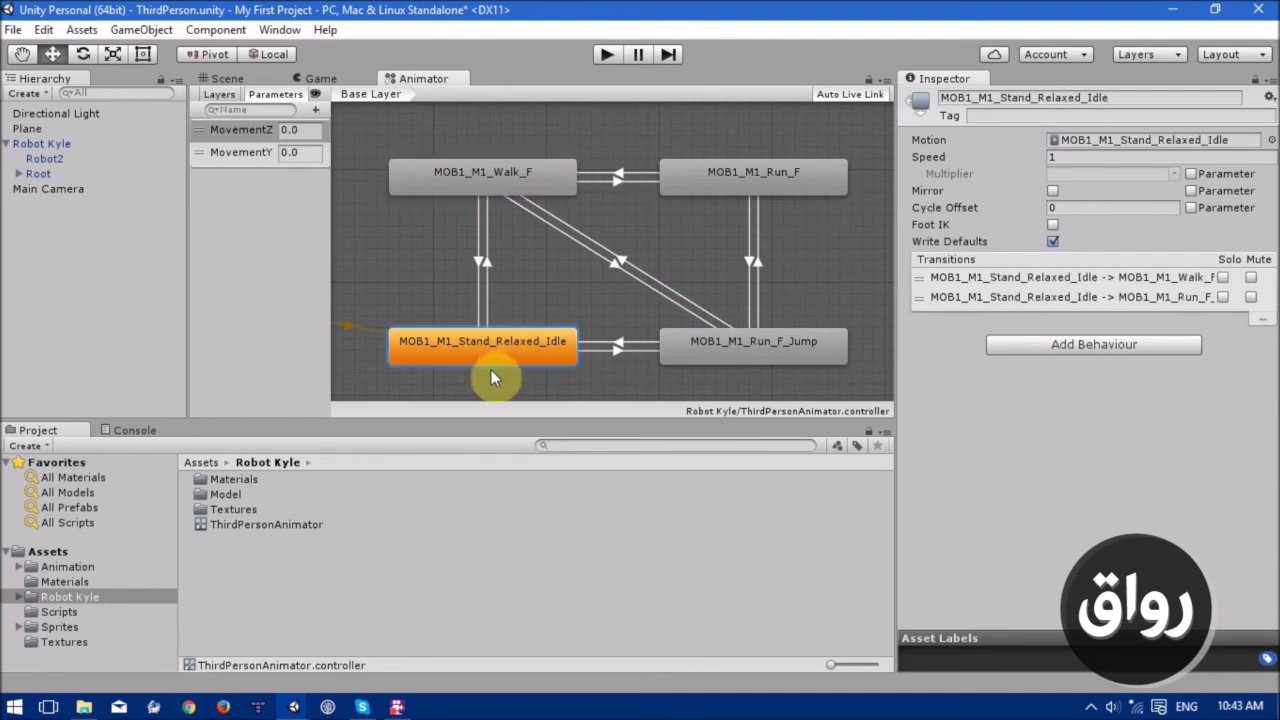
pyautogui.rightClick(530, 345)
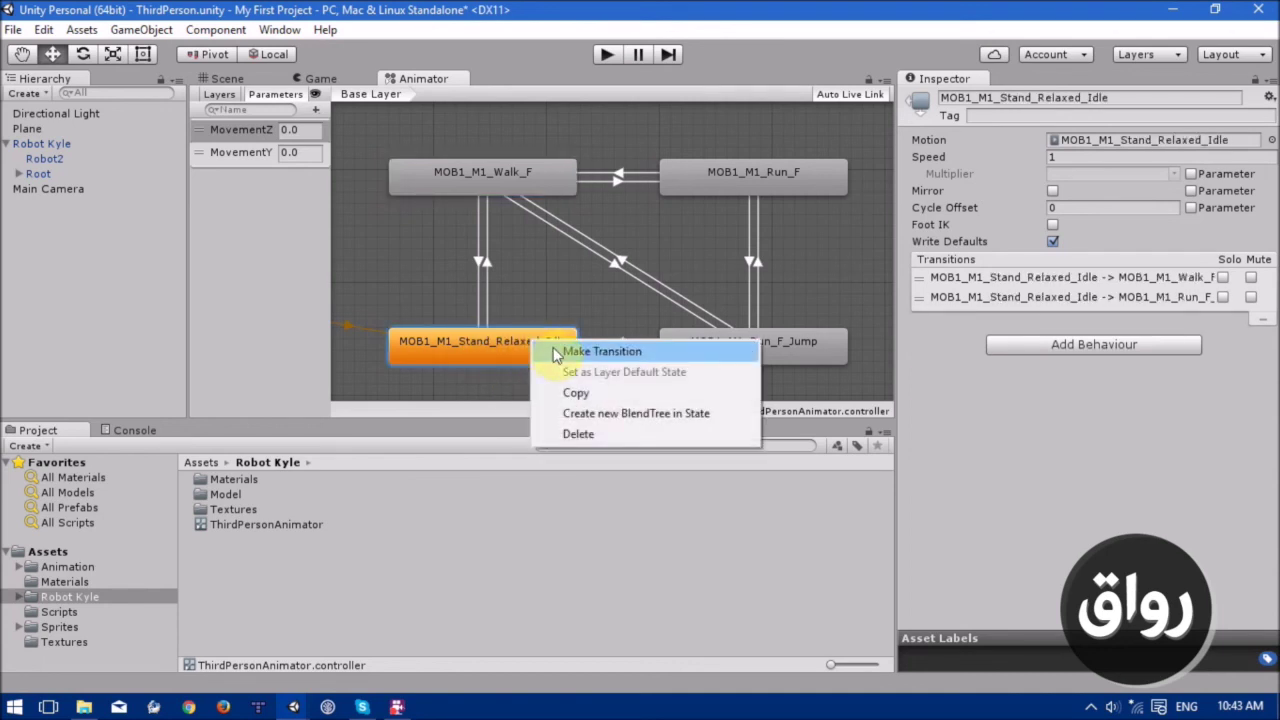
pyautogui.click(590, 351)
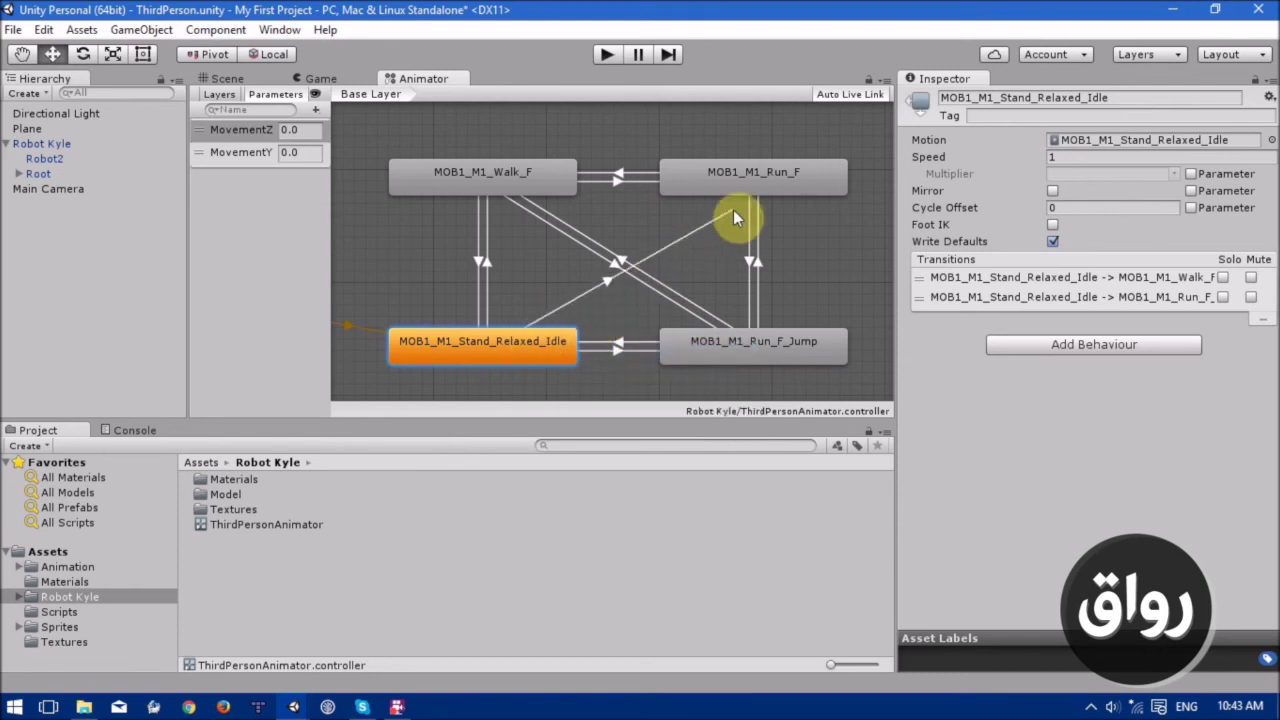
pyautogui.click(746, 178)
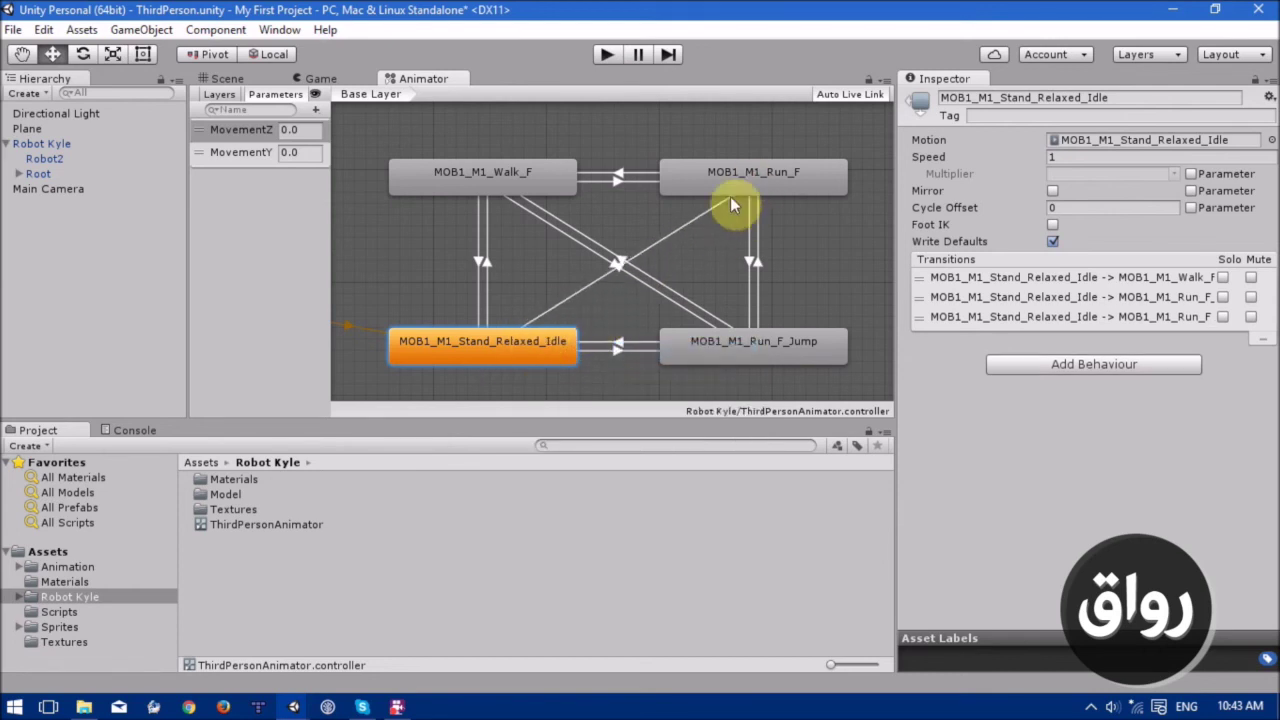
# Disable Has Exit Time on the idle-to-run transition and add the condition MovementZ Greater than 0.4.
pyautogui.click(686, 229)
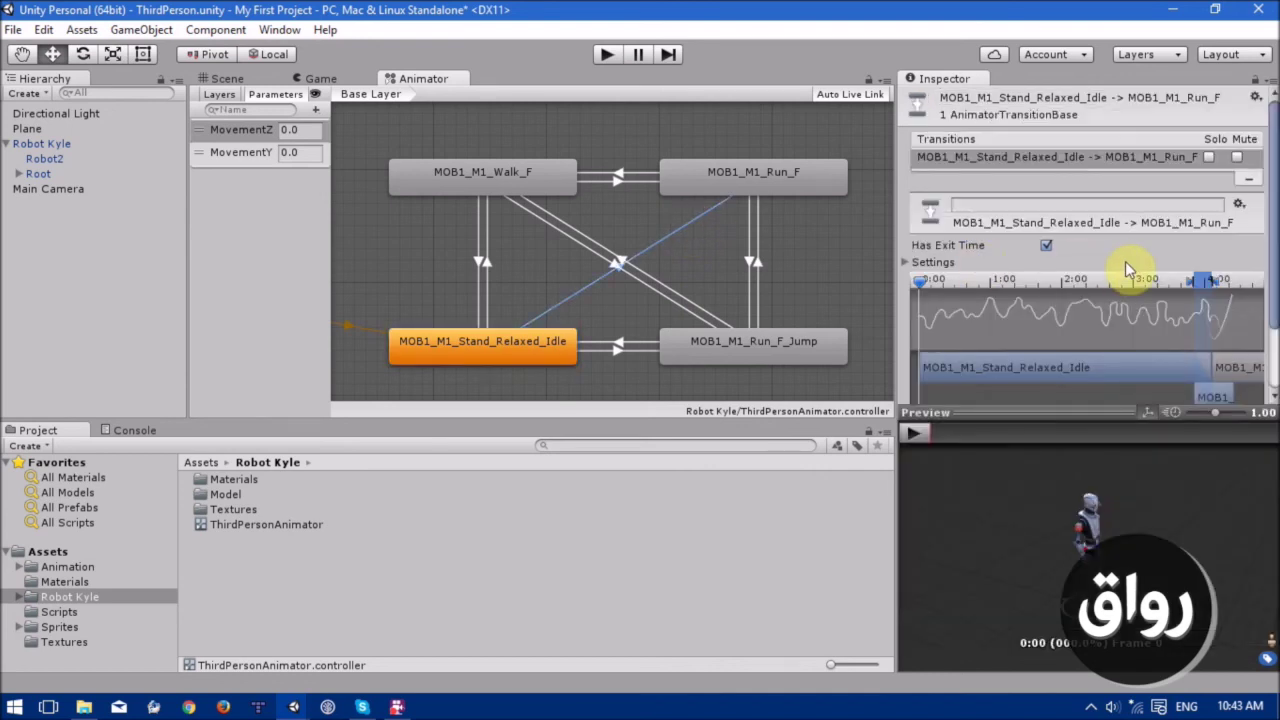
pyautogui.click(1046, 189)
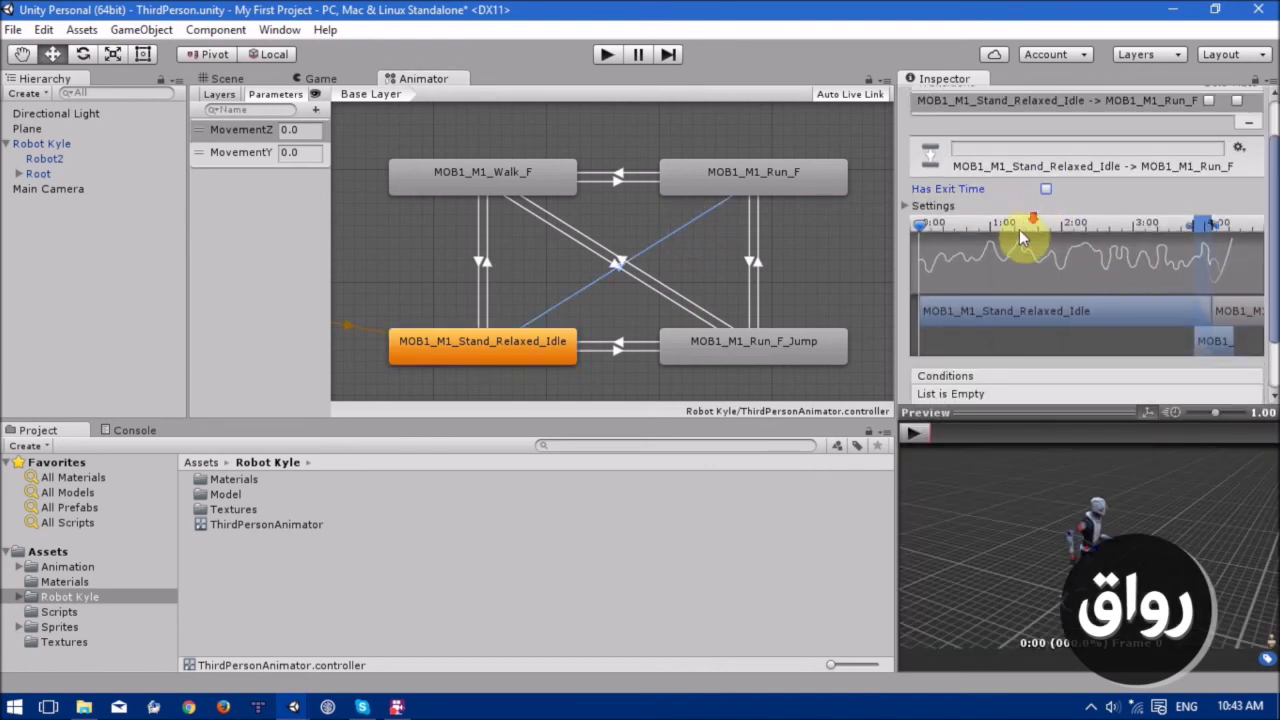
pyautogui.scroll(-3, 1249, 275)
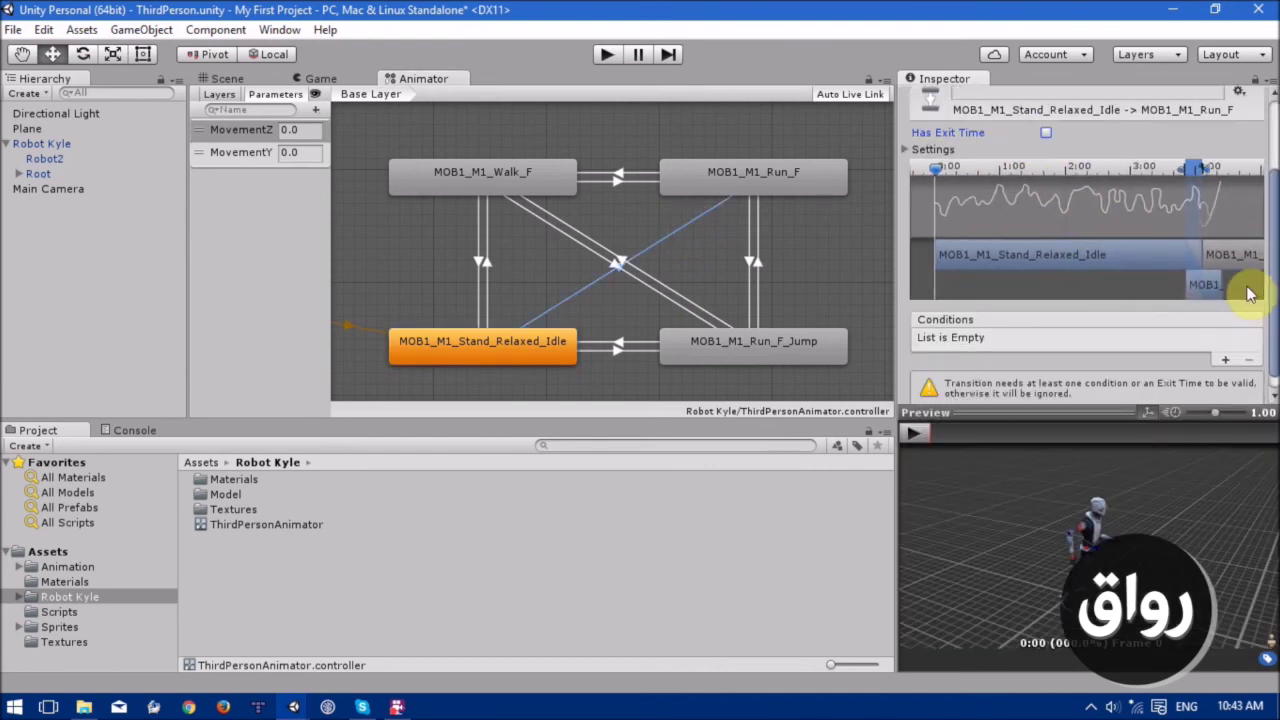
pyautogui.click(1225, 362)
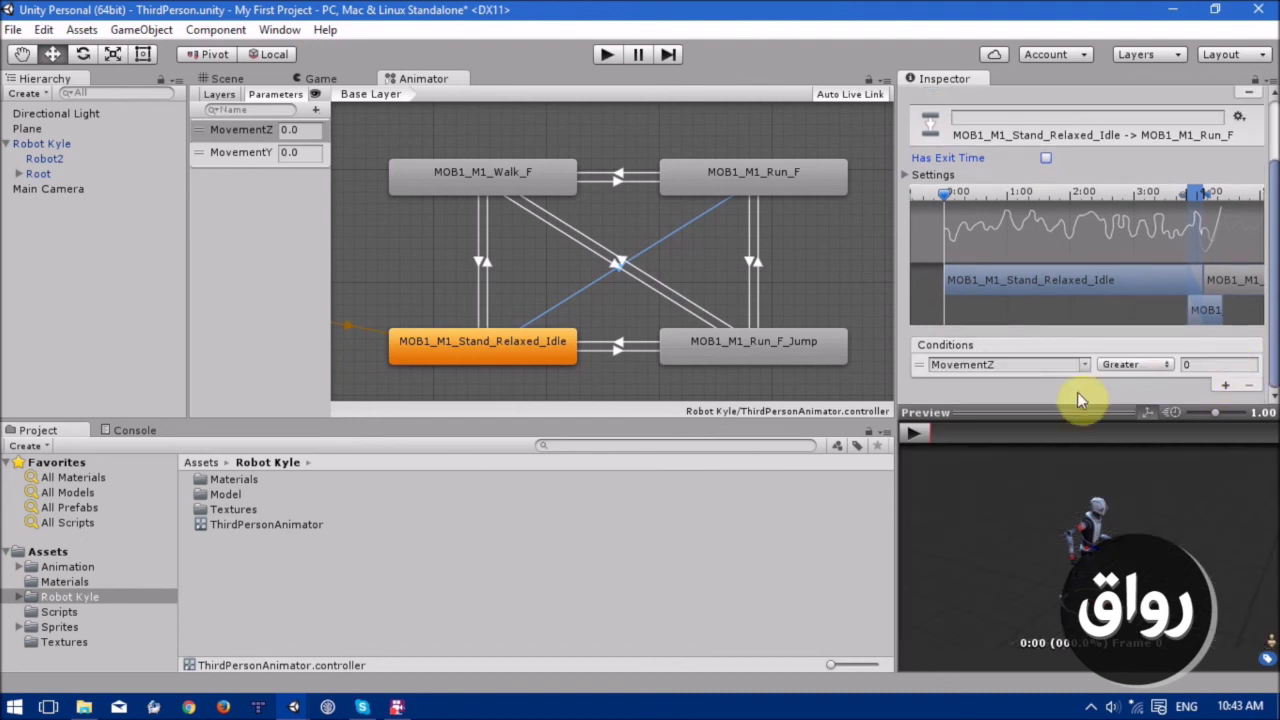
pyautogui.click(1188, 364)
pyautogui.write('0.4')
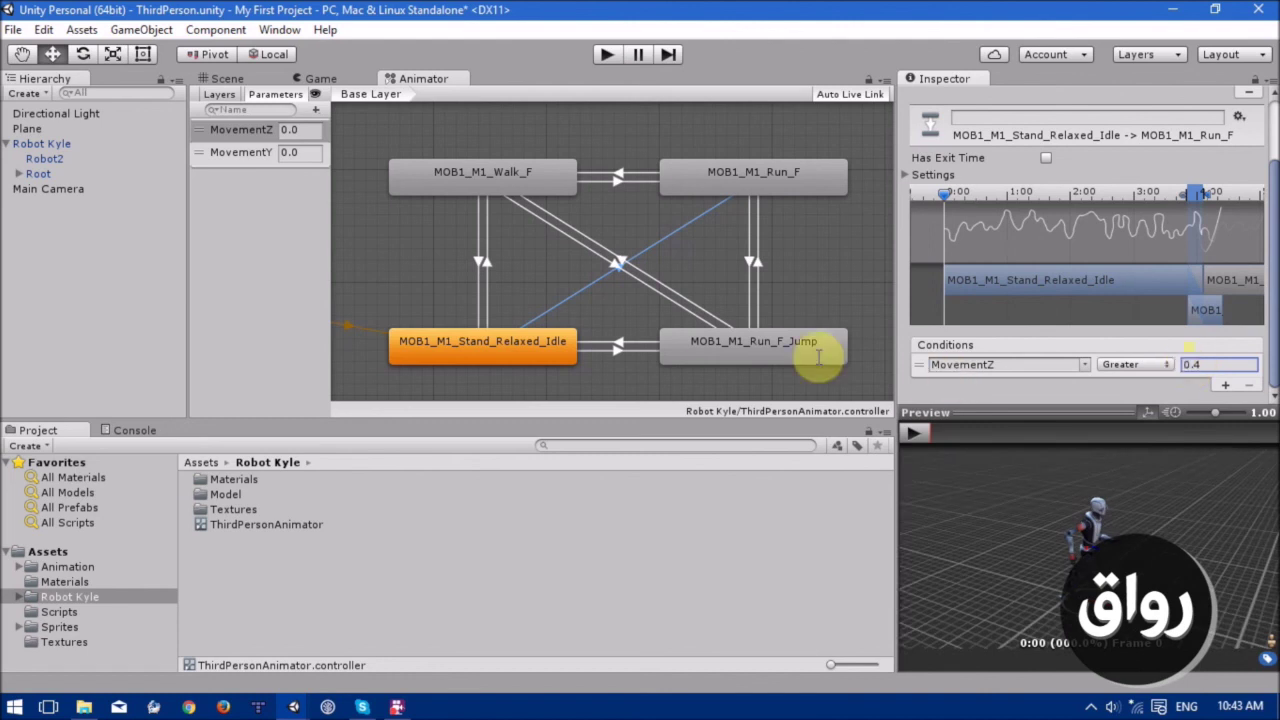
# Review the idle-to-walk and idle-to-run transition conditions and the Animator settings of Robot Kyle.
pyautogui.click(487, 270)
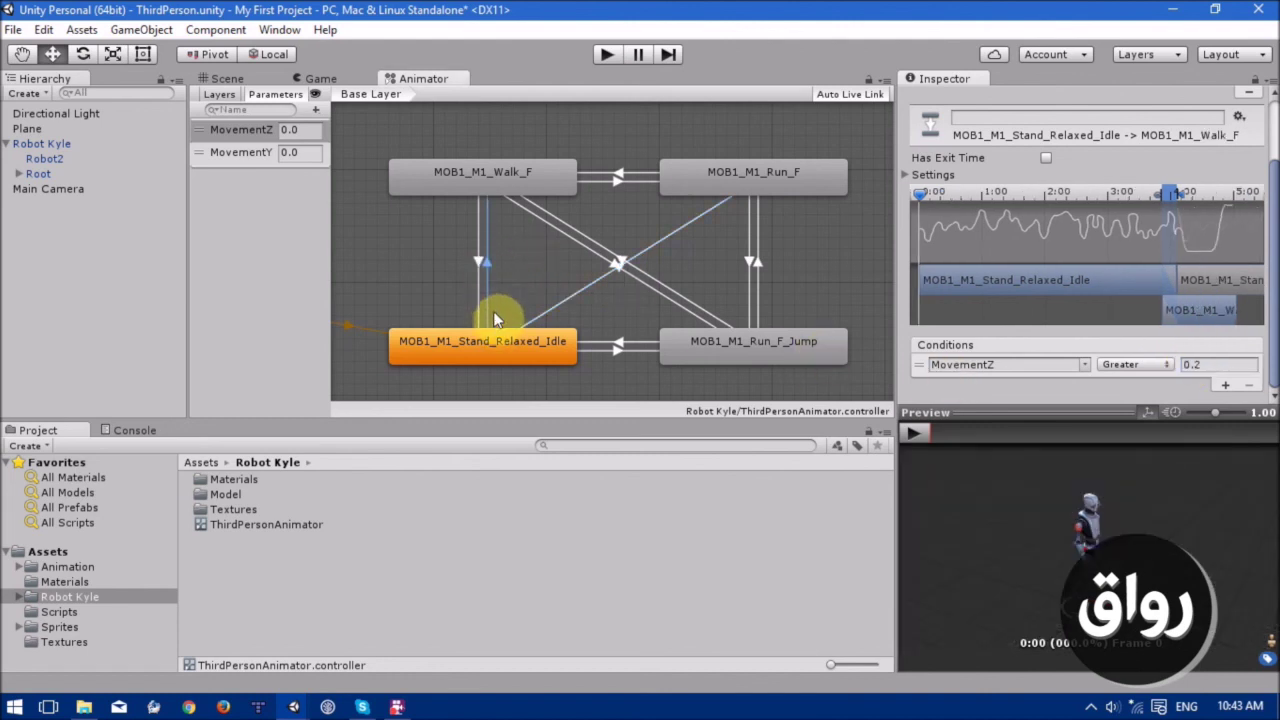
pyautogui.click(546, 309)
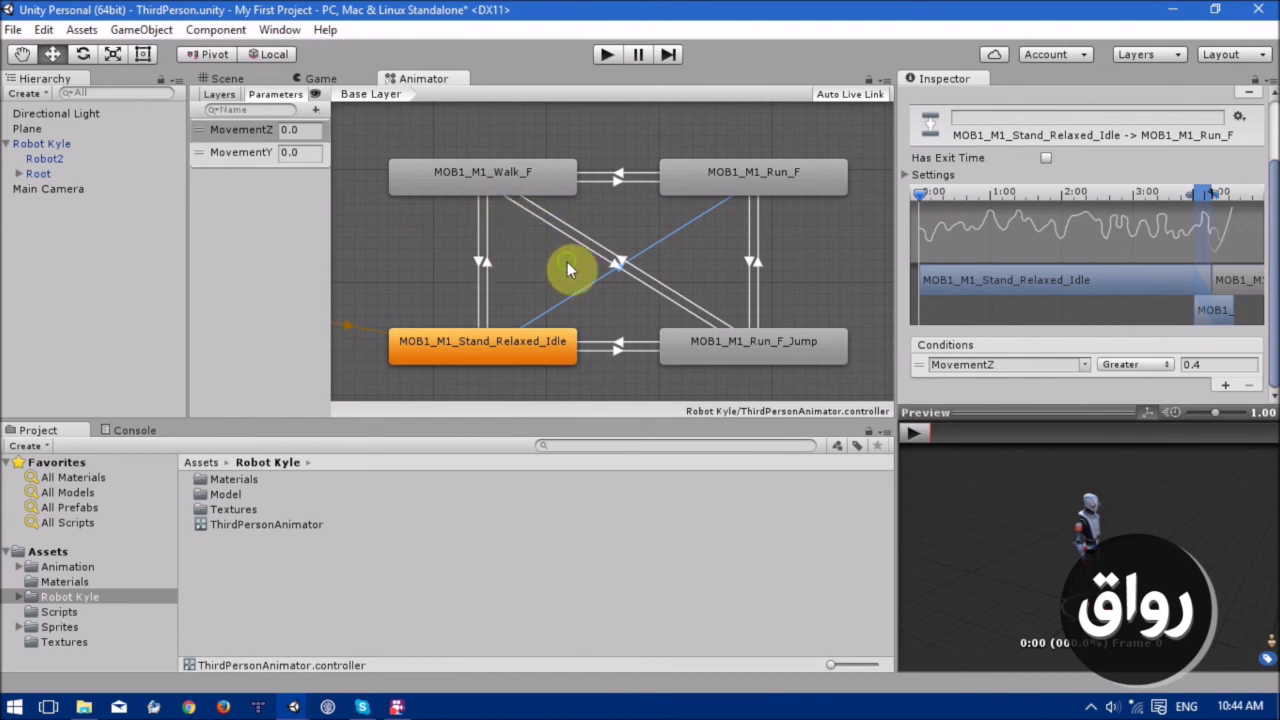
pyautogui.click(58, 143)
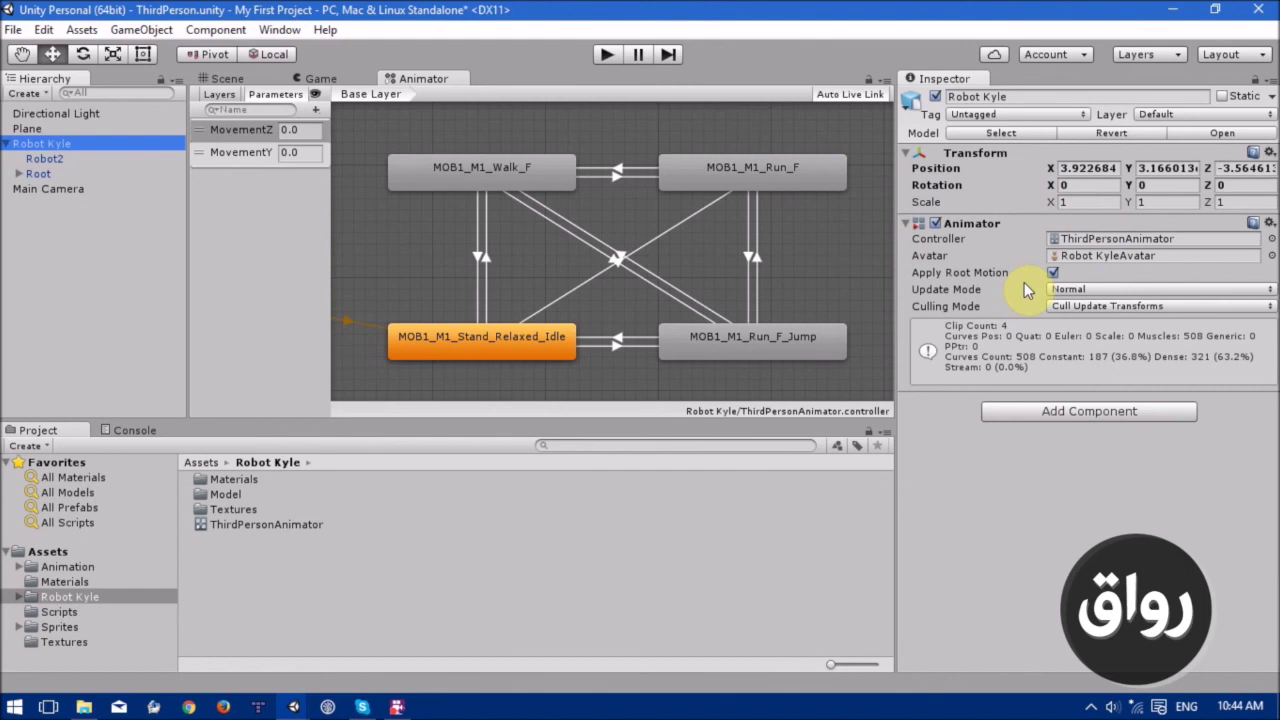
pyautogui.moveTo(968, 278)
# Play the preview of the idle-to-run transition and pause it.
pyautogui.click(712, 168)
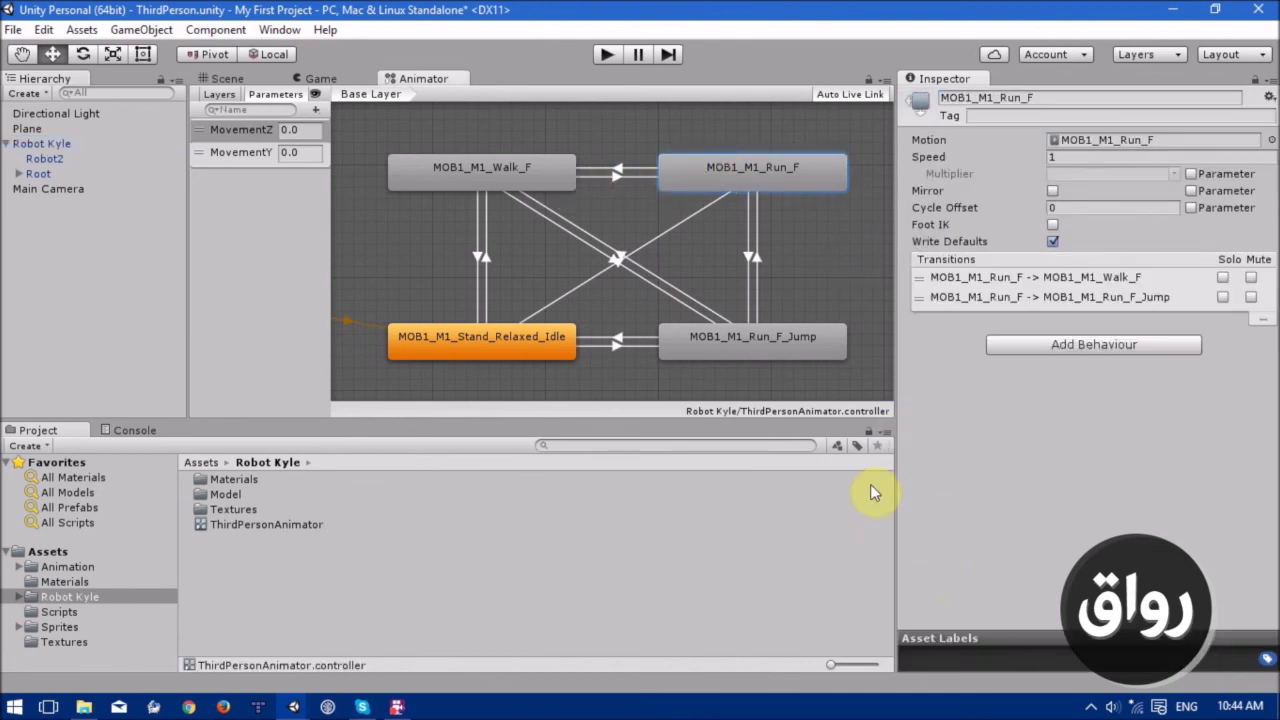
pyautogui.click(703, 212)
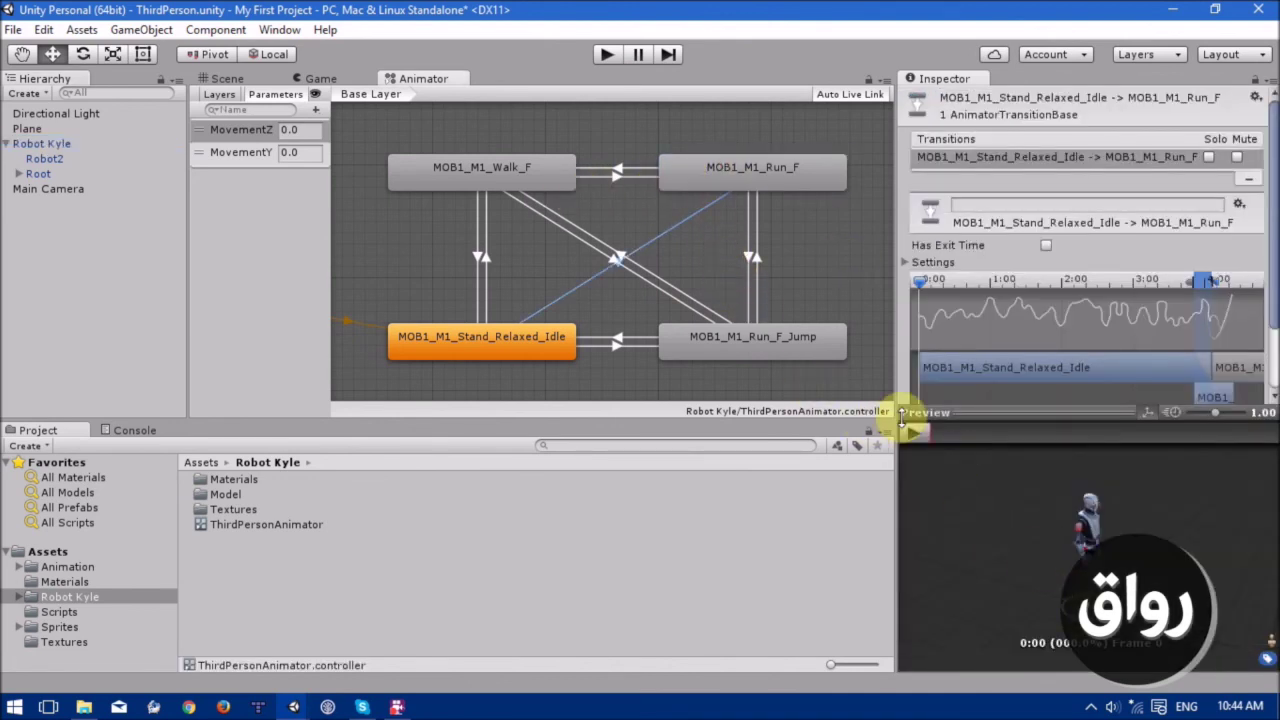
pyautogui.click(912, 434)
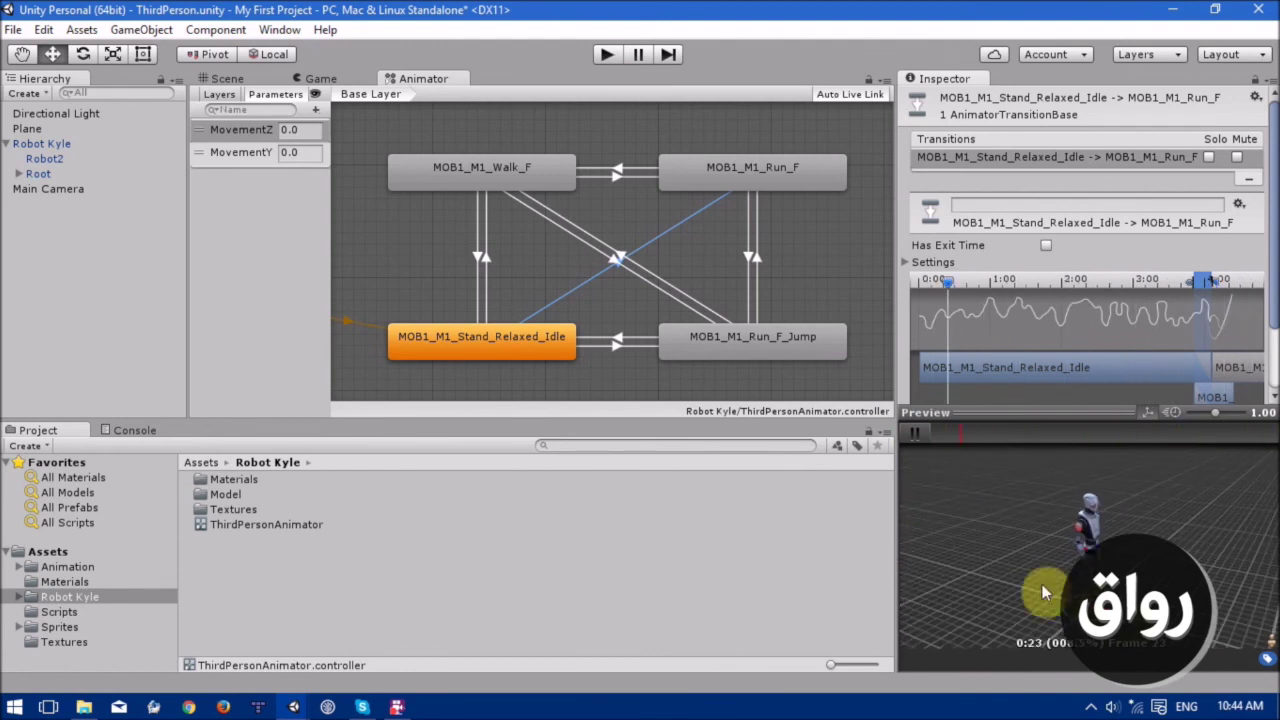
pyautogui.click(920, 433)
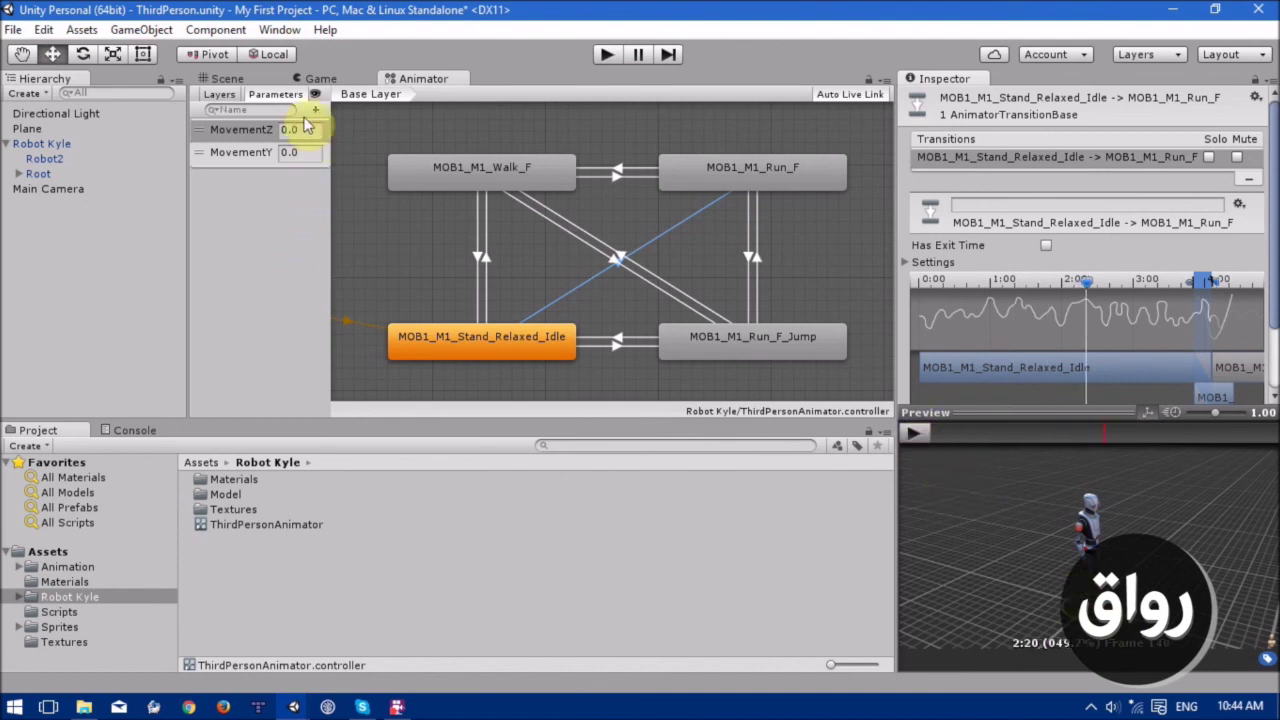
# Disable Apply Root Motion on Robot Kyle's Animator component.
pyautogui.click(99, 144)
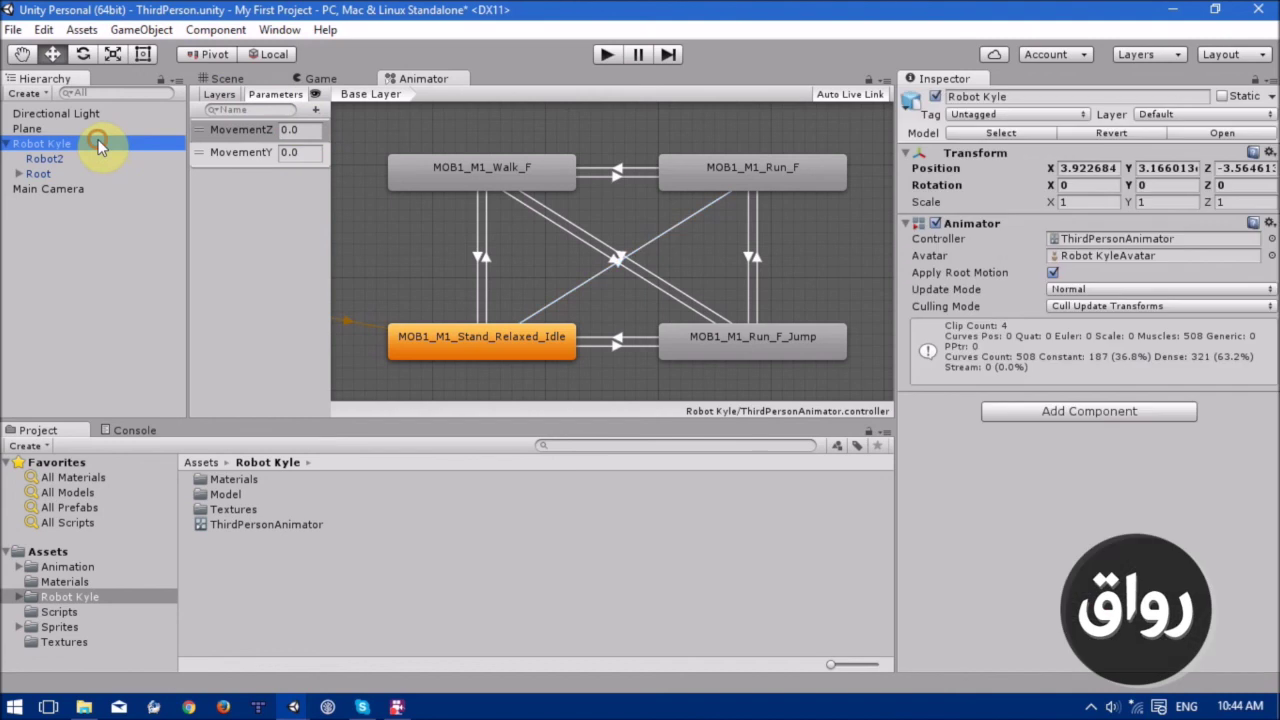
pyautogui.click(1052, 273)
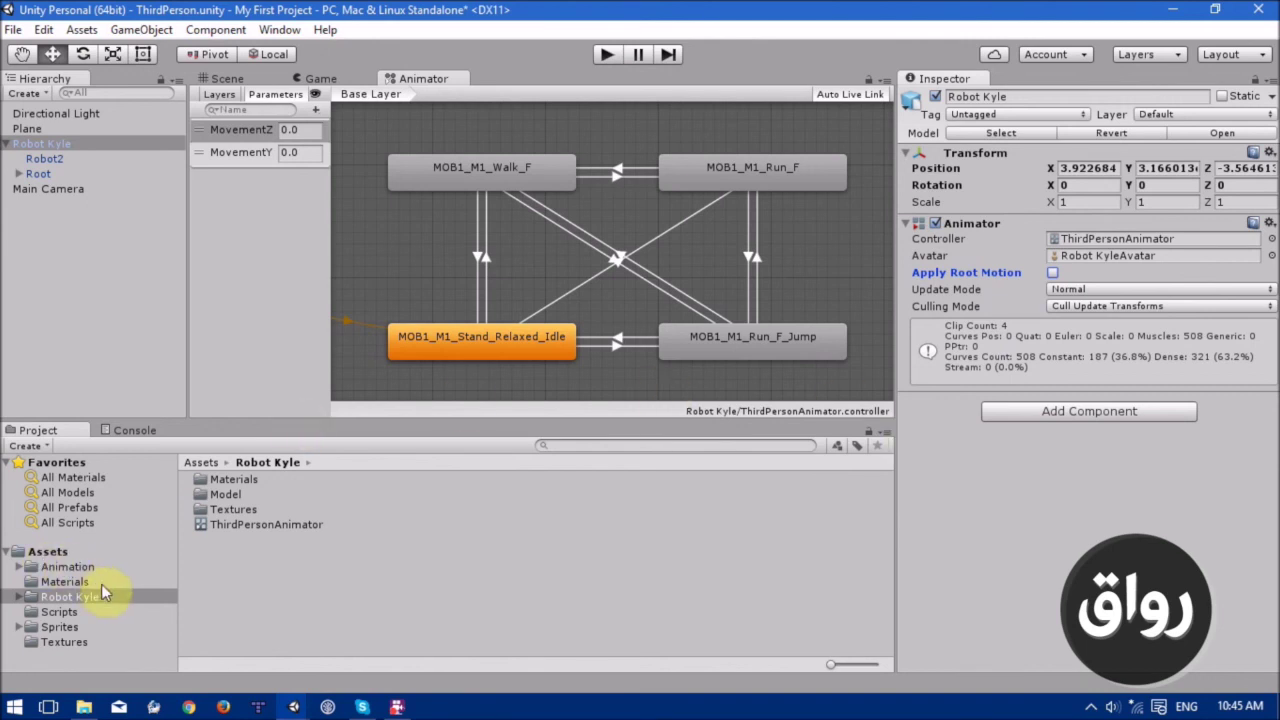
# Enable Loop Time for the MOB1_M1_Walk_F clip in the Animation folder and apply the import settings.
pyautogui.click(80, 566)
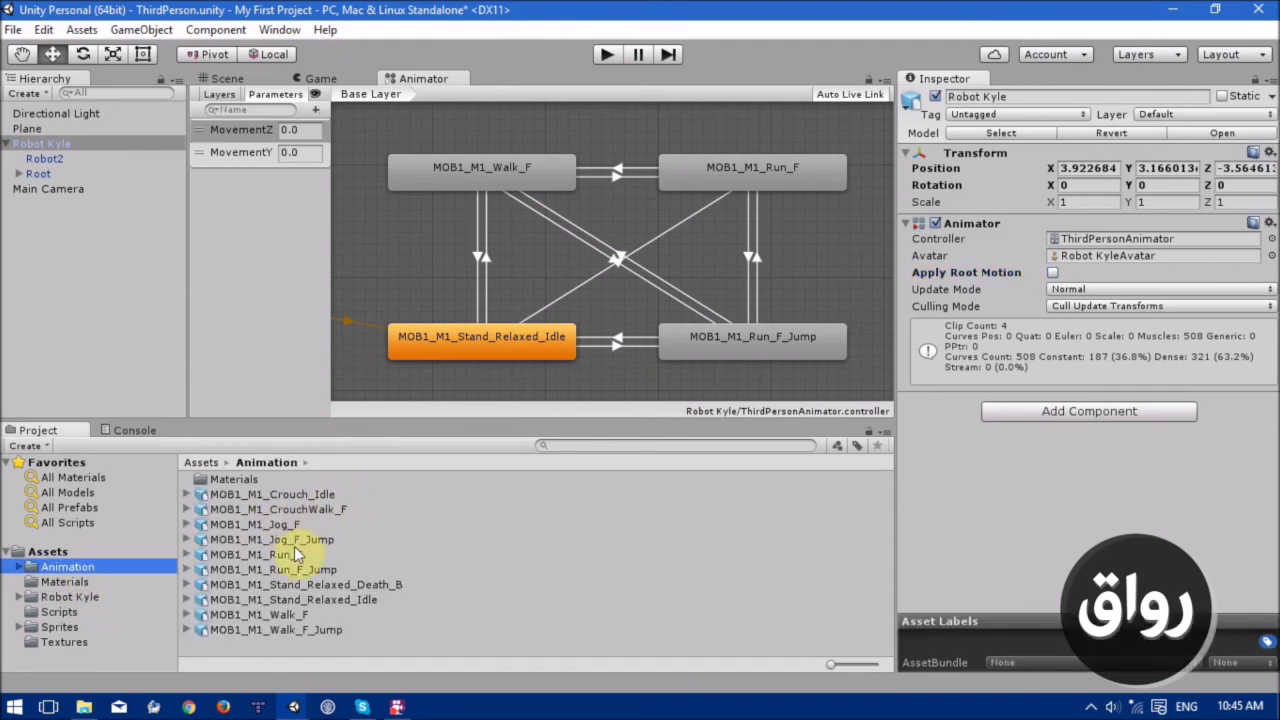
pyautogui.click(303, 618)
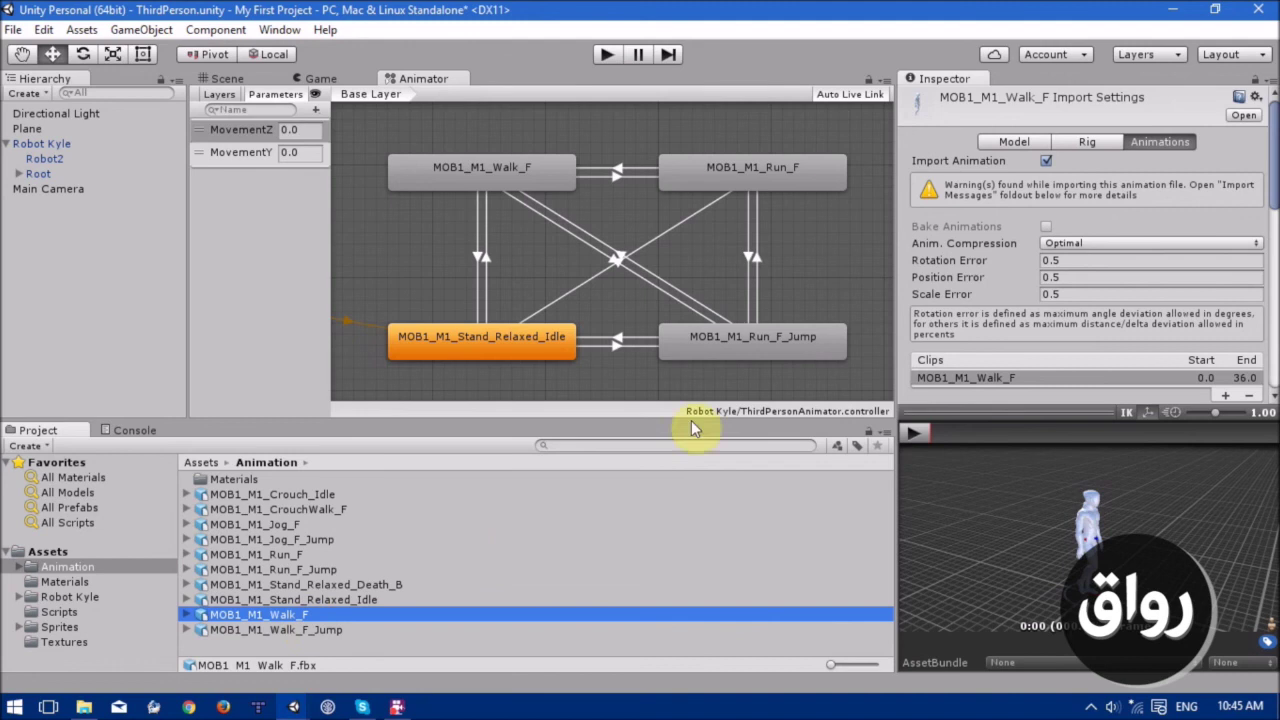
pyautogui.scroll(-7, 1186, 188)
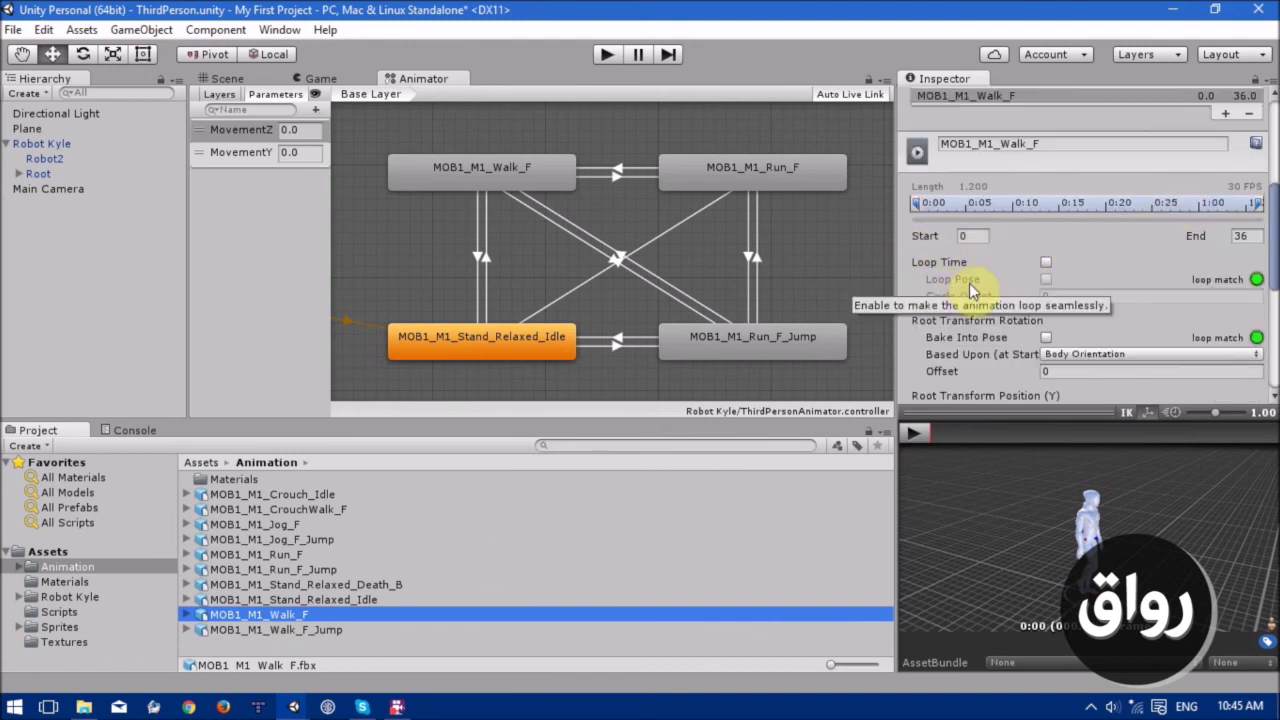
pyautogui.click(1045, 263)
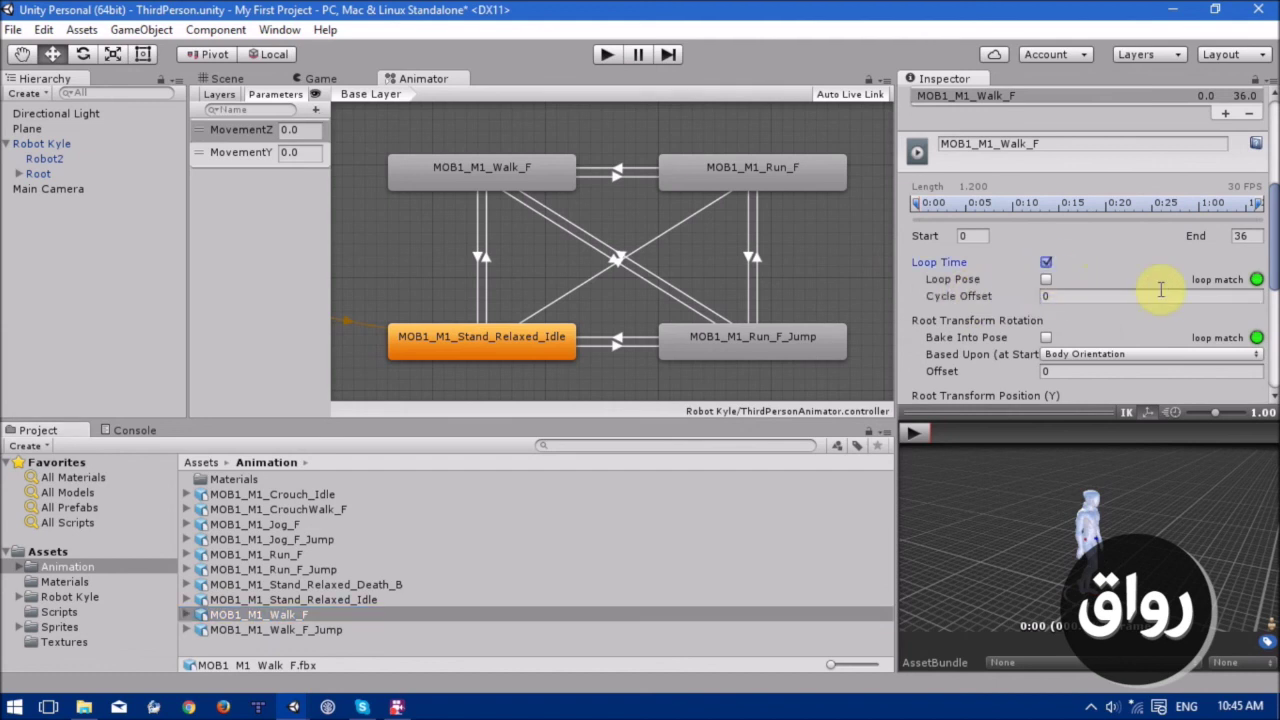
pyautogui.scroll(-8, 1180, 350)
pyautogui.click(1240, 381)
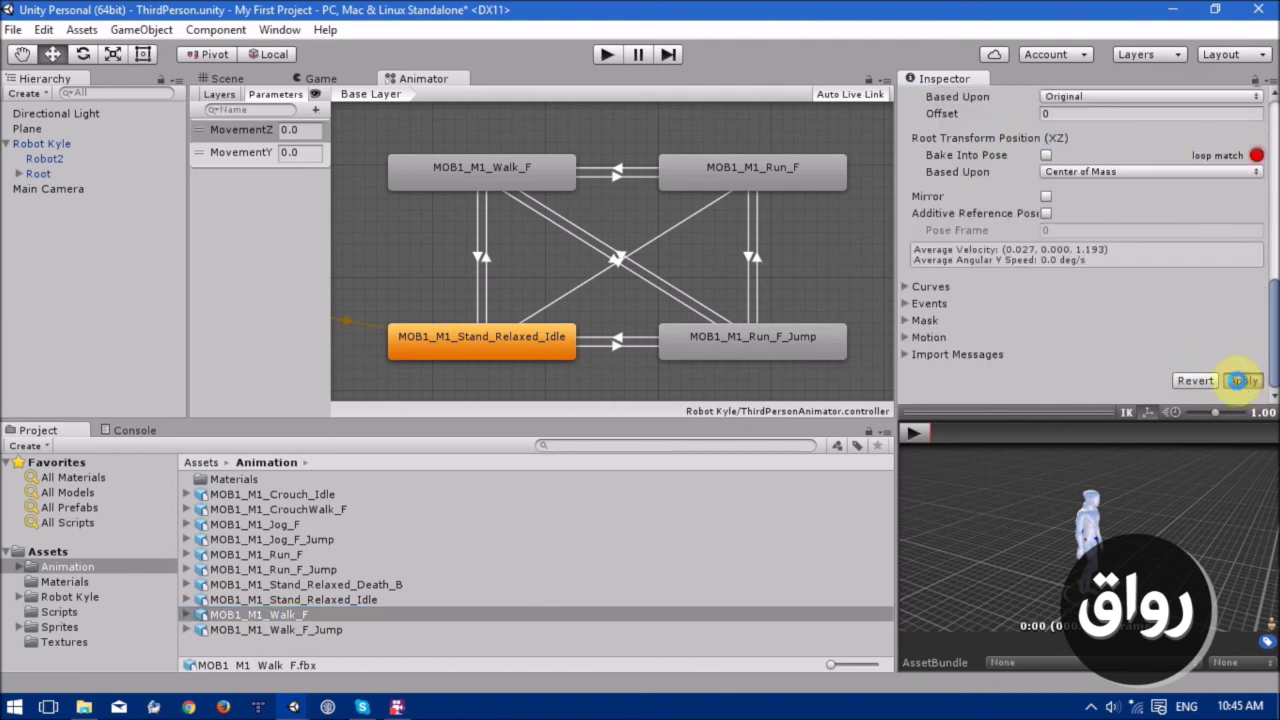
pyautogui.click(345, 615)
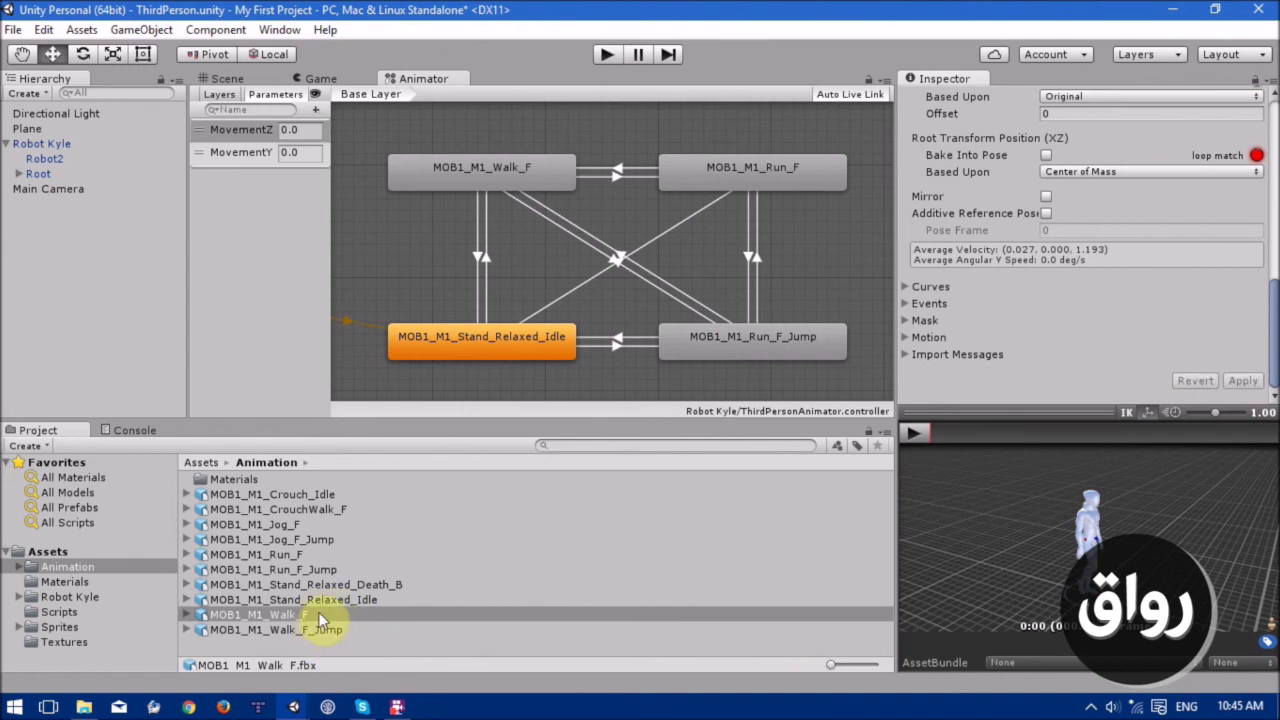
# Enable Loop Time for the MOB1_M1_Run_F clip and apply the import settings.
pyautogui.click(331, 555)
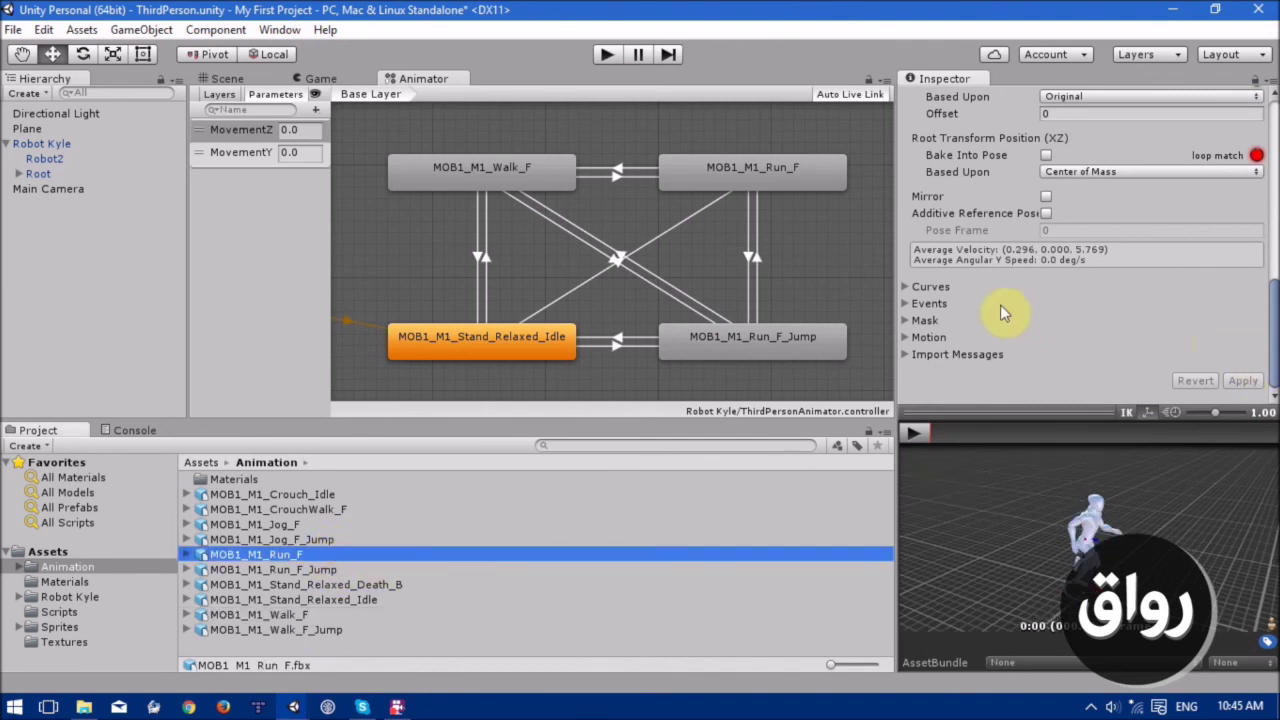
pyautogui.scroll(8, 1000, 314)
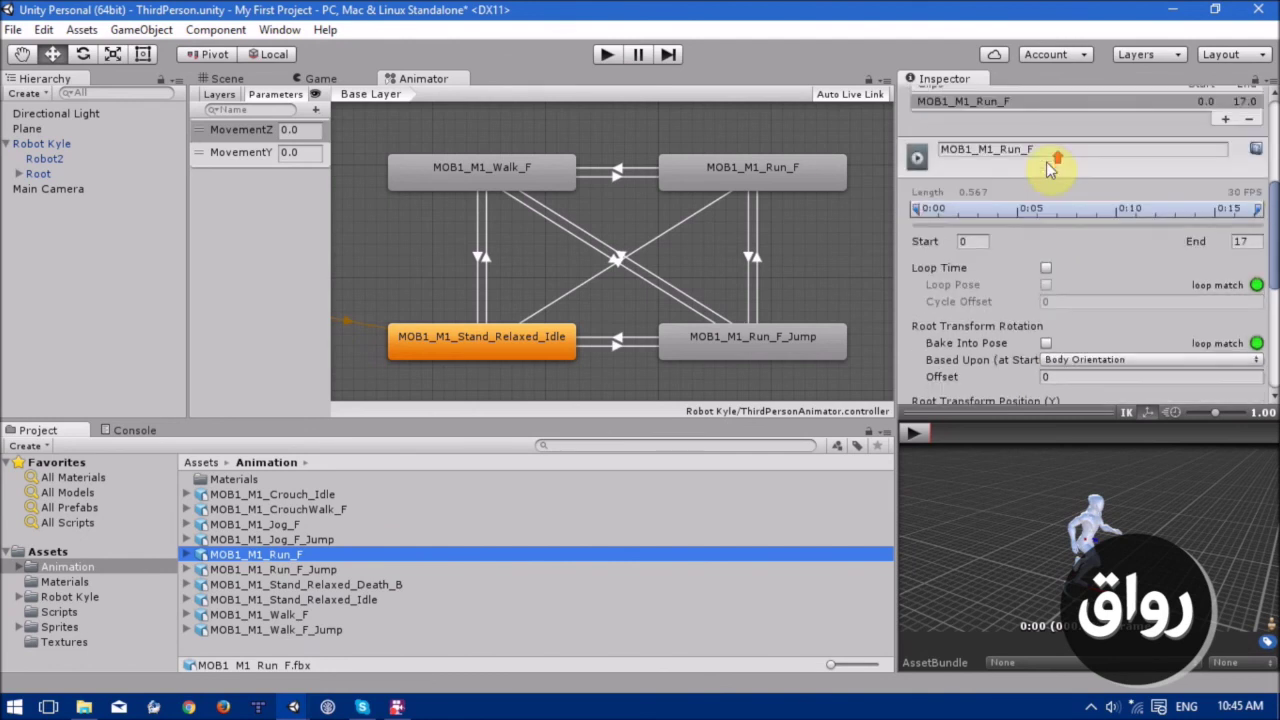
pyautogui.click(1043, 271)
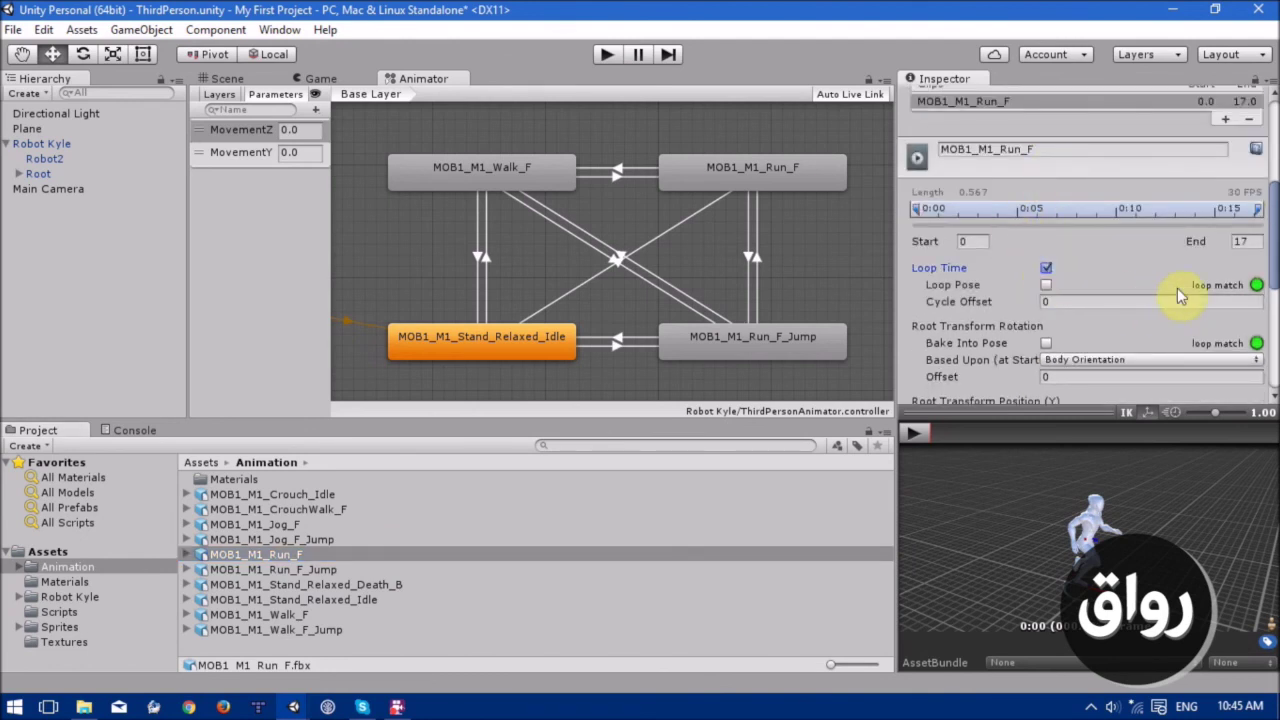
pyautogui.scroll(-8, 1180, 295)
pyautogui.click(1243, 380)
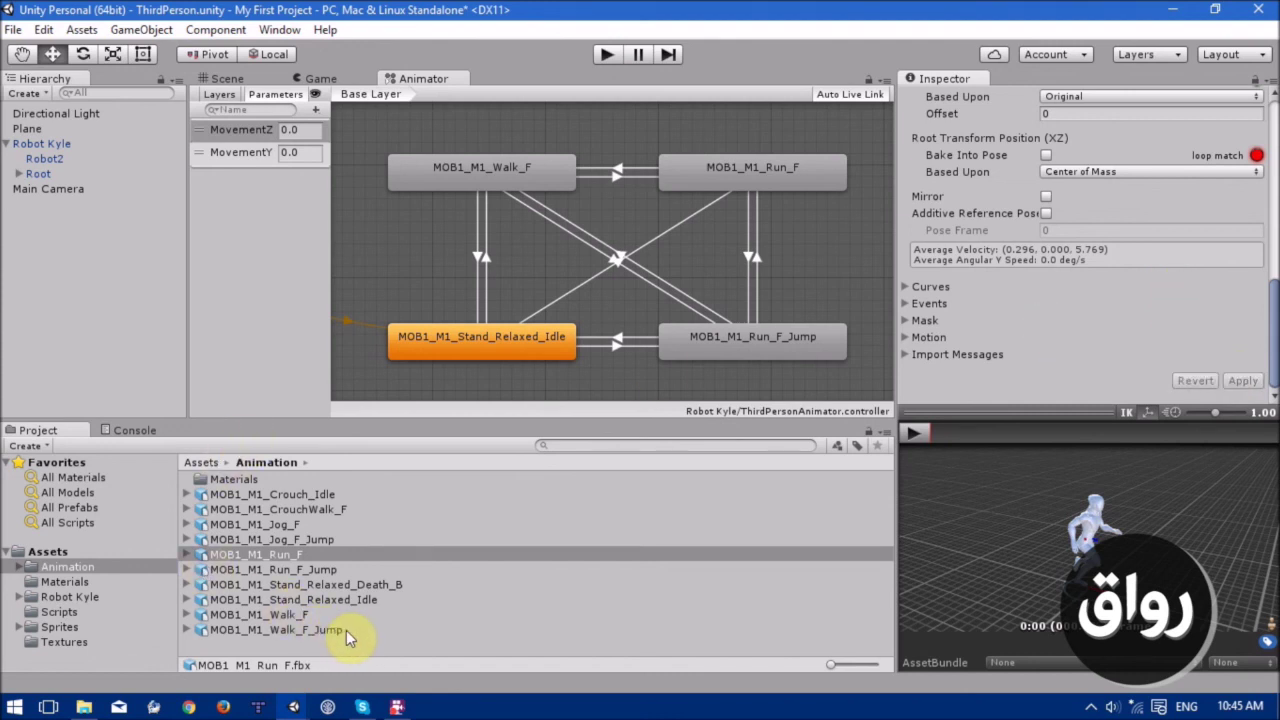
# Play the preview of the MOB1_M1_Run_F_Jump clip and pause it.
pyautogui.click(329, 570)
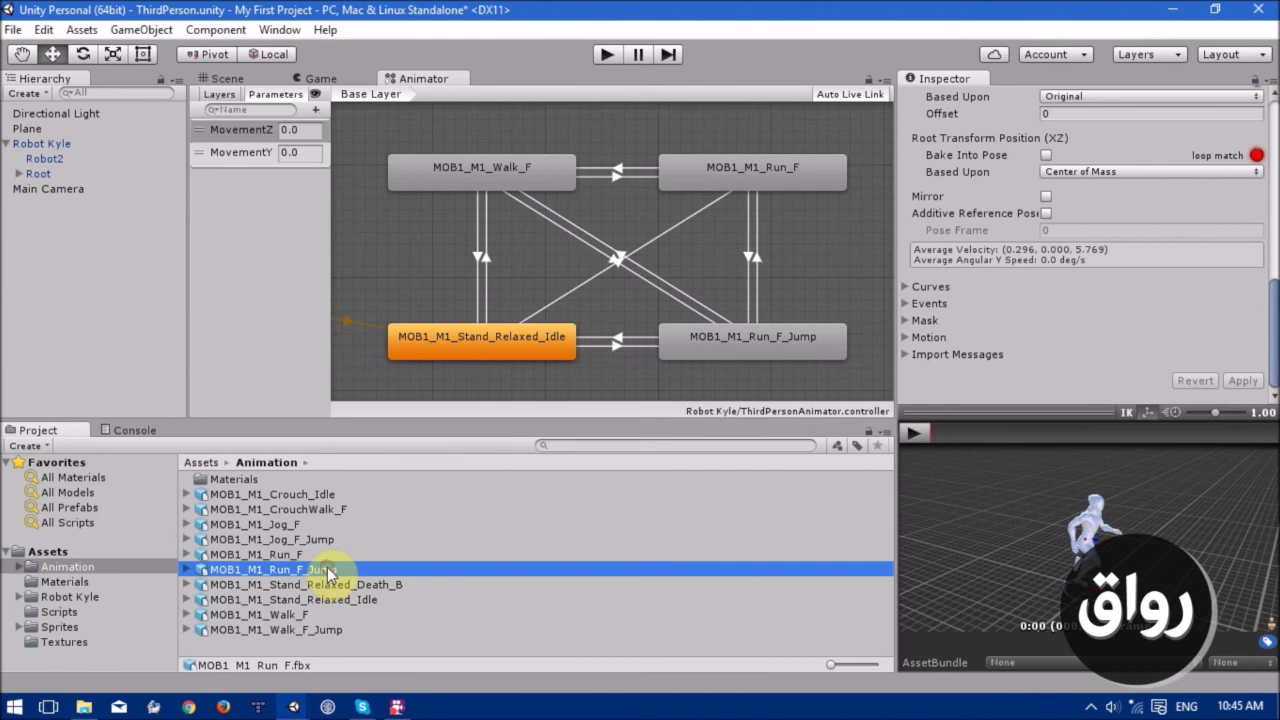
pyautogui.click(916, 432)
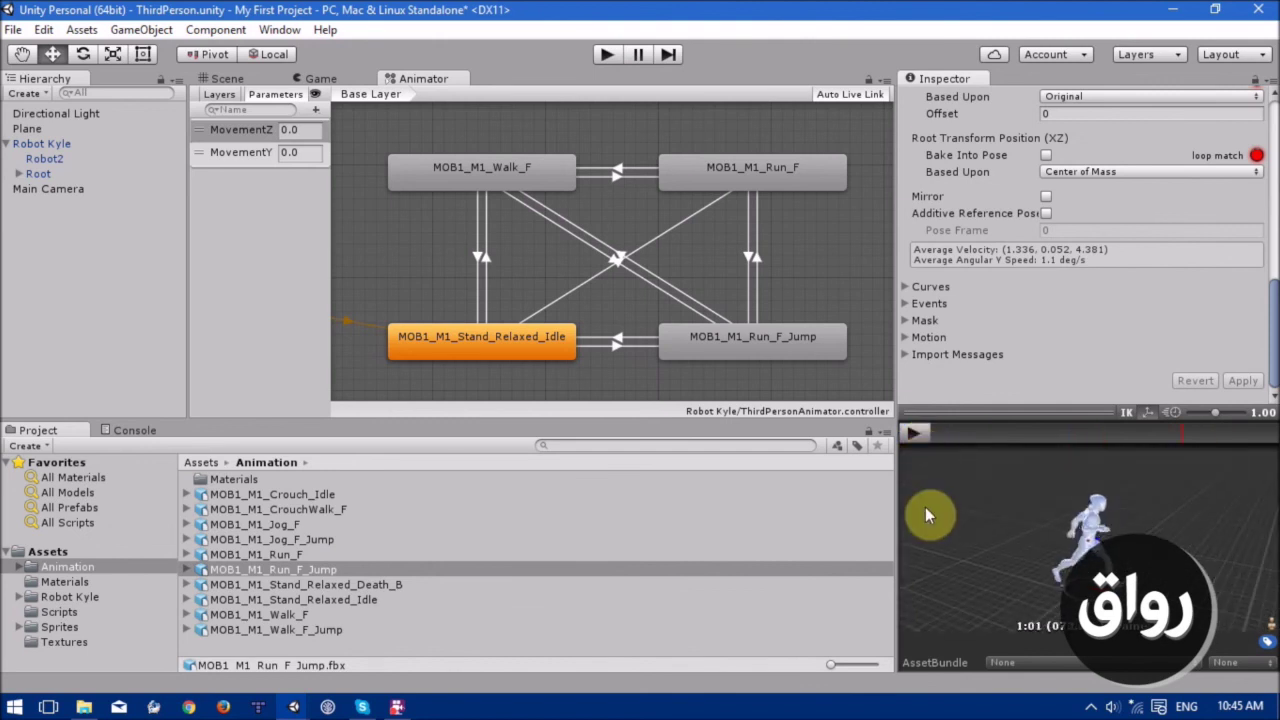
pyautogui.click(927, 434)
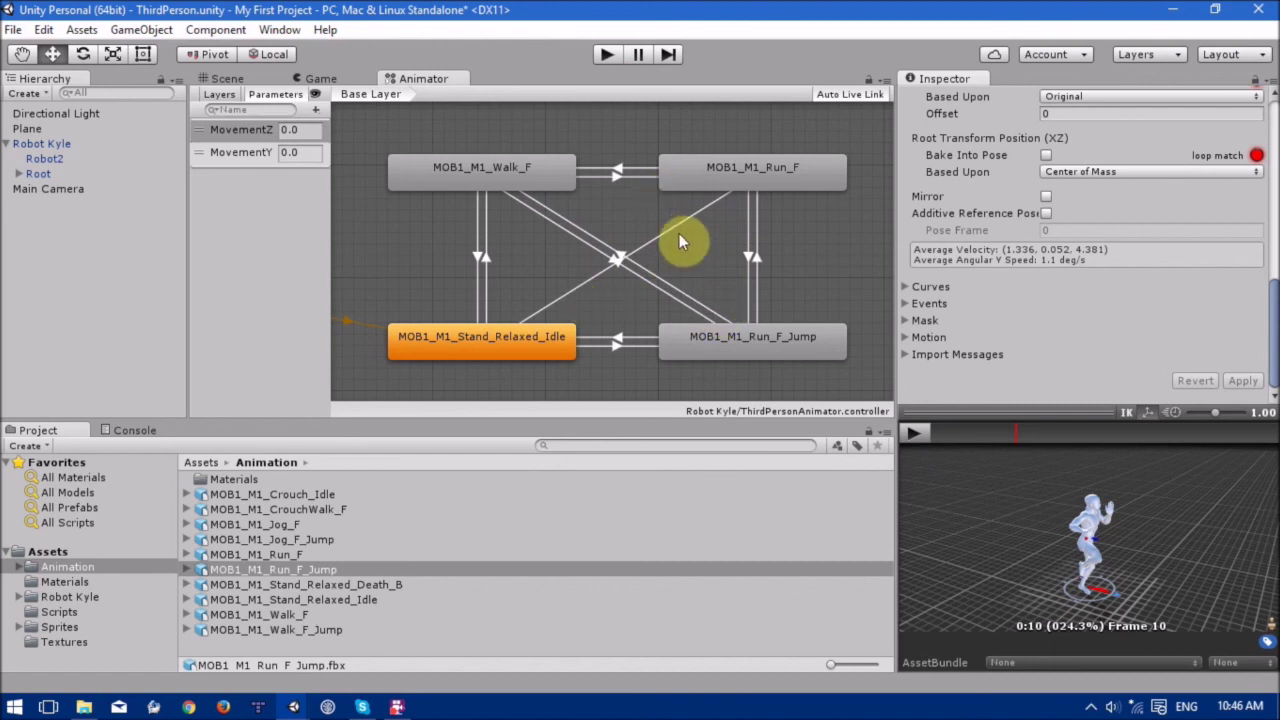
# Review the conditions of the transitions leaving MOB1_M1_Run_F_Jump, including those to idle and run, and return to the Scene view.
pyautogui.click(626, 341)
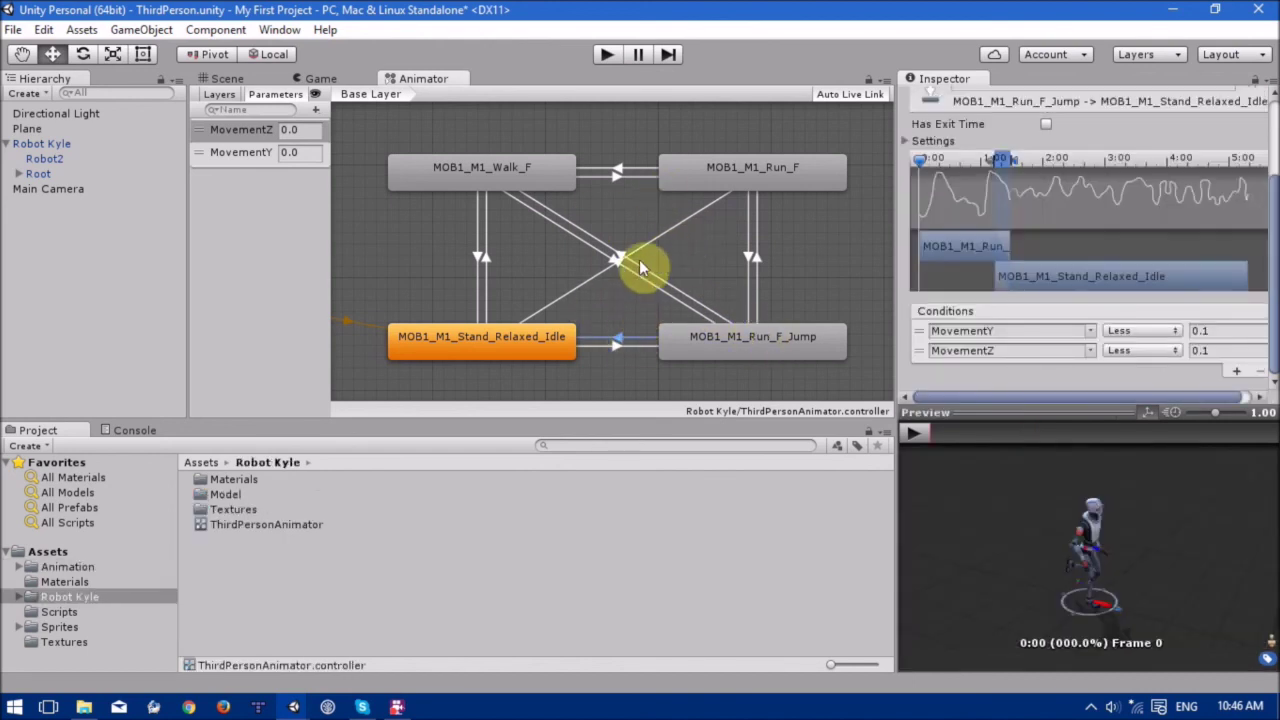
pyautogui.click(639, 262)
pyautogui.click(757, 257)
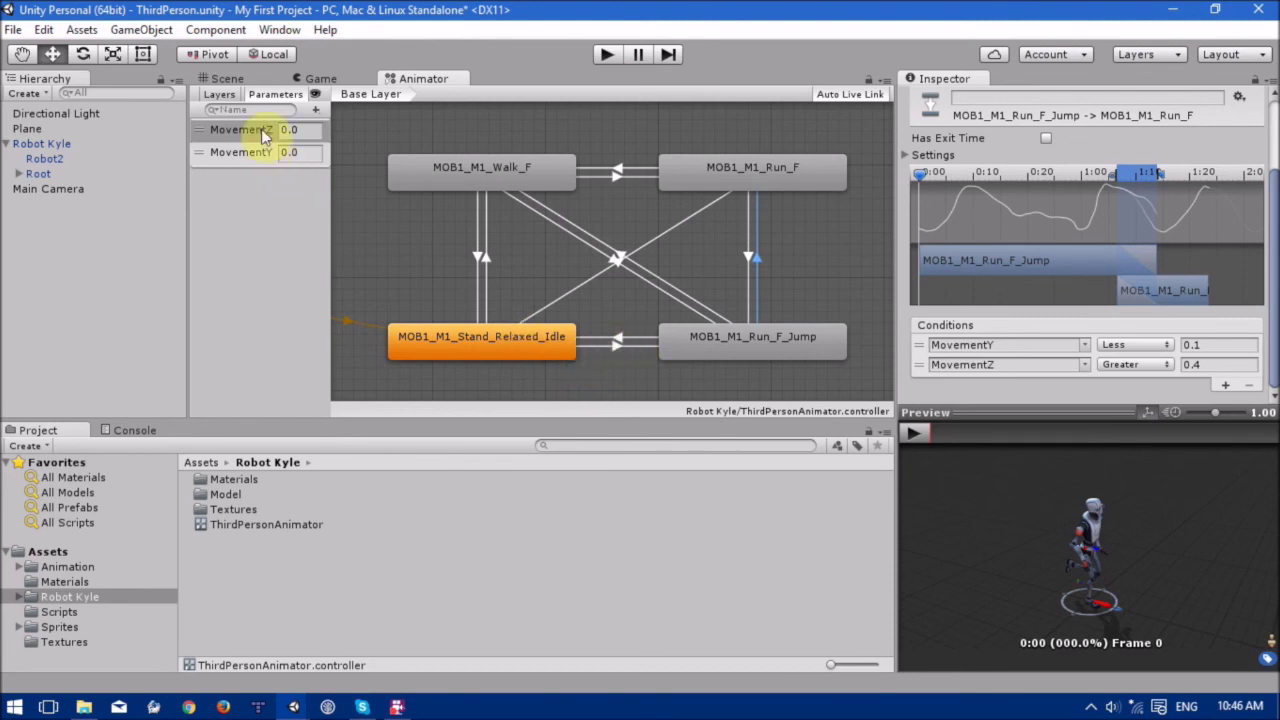
pyautogui.click(224, 86)
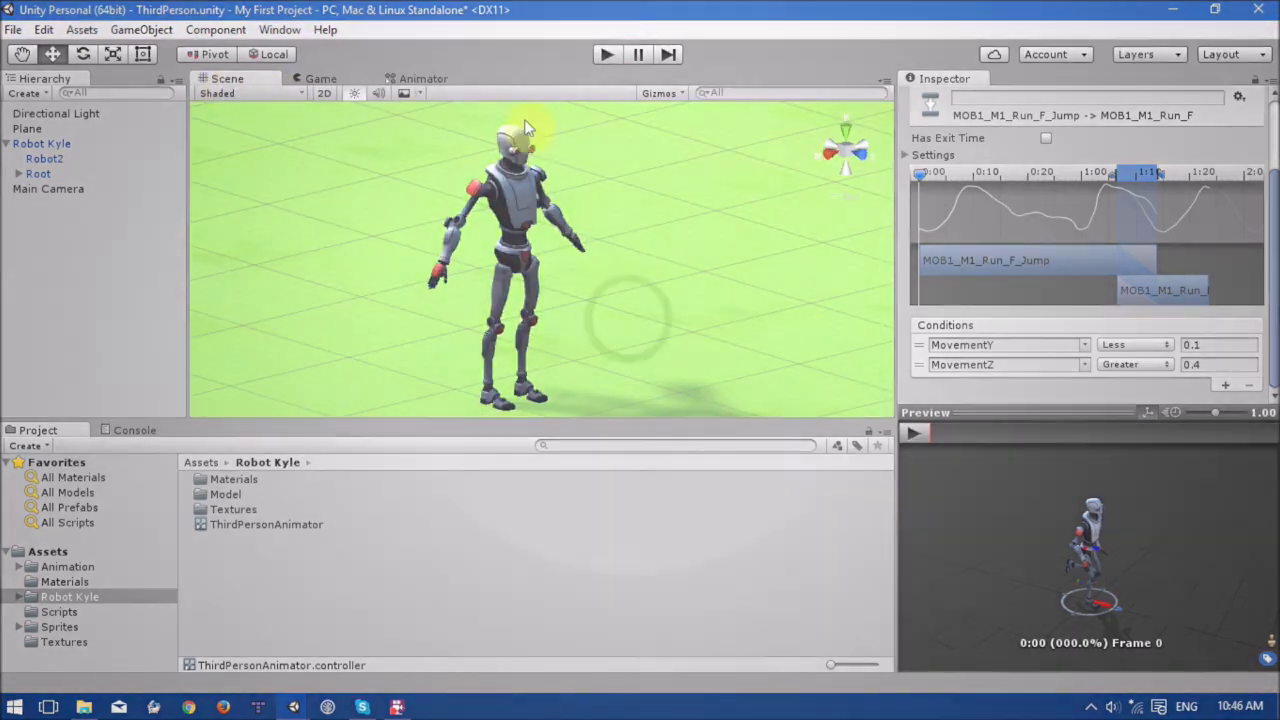